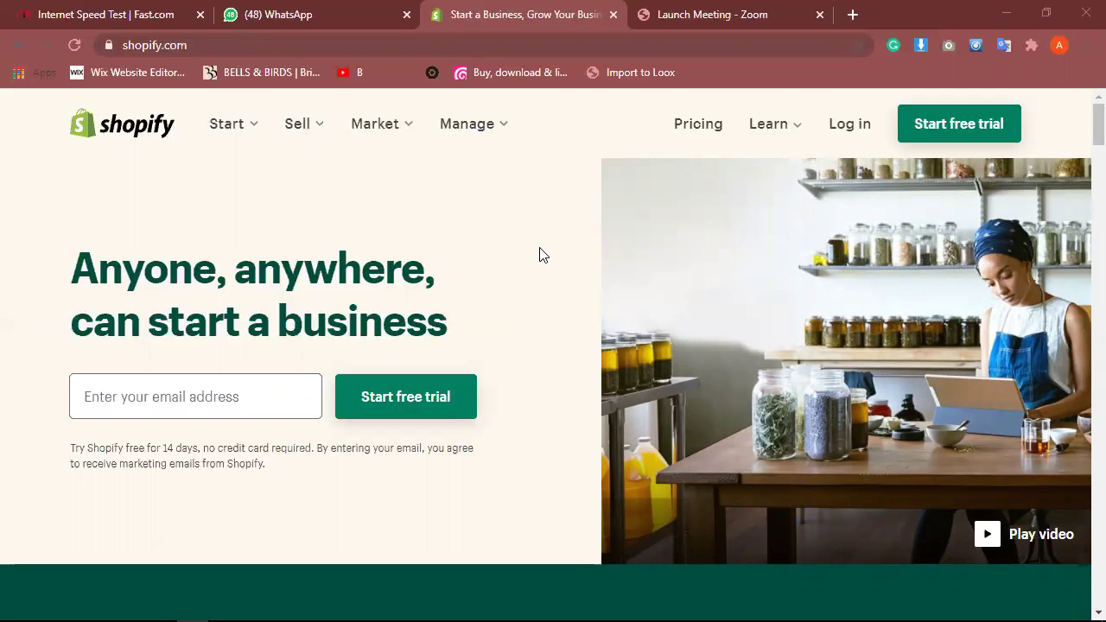
Step: Open the Shopify Partner Program site at shopify.com/partners in a new browser tab
{"action": "left_click", "coordinate": [853, 14]}
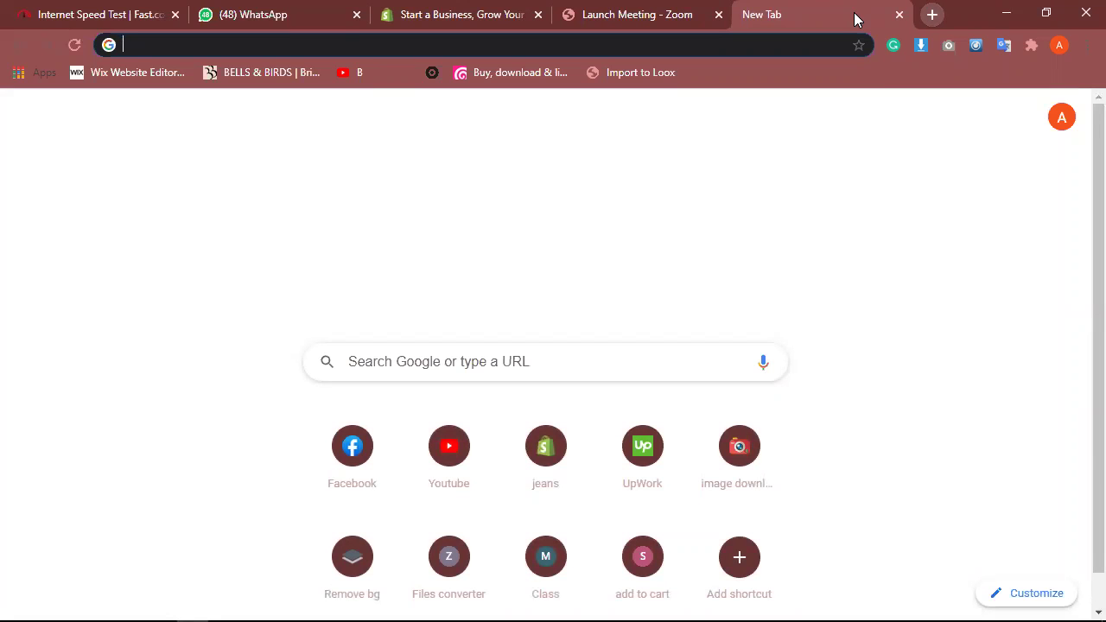
{"action": "type", "text": "shop"}
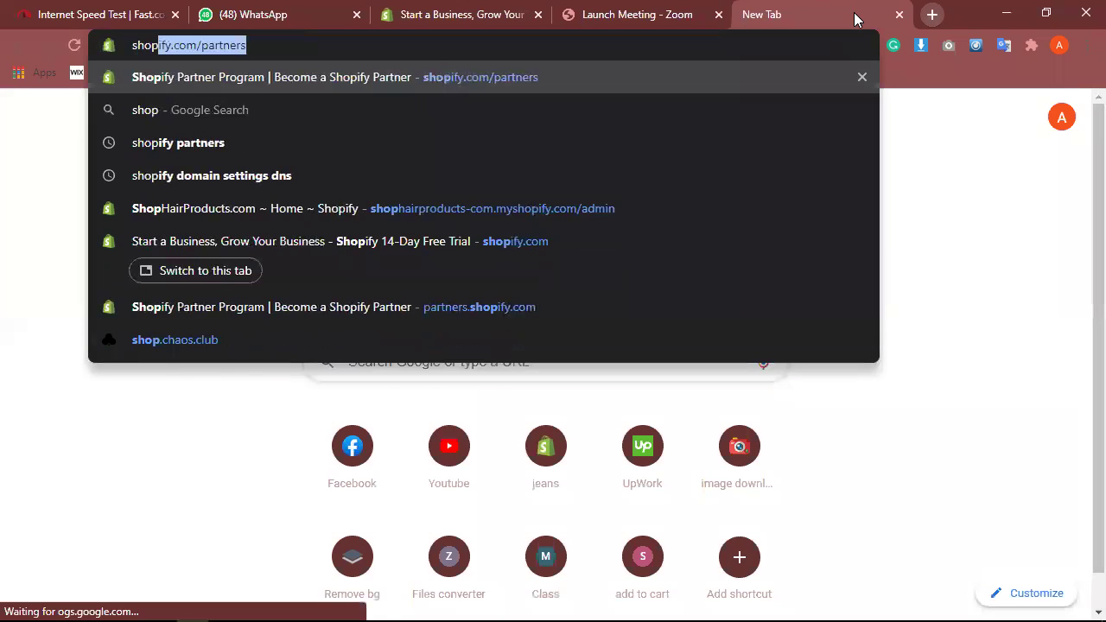
{"action": "key", "text": "Return"}
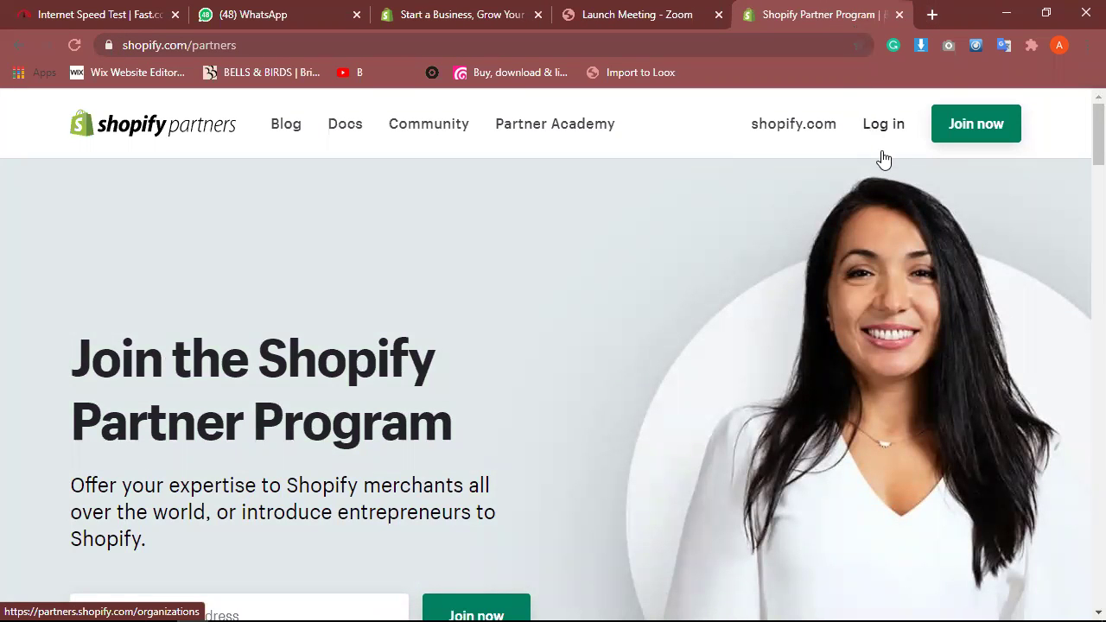
Step: Log in to Shopify Partners with the Expert Shopify account and open the States_Designer partner account
{"action": "left_click", "coordinate": [884, 130]}
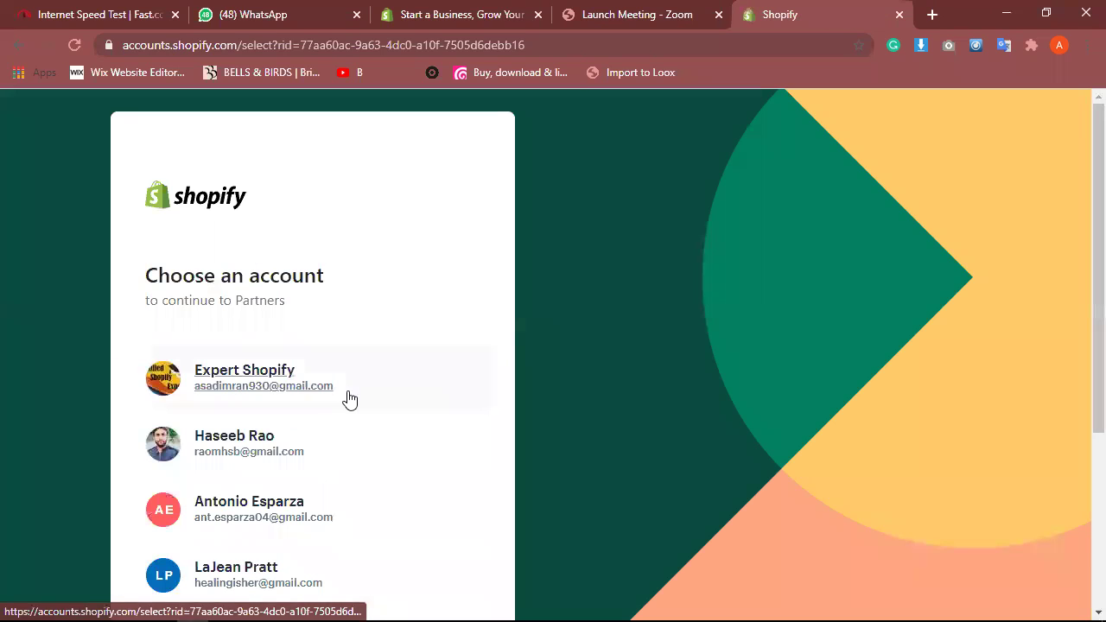
{"action": "left_click", "coordinate": [312, 398]}
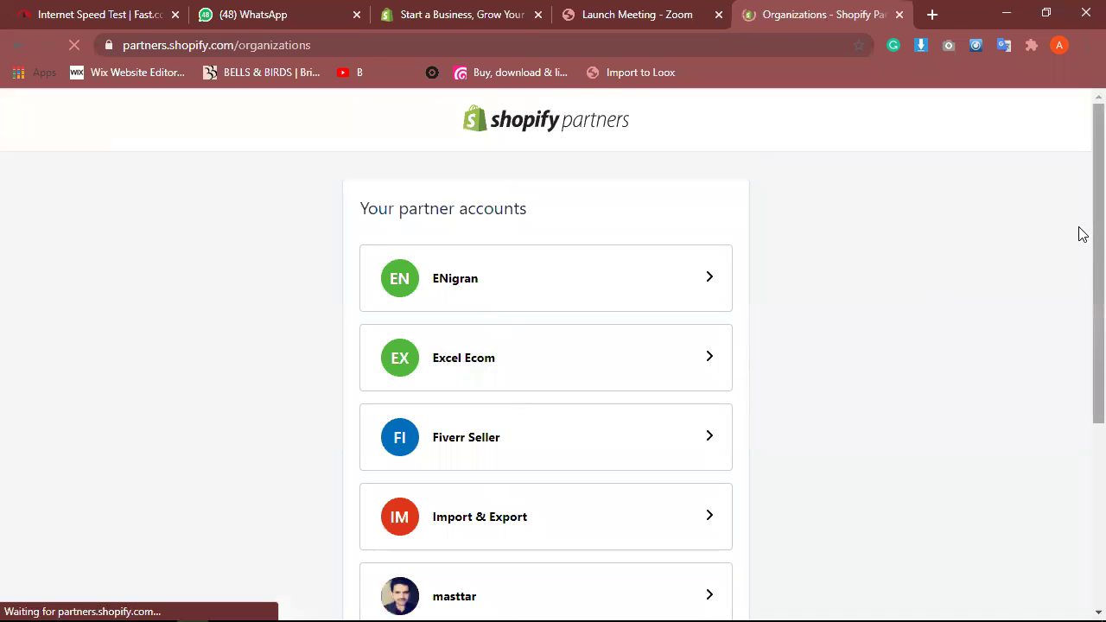
{"action": "scroll", "coordinate": [1079, 355], "scroll_direction": "down", "scroll_amount": 3}
{"action": "left_click", "coordinate": [667, 490]}
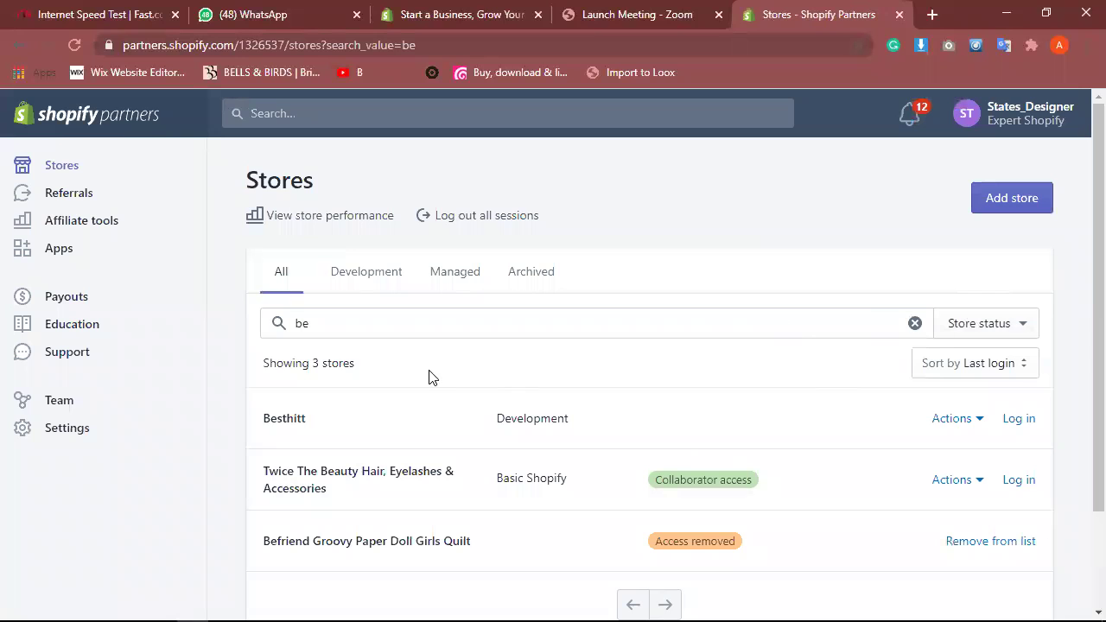
Step: Clear the existing search term from the filter of the Stores list
{"action": "left_click", "coordinate": [427, 336]}
{"action": "key", "text": "BackSpace"}
{"action": "key", "text": "BackSpace"}
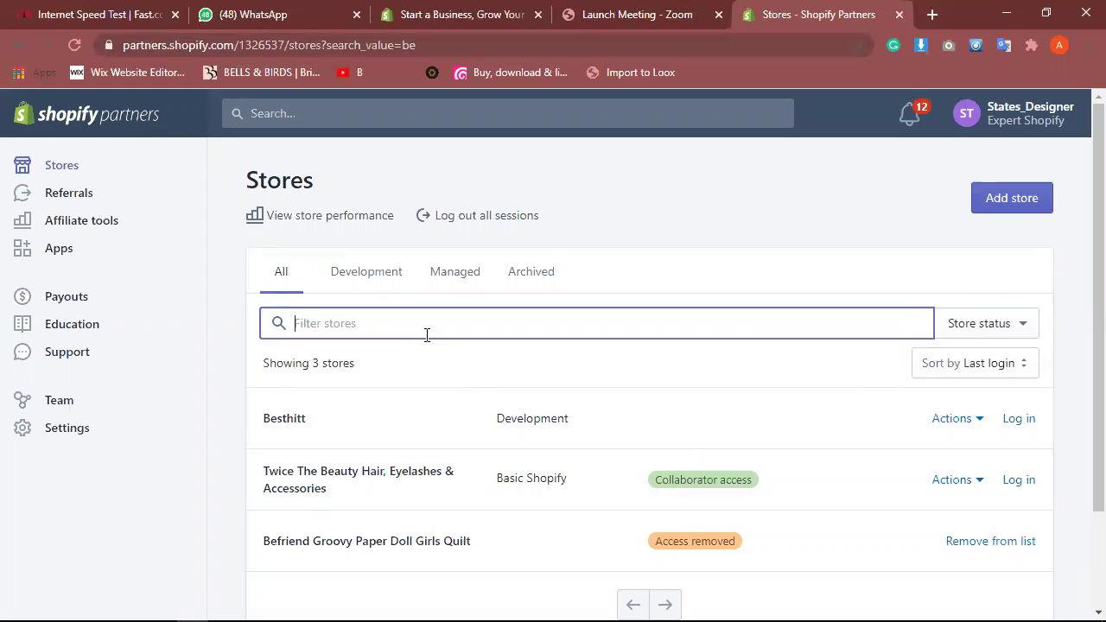
{"action": "type", "text": "POD"}
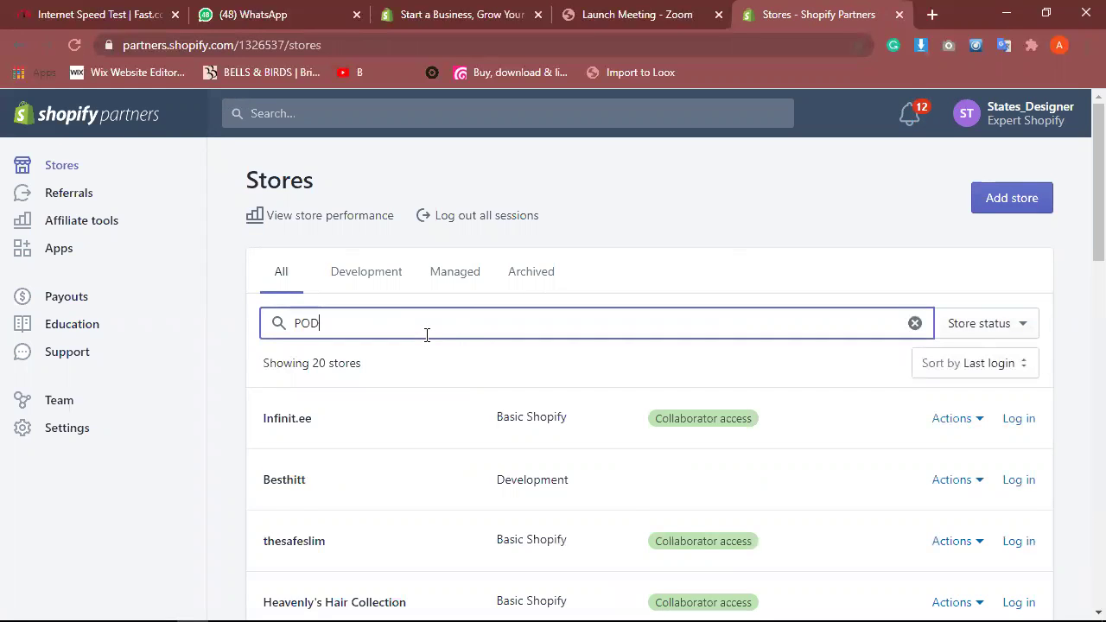
{"action": "key", "text": "BackSpace"}
{"action": "key", "text": "BackSpace"}
{"action": "key", "text": "BackSpace"}
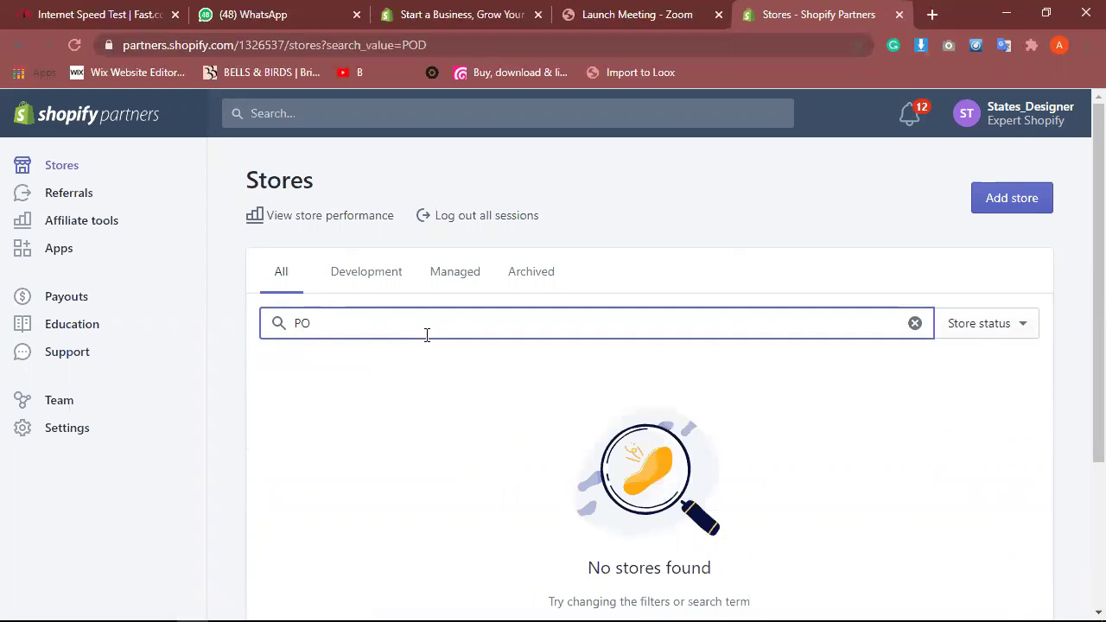
Step: Filter the Stores list by "states" and log in to the states_POD development store
{"action": "type", "text": "states"}
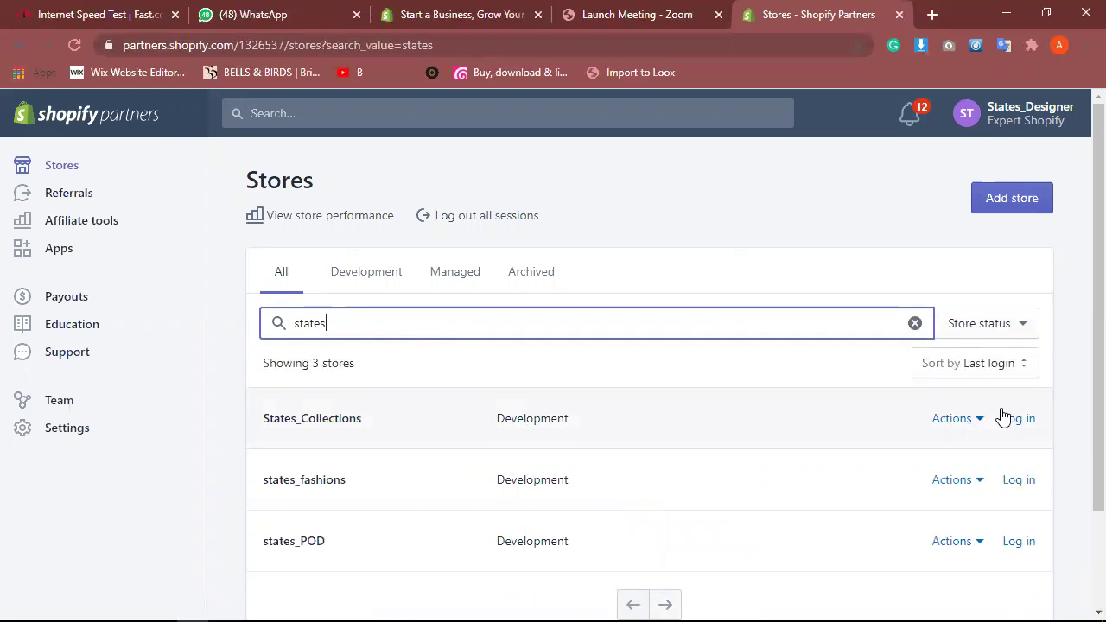
{"action": "left_click", "coordinate": [1017, 544]}
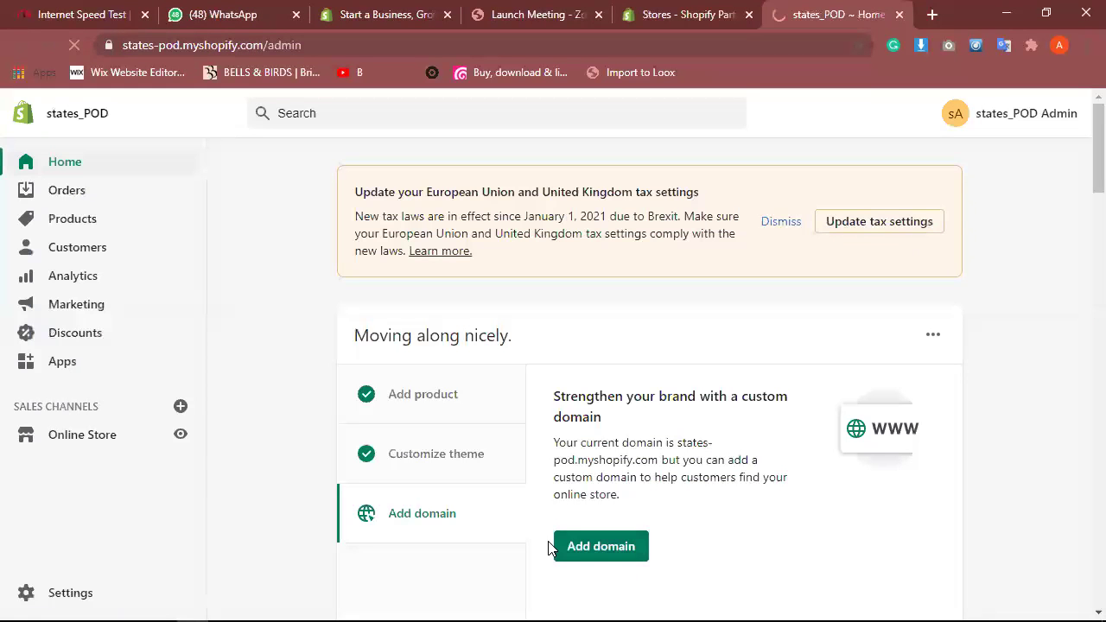
Step: Go from the store's installed apps to the Shopify App Store, continuing with the Expert Shopify account
{"action": "left_click", "coordinate": [111, 365]}
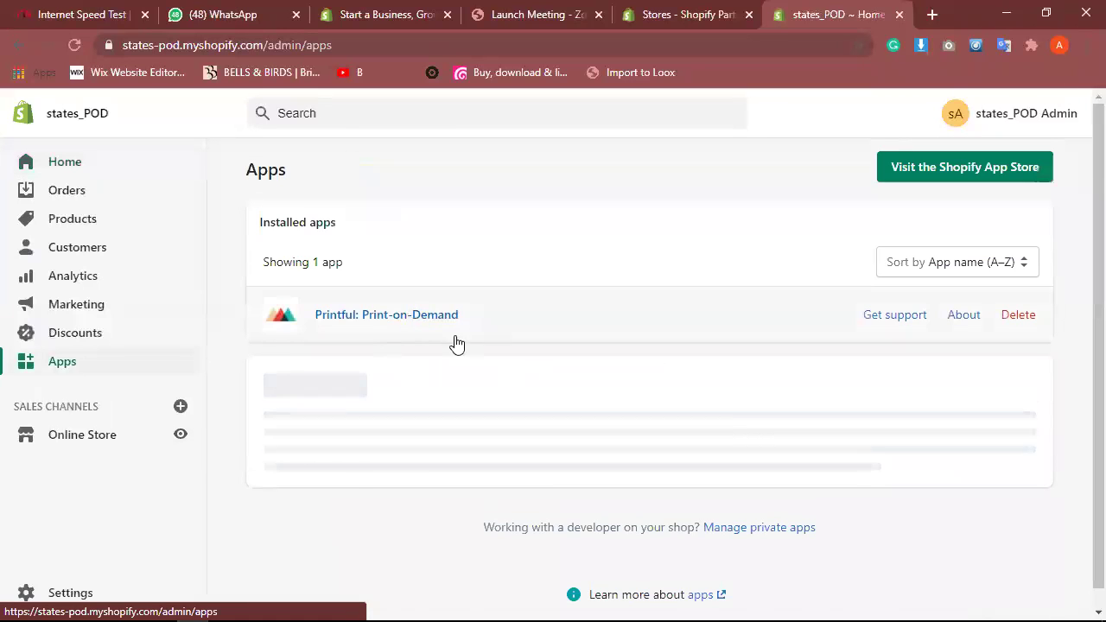
{"action": "left_click", "coordinate": [975, 170]}
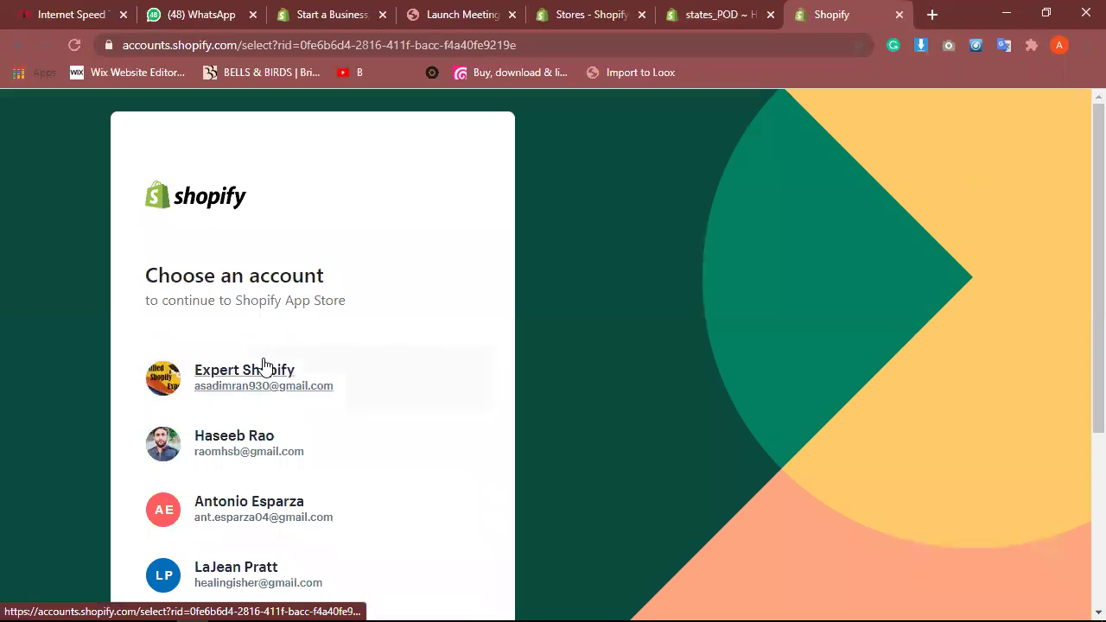
{"action": "left_click", "coordinate": [264, 366]}
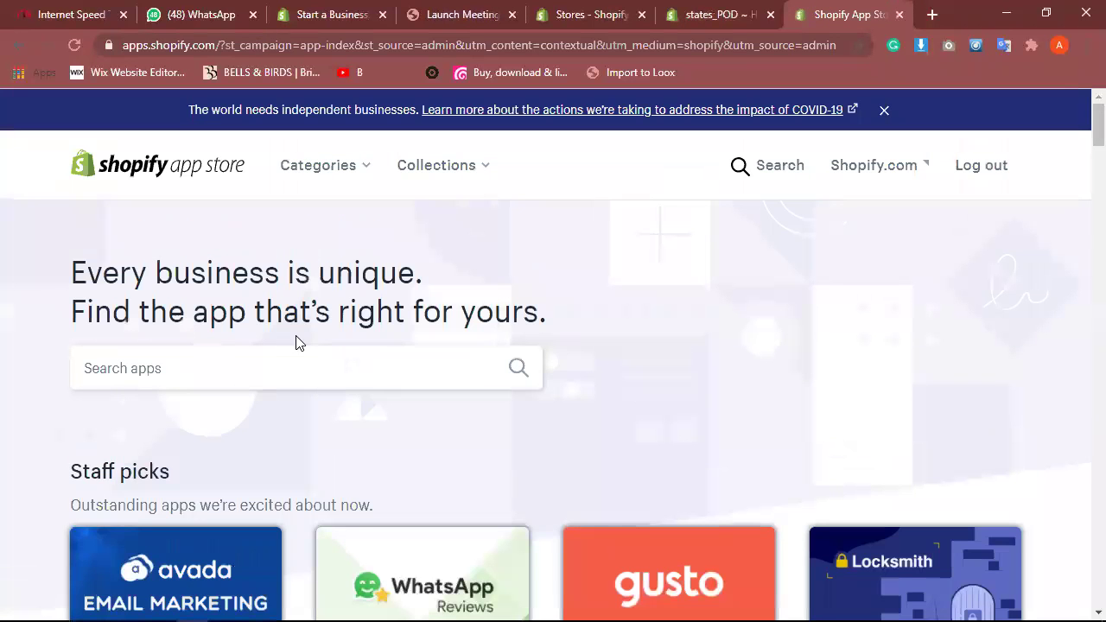
Step: Search the Shopify App Store for "print on demand"
{"action": "left_click", "coordinate": [290, 358]}
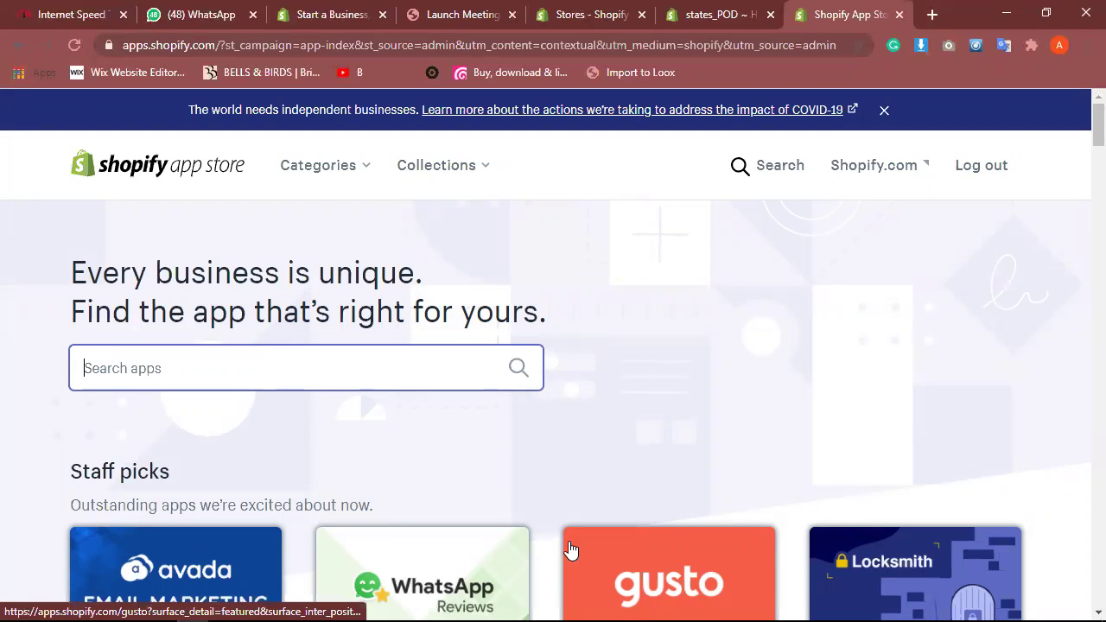
{"action": "type", "text": "a"}
{"action": "key", "text": "BackSpace"}
{"action": "type", "text": "print on demand"}
{"action": "key", "text": "Return"}
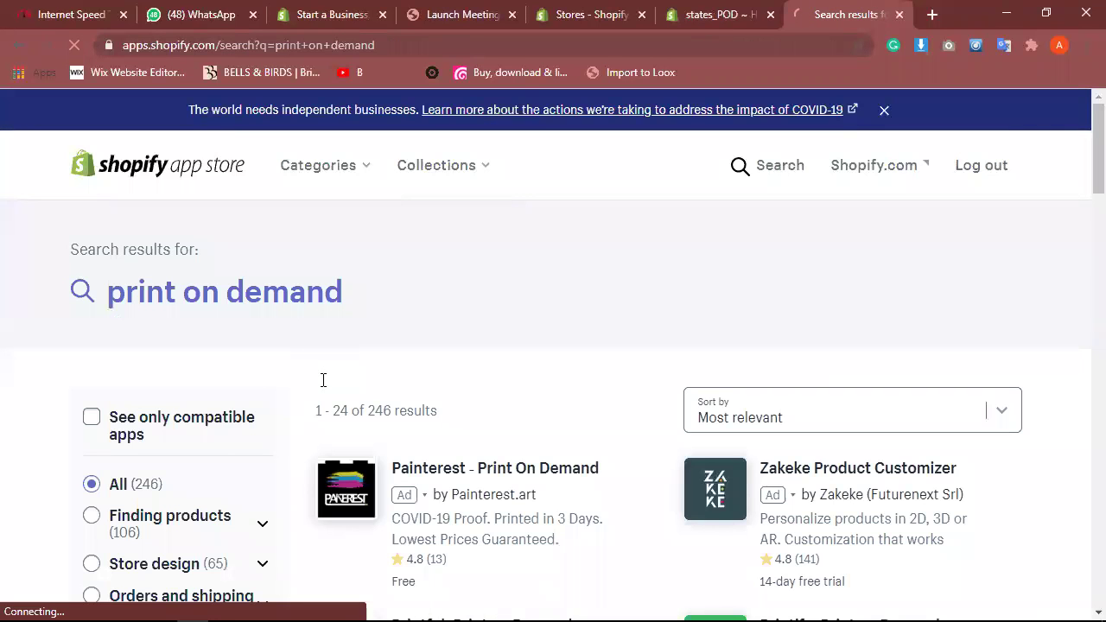
Step: Look through the print on demand apps in the search results and open the Printful: Print on Demand listing
{"action": "scroll", "coordinate": [1082, 188], "scroll_direction": "down", "scroll_amount": 2}
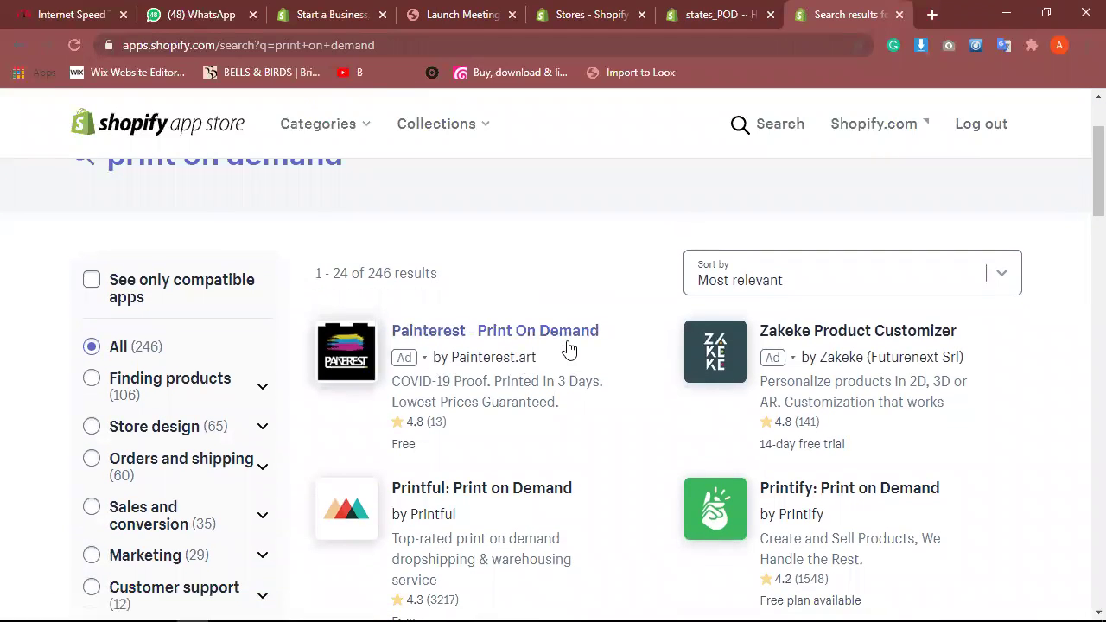
{"action": "scroll", "coordinate": [1082, 173], "scroll_direction": "down", "scroll_amount": 3}
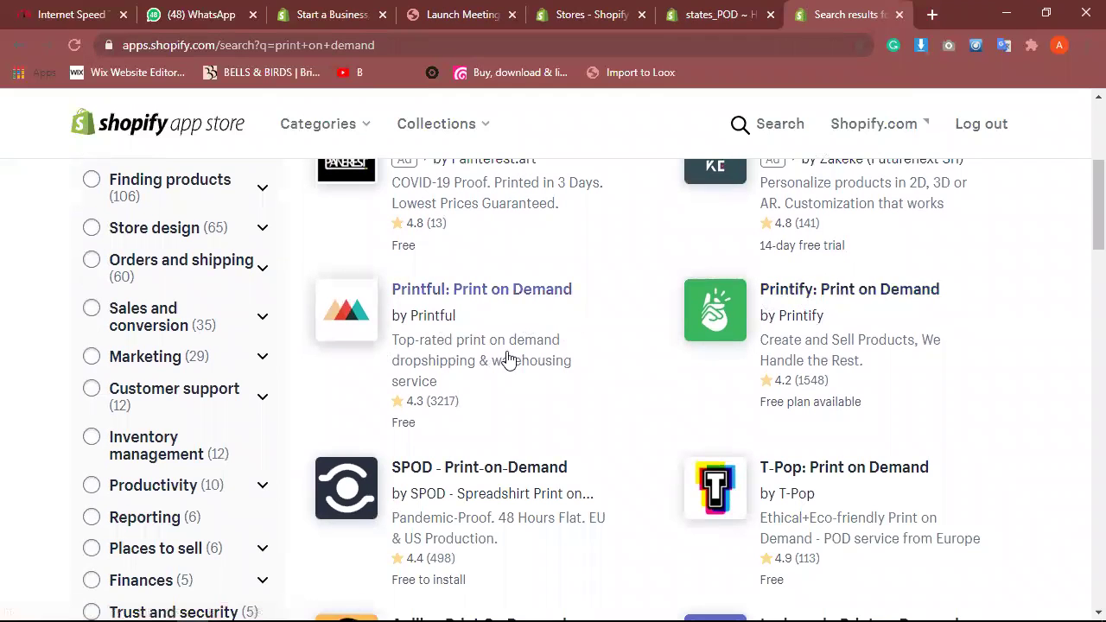
{"action": "scroll", "coordinate": [606, 432], "scroll_direction": "down", "scroll_amount": 3}
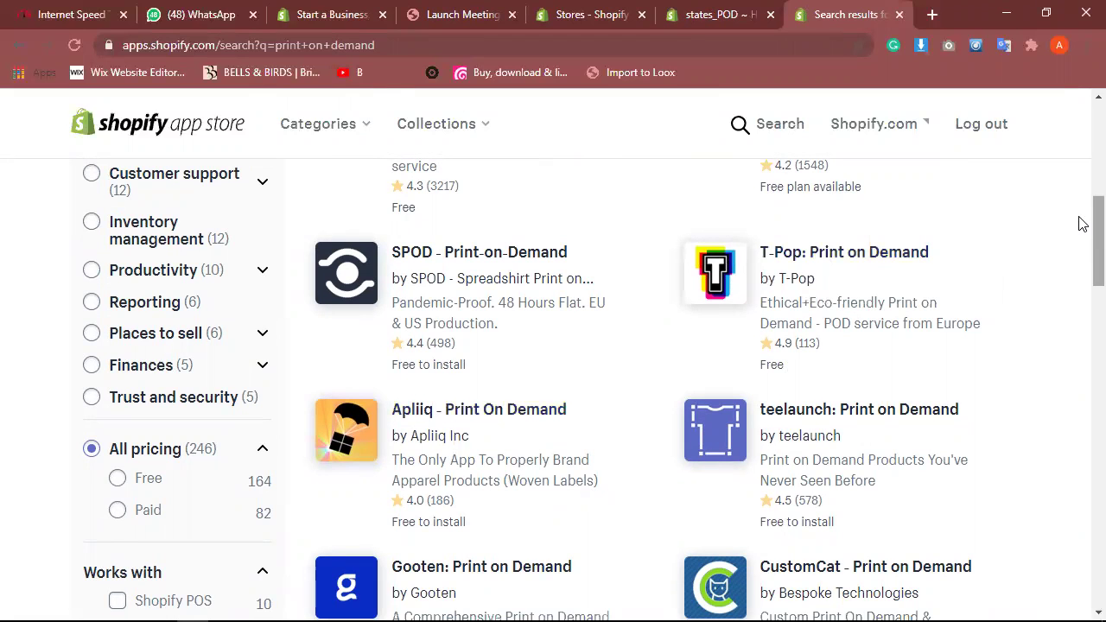
{"action": "scroll", "coordinate": [1080, 229], "scroll_direction": "down", "scroll_amount": 1}
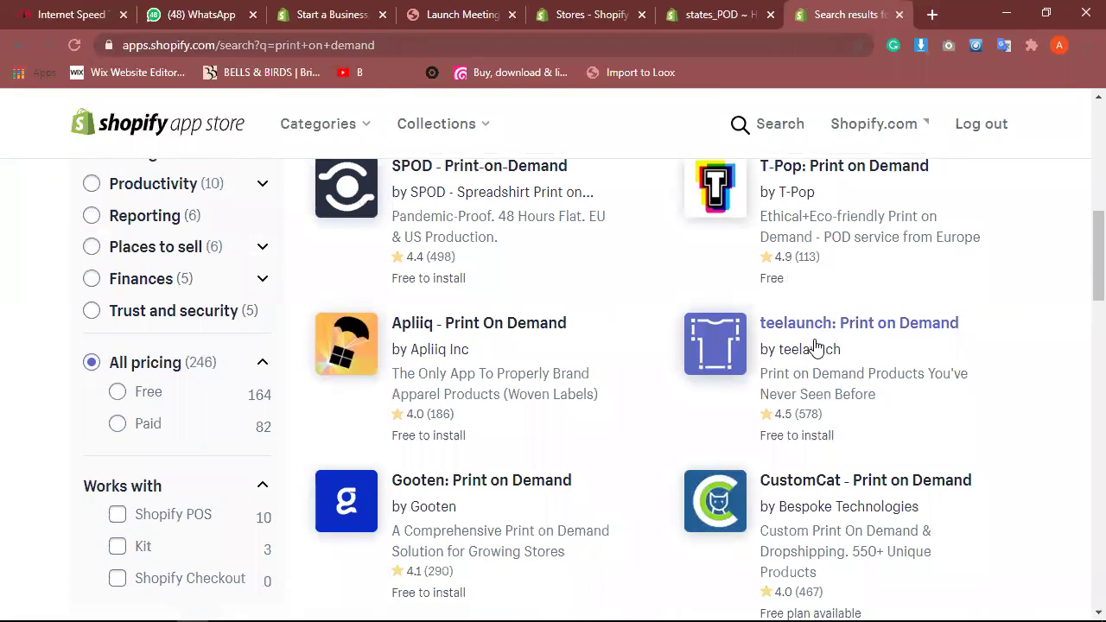
{"action": "scroll", "coordinate": [1080, 286], "scroll_direction": "down", "scroll_amount": 4}
{"action": "mouse_move", "coordinate": [1083, 335]}
{"action": "left_mouse_down"}
{"action": "mouse_move", "coordinate": [1080, 259]}
{"action": "mouse_move", "coordinate": [1079, 321]}
{"action": "left_mouse_up"}
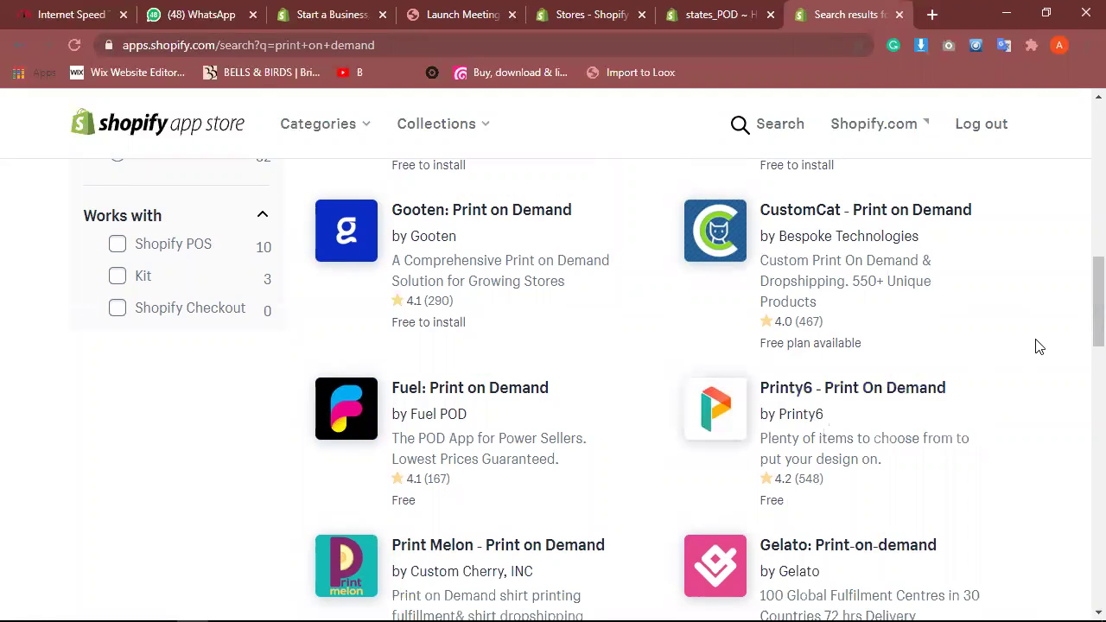
{"action": "left_click_drag", "start_coordinate": [1084, 316], "coordinate": [1081, 210]}
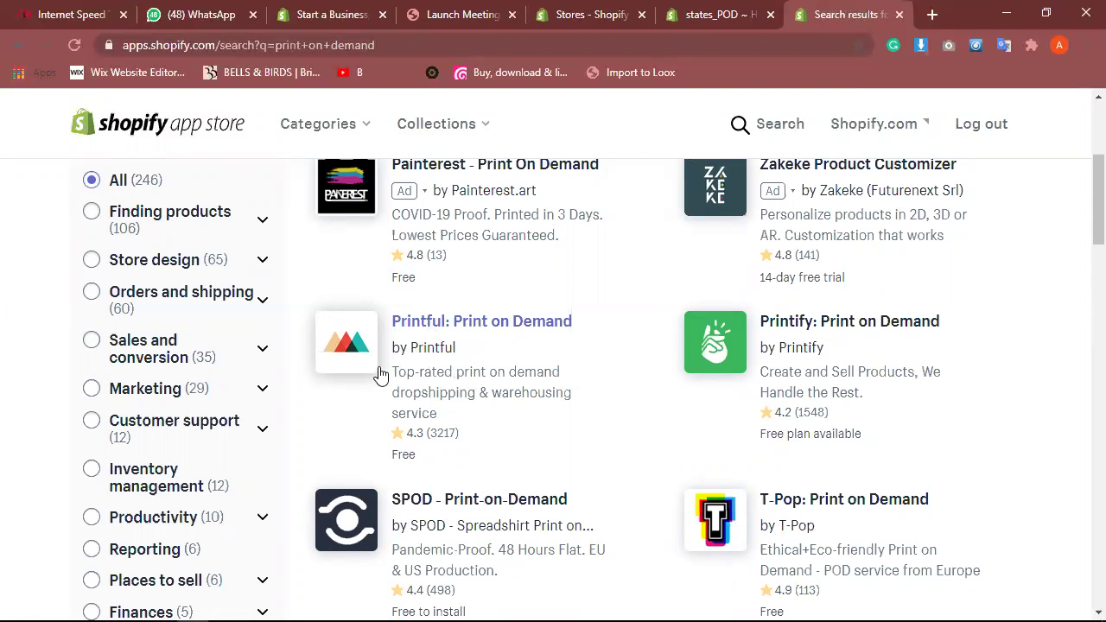
{"action": "scroll", "coordinate": [1081, 231], "scroll_direction": "down", "scroll_amount": 2}
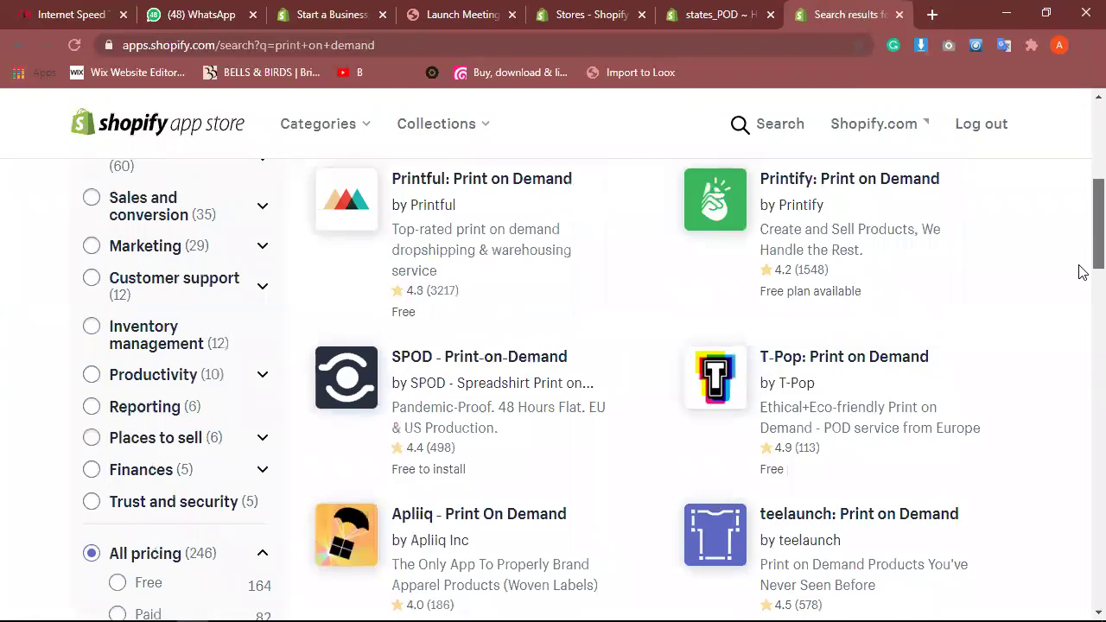
{"action": "scroll", "coordinate": [1080, 232], "scroll_direction": "up", "scroll_amount": 2}
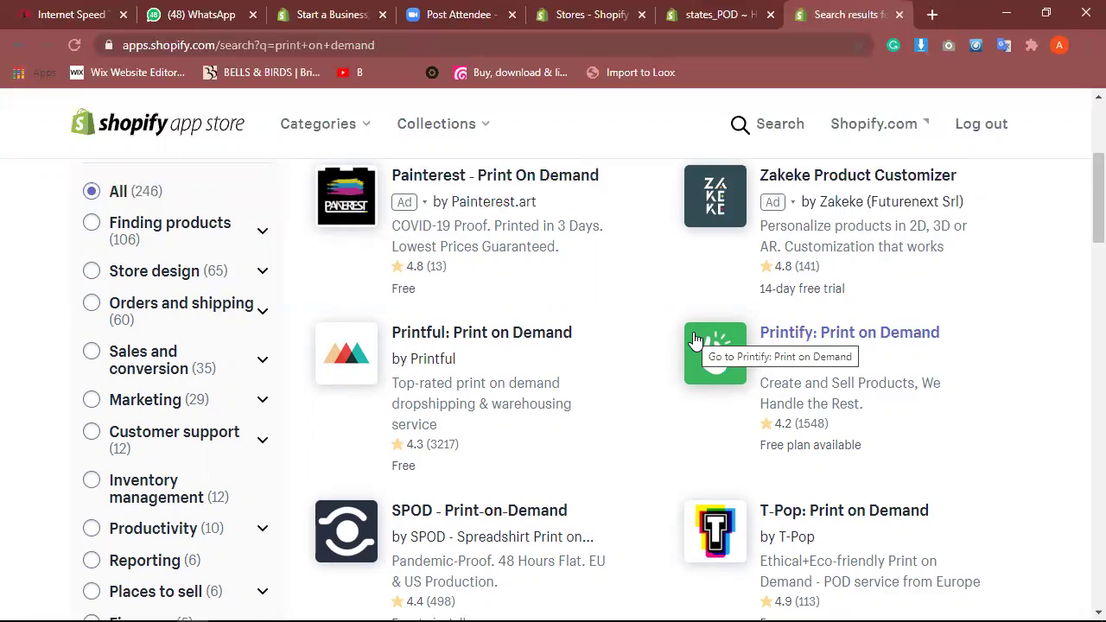
{"action": "left_click", "coordinate": [432, 337]}
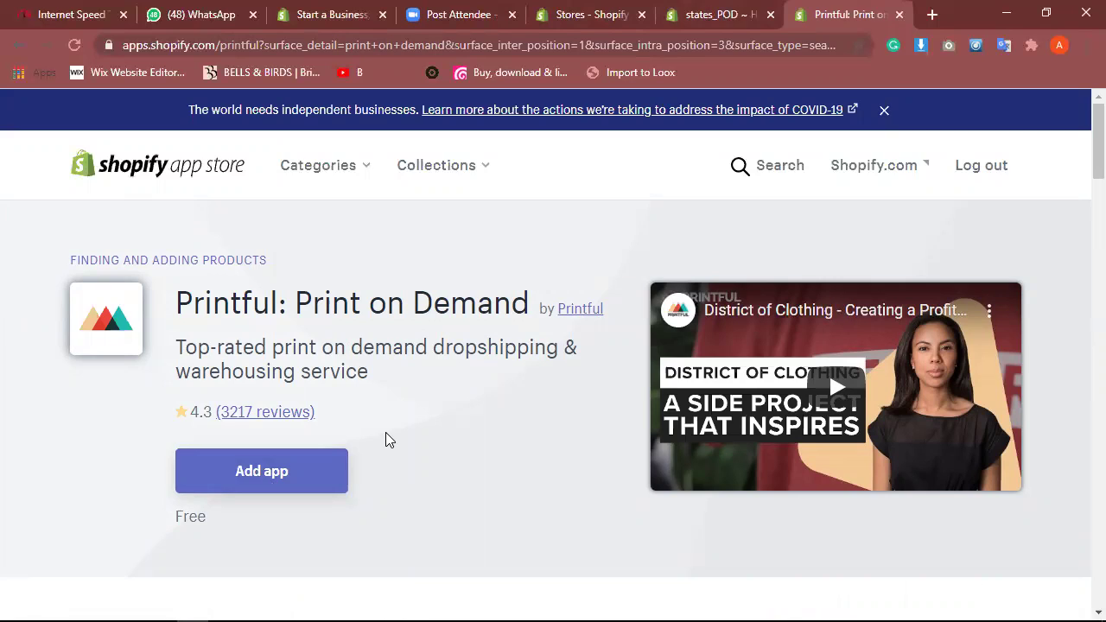
Step: Return to the states_POD store's installed apps, open Printful: Print-on-Demand, and launch its full site
{"action": "left_click", "coordinate": [725, 12]}
{"action": "left_click", "coordinate": [628, 9]}
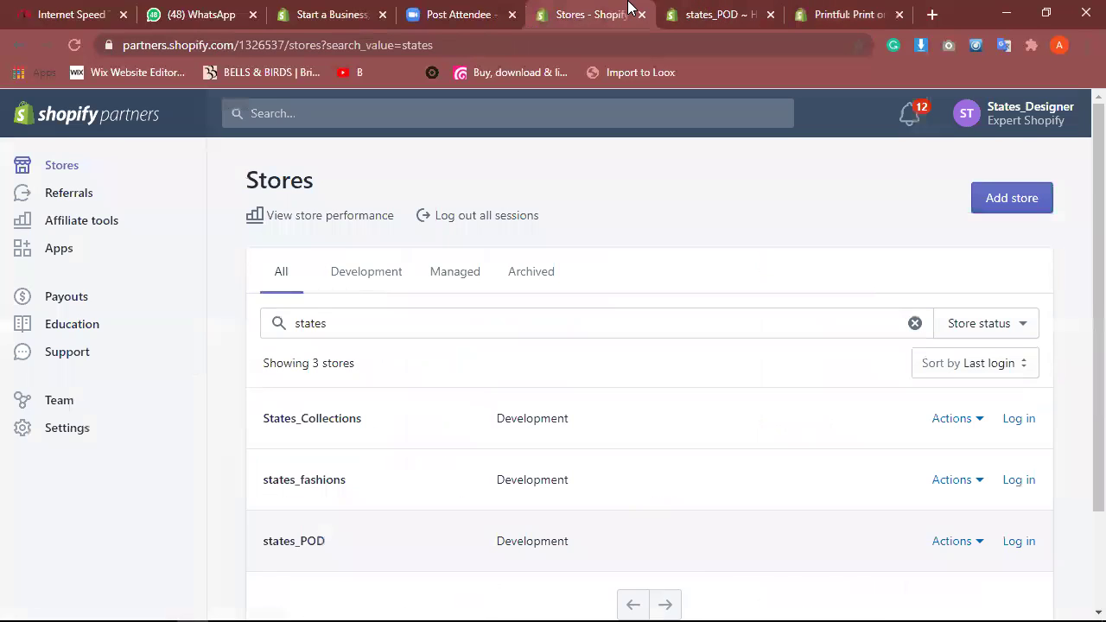
{"action": "left_click", "coordinate": [692, 12]}
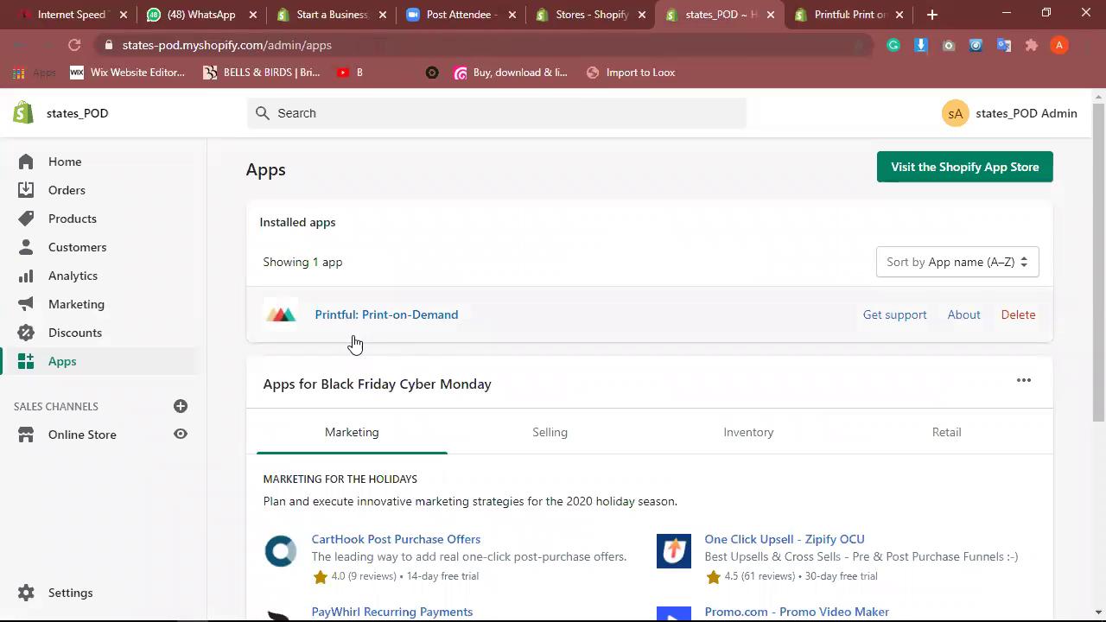
{"action": "left_click", "coordinate": [399, 320]}
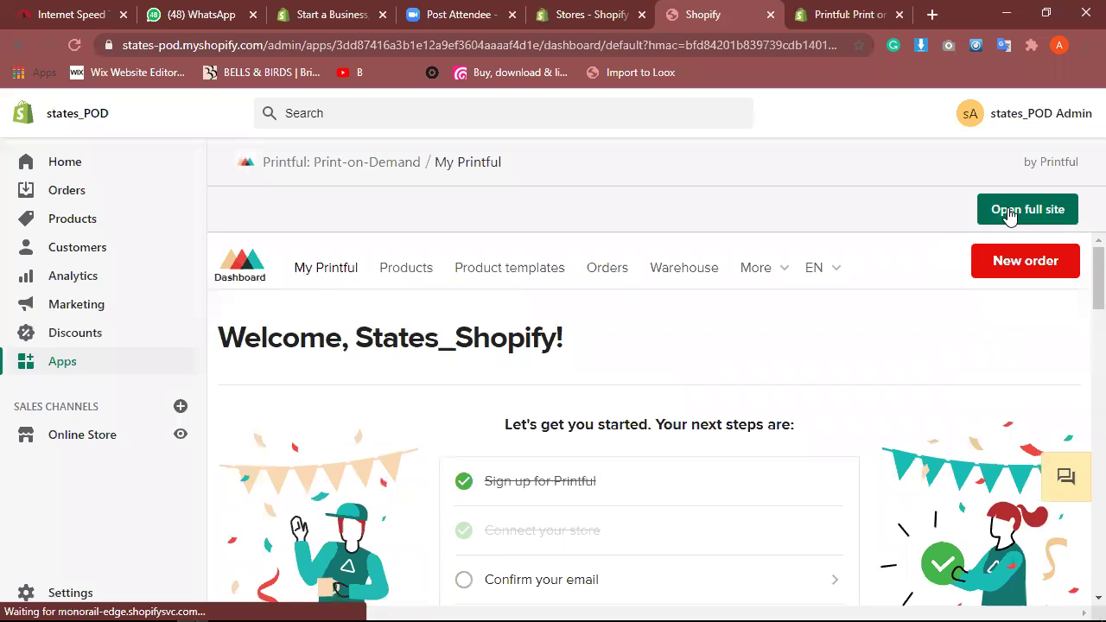
{"action": "left_click", "coordinate": [1008, 213]}
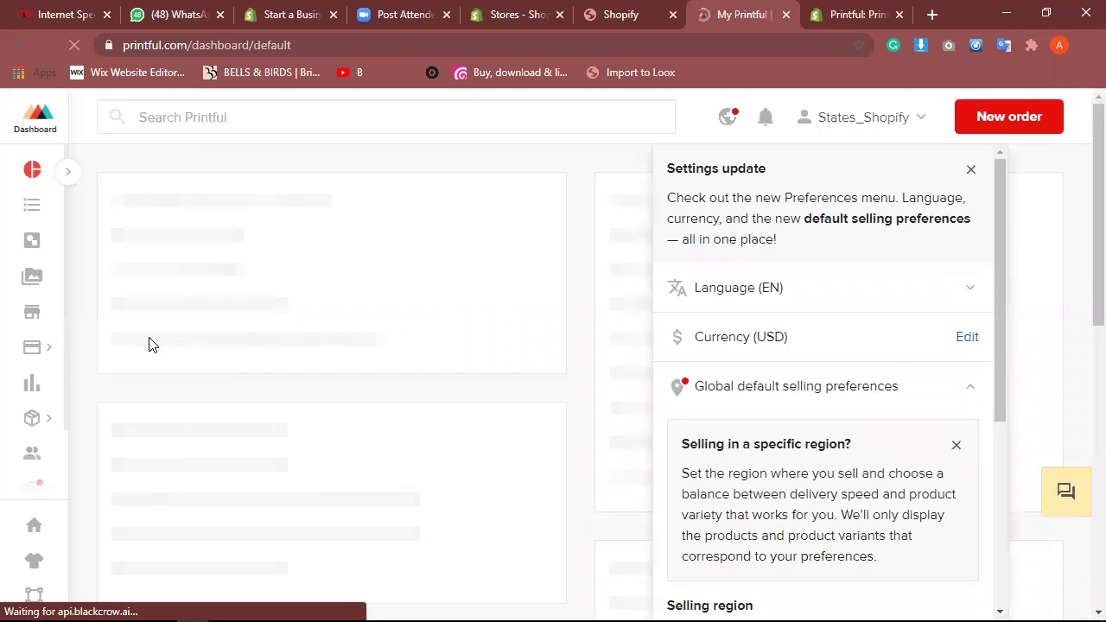
Step: Show the connected stores in Printful and start adding a product to the states_POD store
{"action": "left_click", "coordinate": [32, 318]}
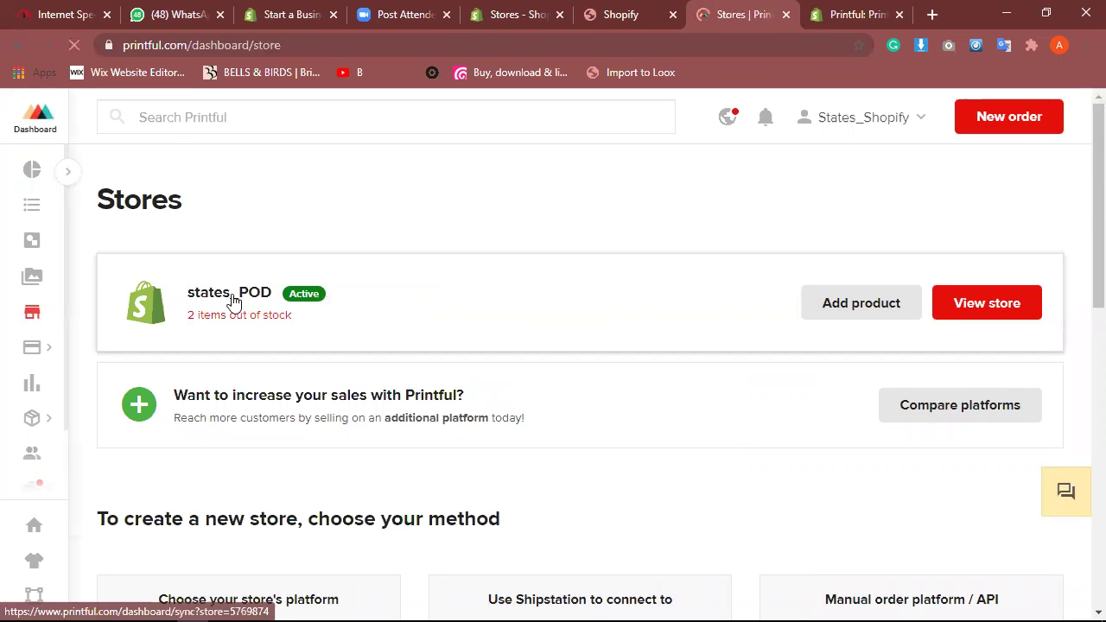
{"action": "mouse_move", "coordinate": [298, 299]}
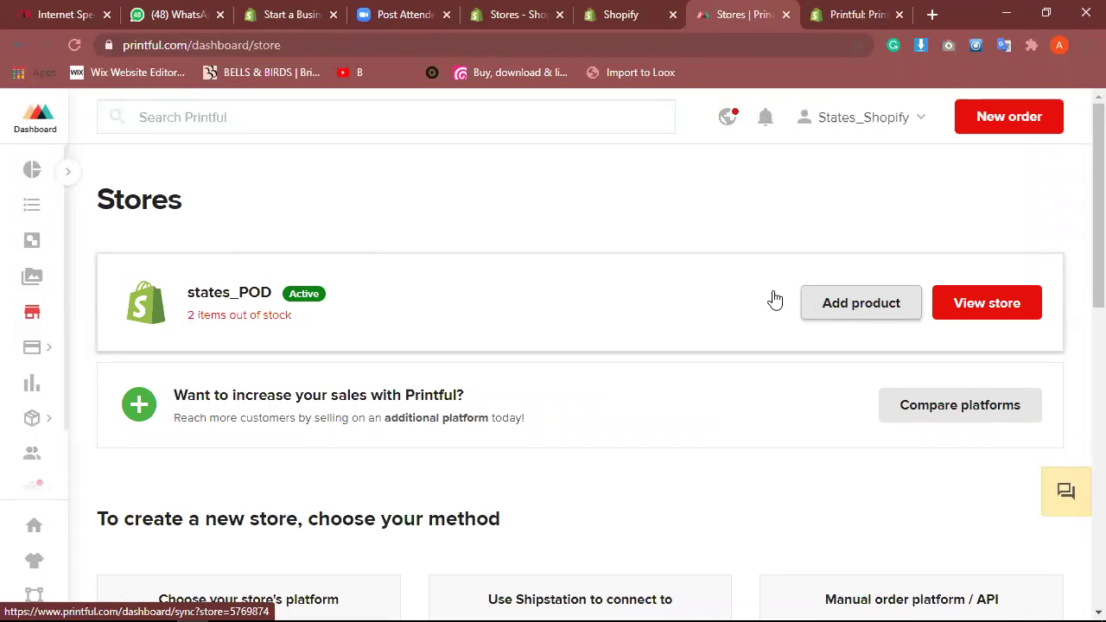
{"action": "left_click", "coordinate": [854, 307]}
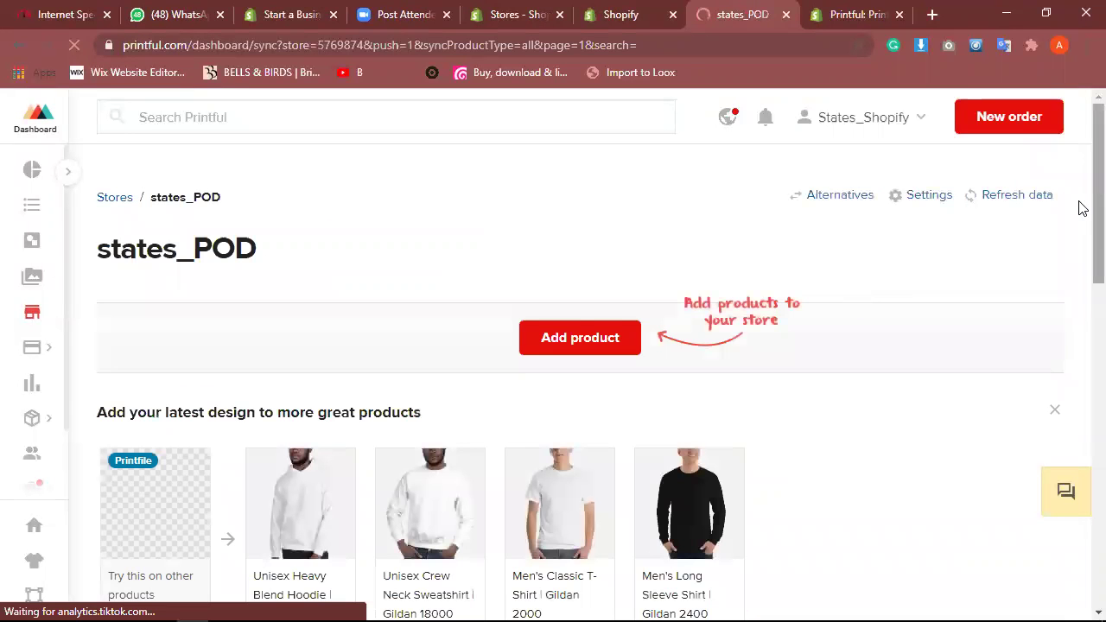
Step: Browse the product categories and open the men's T-shirts
{"action": "scroll", "coordinate": [1079, 207], "scroll_direction": "down", "scroll_amount": 2}
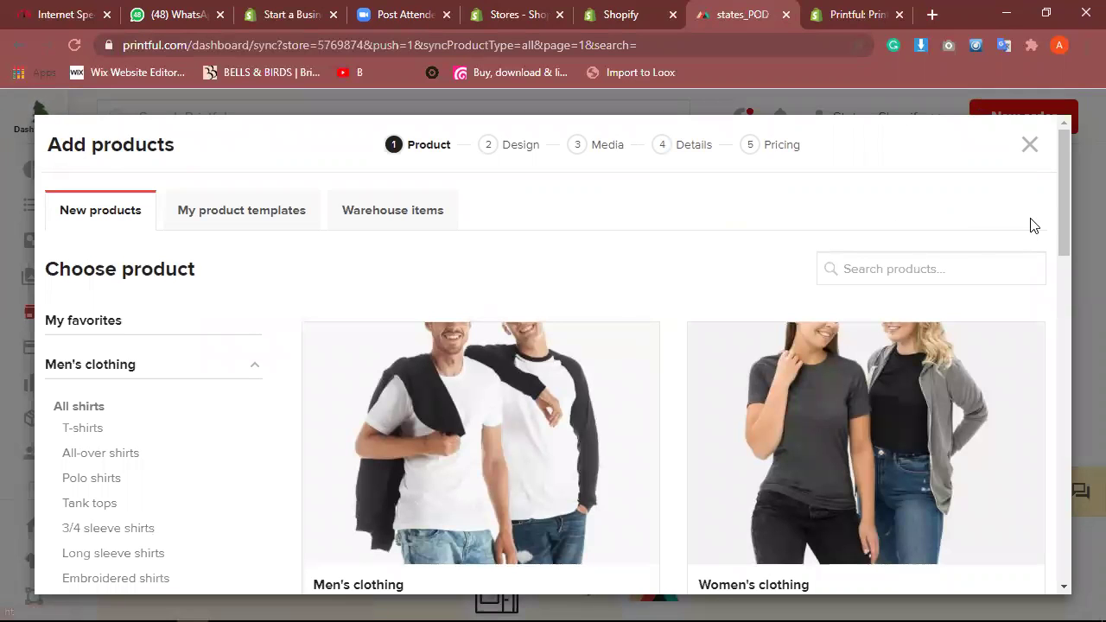
{"action": "scroll", "coordinate": [188, 386], "scroll_direction": "down", "scroll_amount": 3}
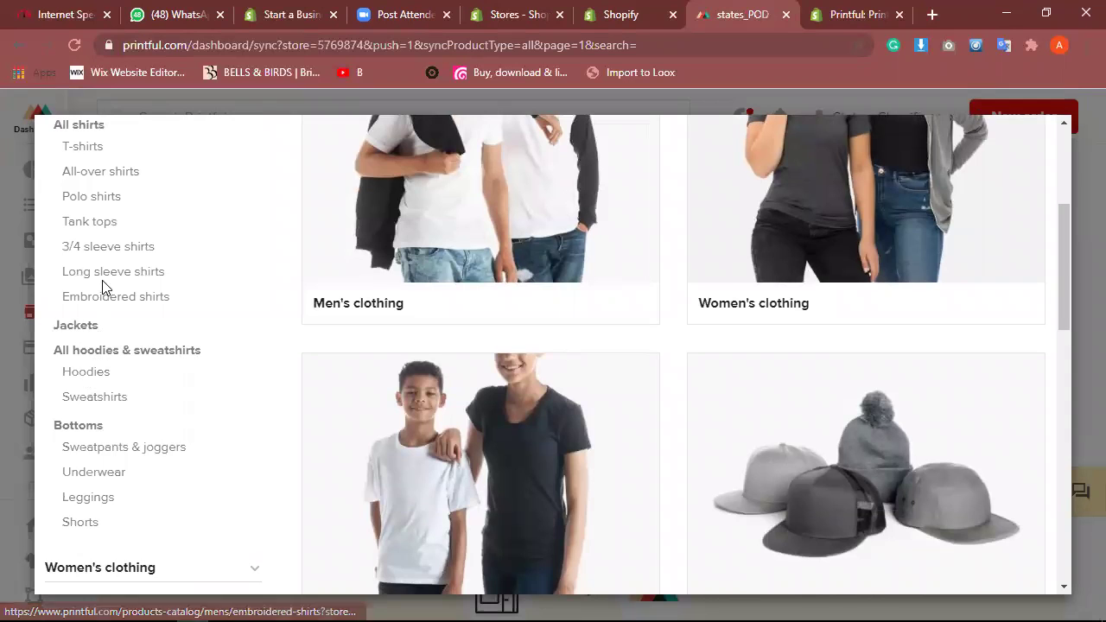
{"action": "scroll", "coordinate": [101, 306], "scroll_direction": "up", "scroll_amount": 1}
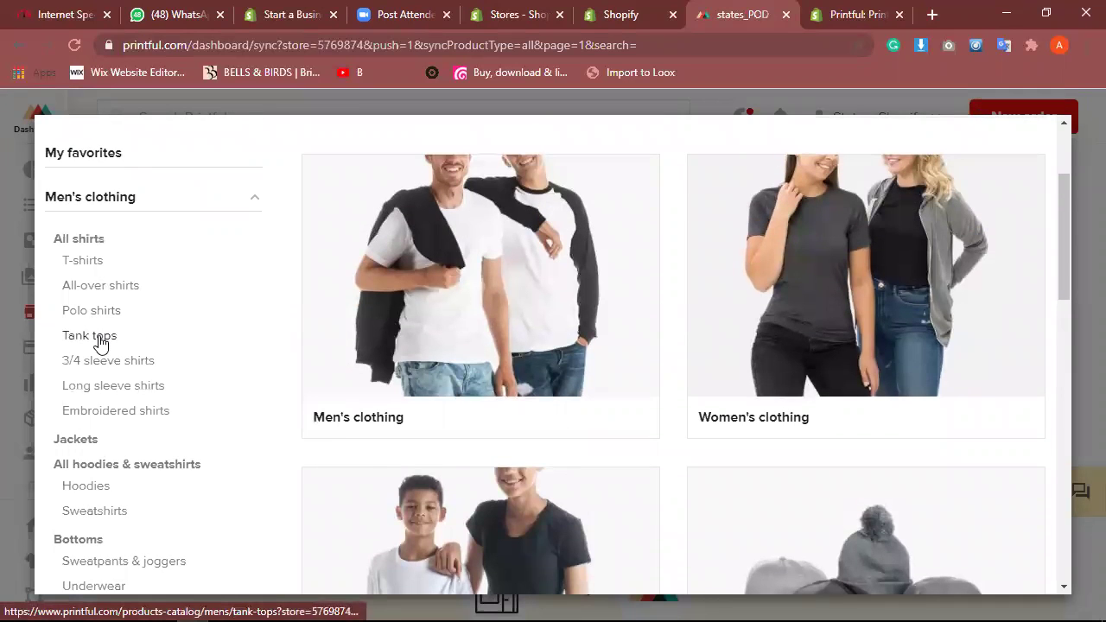
{"action": "scroll", "coordinate": [178, 297], "scroll_direction": "up", "scroll_amount": 1}
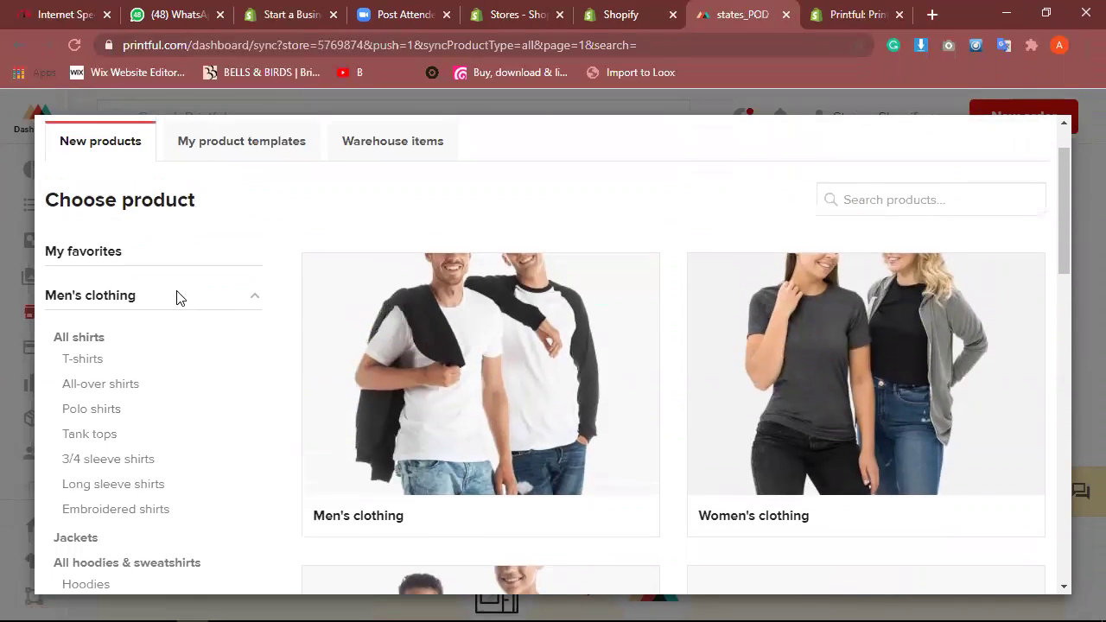
{"action": "left_click", "coordinate": [83, 366]}
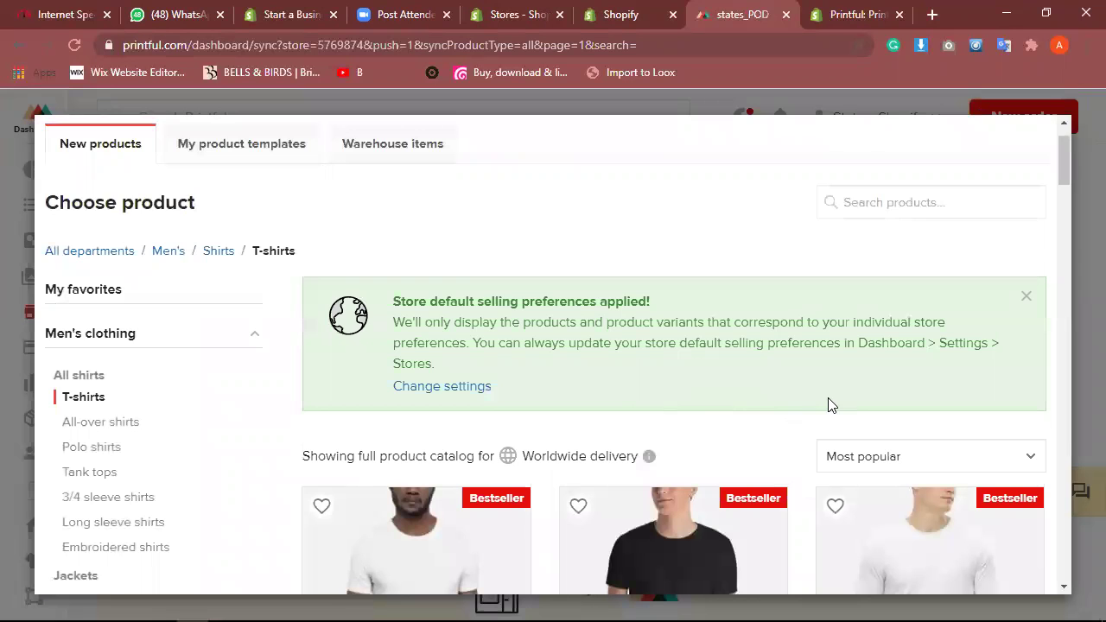
Step: Choose the Men's Classic T-Shirt | Gildan 2000 and open the store's file library for its front print
{"action": "scroll", "coordinate": [828, 405], "scroll_direction": "down", "scroll_amount": 2}
{"action": "left_click_drag", "start_coordinate": [1063, 194], "coordinate": [1065, 233]}
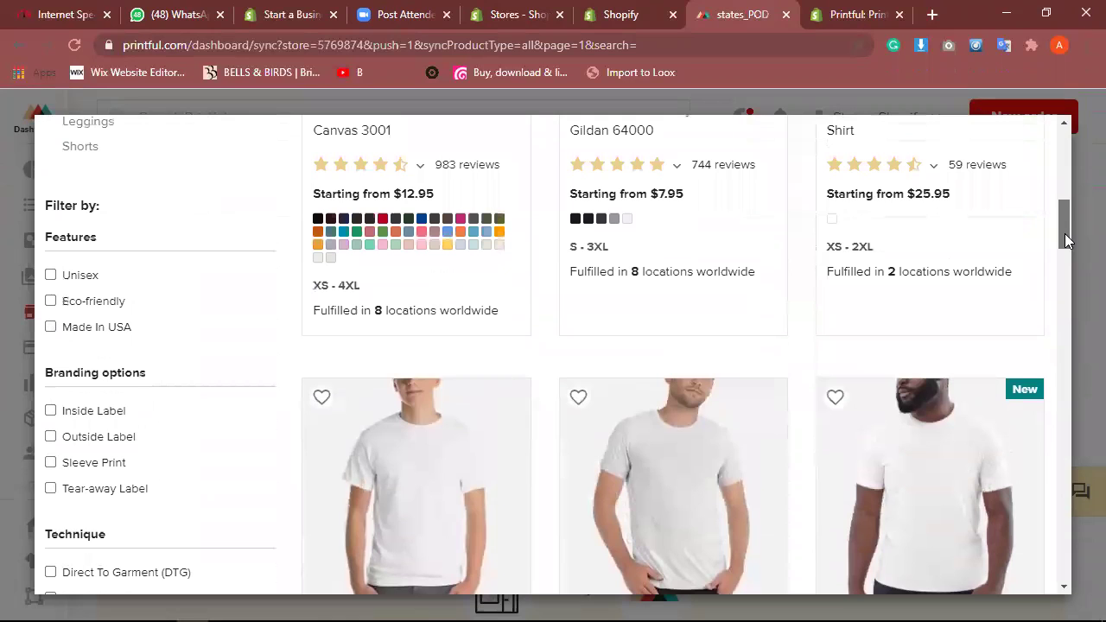
{"action": "left_click", "coordinate": [487, 427]}
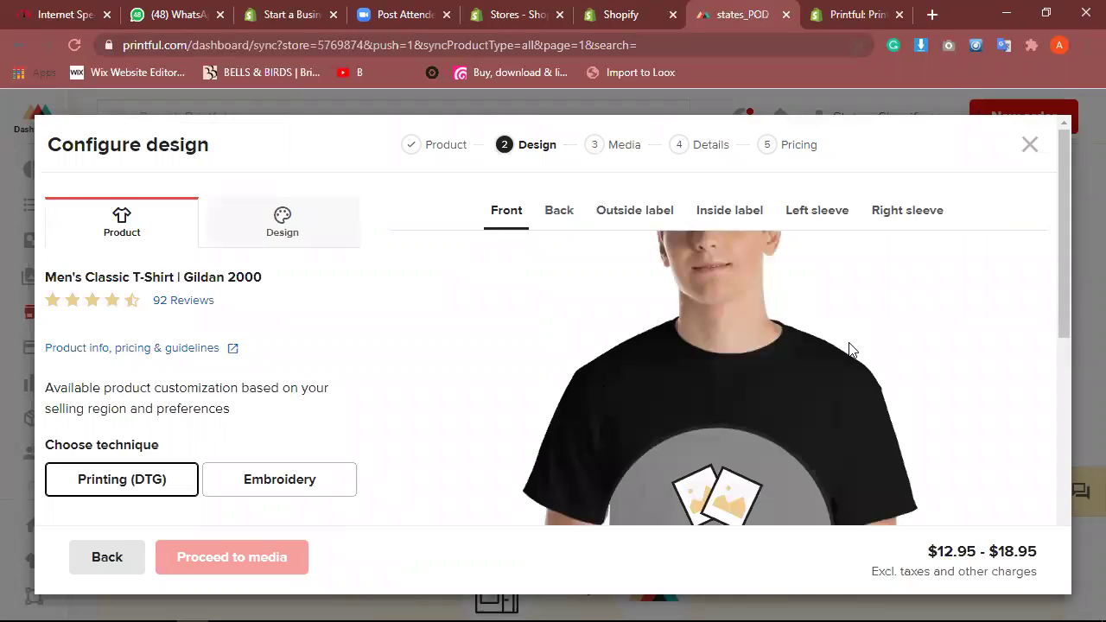
{"action": "scroll", "coordinate": [849, 344], "scroll_direction": "down", "scroll_amount": 3}
{"action": "left_click", "coordinate": [726, 389]}
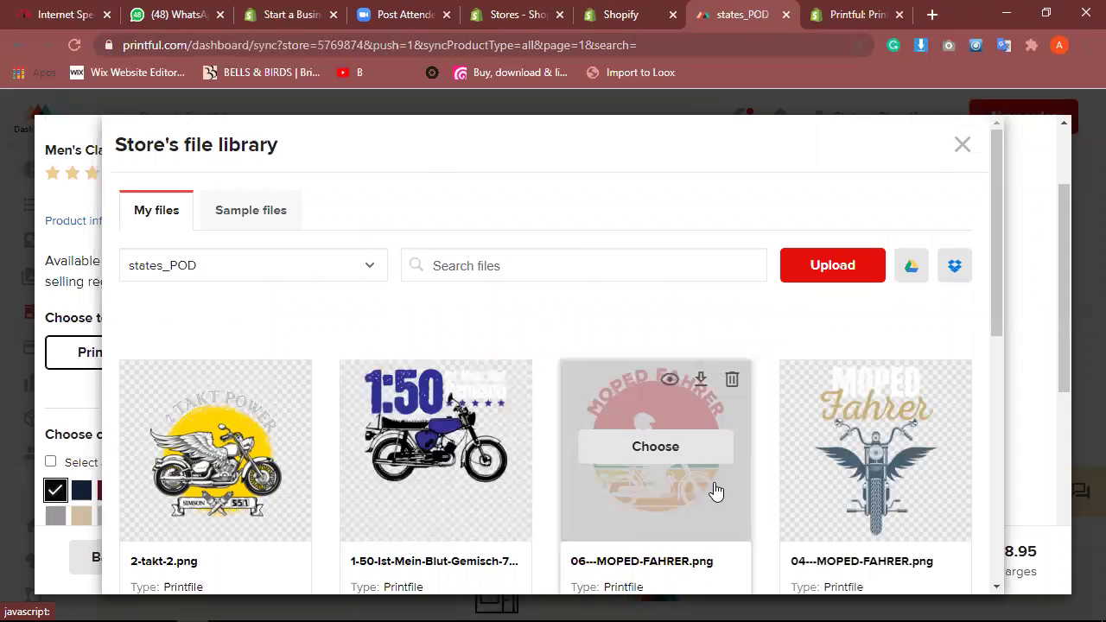
Step: Look through the design files in the states_POD library, checking their artwork, print sizes and resolutions
{"action": "scroll", "coordinate": [715, 489], "scroll_direction": "down", "scroll_amount": 3}
{"action": "scroll", "coordinate": [715, 491], "scroll_direction": "down", "scroll_amount": 2}
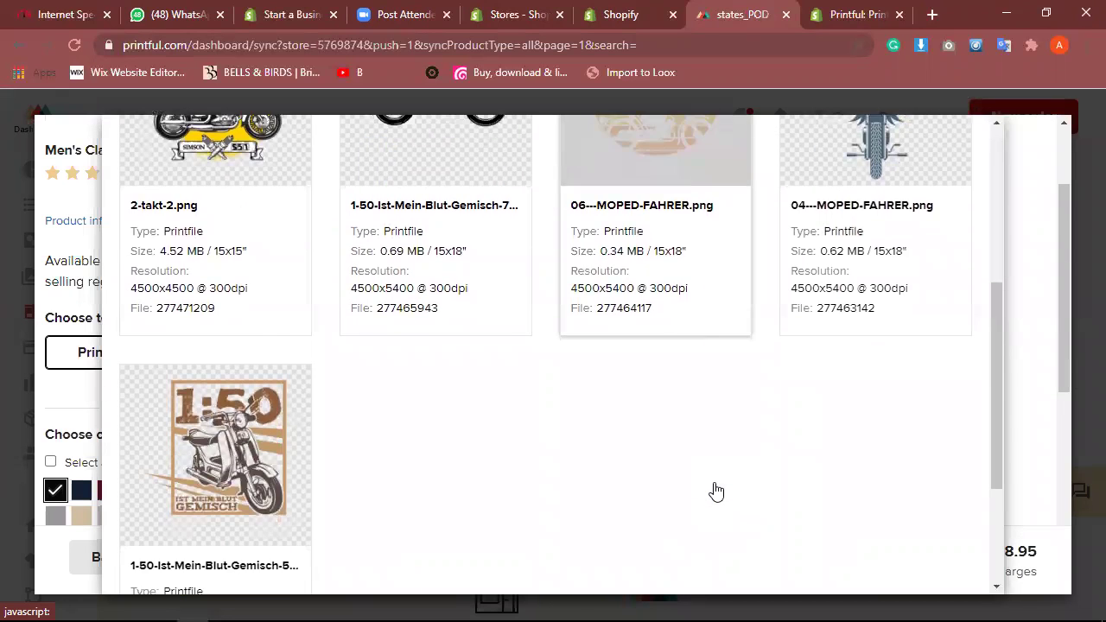
{"action": "scroll", "coordinate": [715, 491], "scroll_direction": "up", "scroll_amount": 2}
{"action": "mouse_move", "coordinate": [1000, 383]}
{"action": "left_mouse_down"}
{"action": "mouse_move", "coordinate": [1004, 311]}
{"action": "mouse_move", "coordinate": [1001, 383]}
{"action": "mouse_move", "coordinate": [1001, 373]}
{"action": "left_mouse_up"}
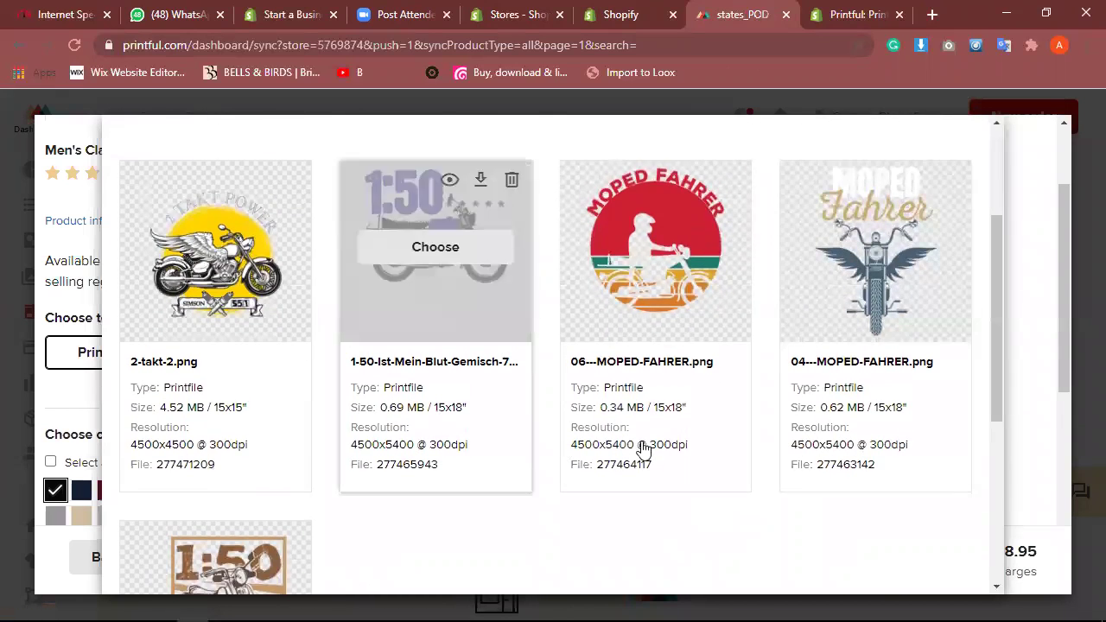
{"action": "scroll", "coordinate": [746, 401], "scroll_direction": "down", "scroll_amount": 2}
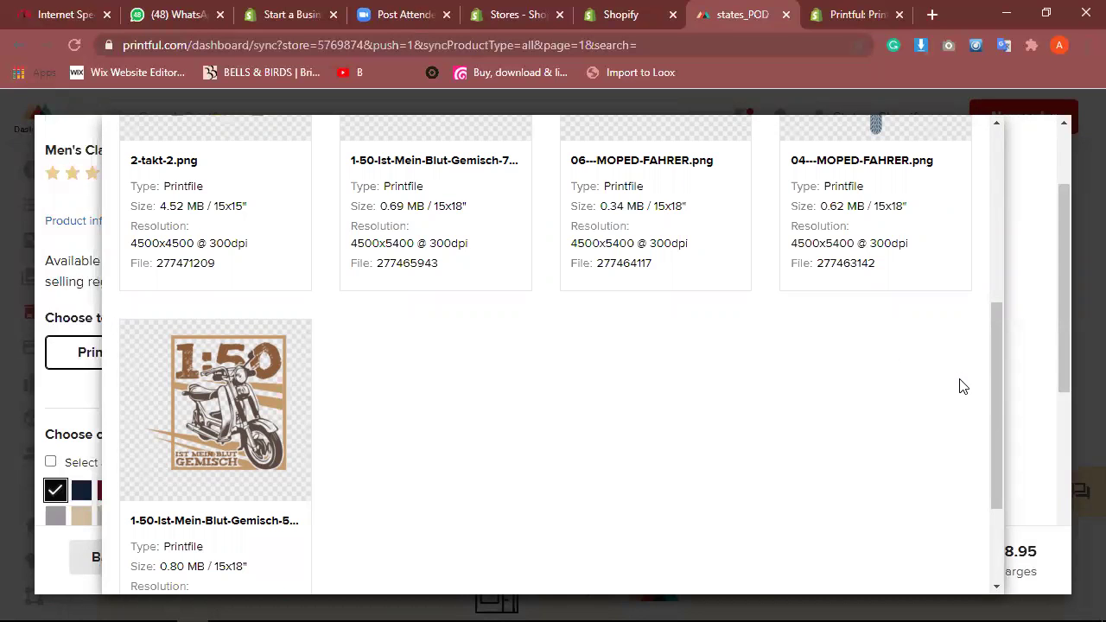
{"action": "left_click_drag", "start_coordinate": [1001, 393], "coordinate": [1001, 317]}
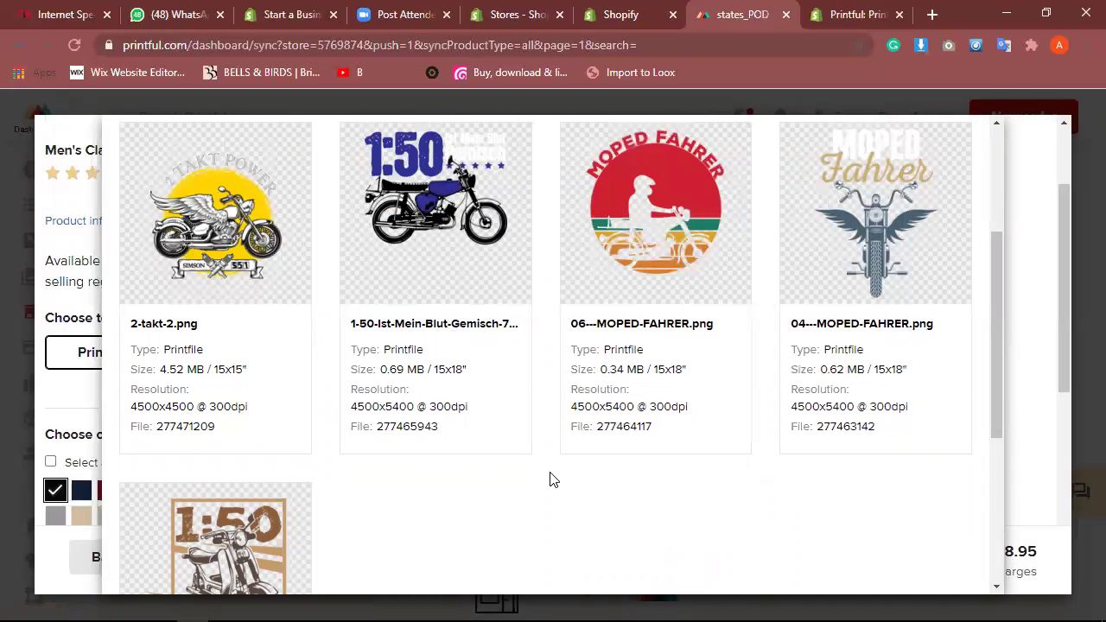
{"action": "left_click_drag", "start_coordinate": [987, 379], "coordinate": [1006, 348]}
{"action": "mouse_move", "coordinate": [432, 309]}
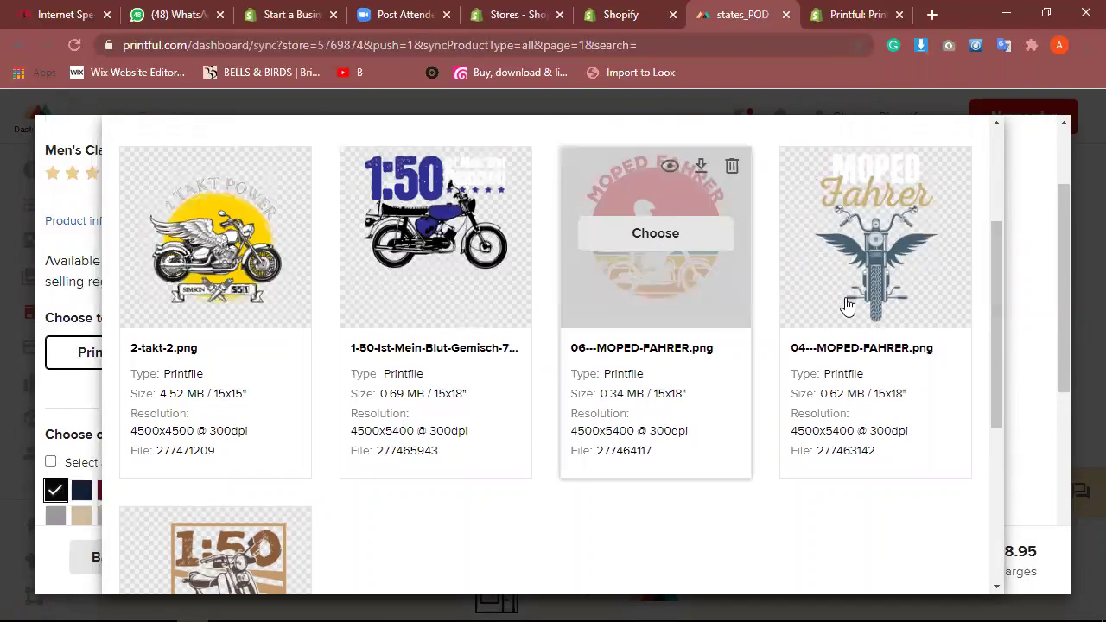
{"action": "mouse_move", "coordinate": [613, 425]}
{"action": "mouse_move", "coordinate": [418, 366]}
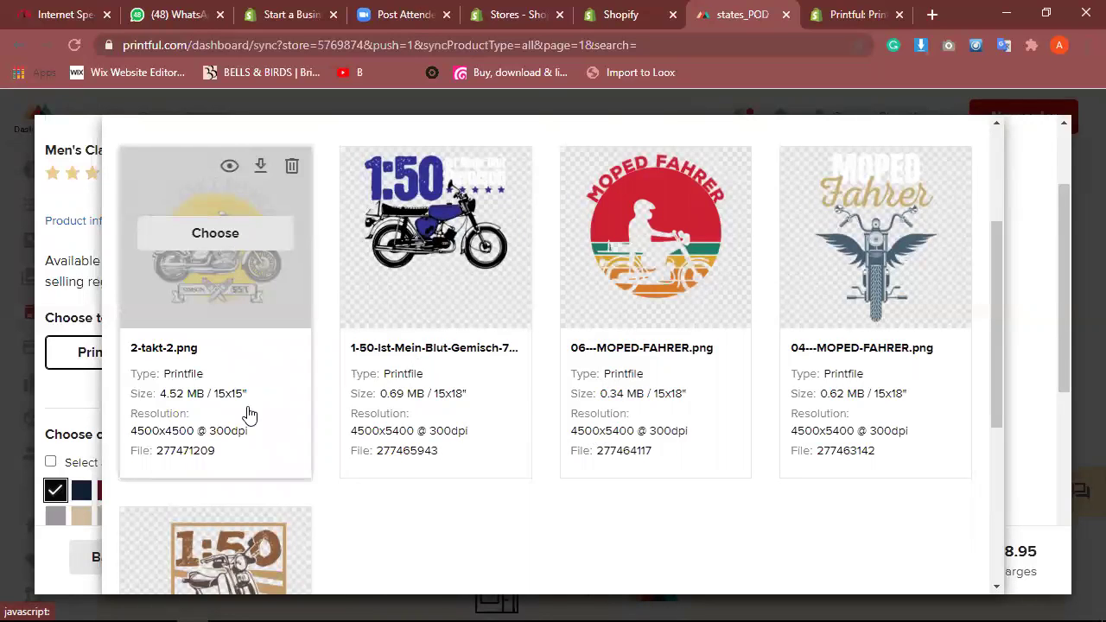
Step: Place the 1-50-Ist-Mein-Blut-Gemisch-7-01.png design on the shirt front, lowered slightly and scaled to about 9.78 wide by 11.70 high
{"action": "scroll", "coordinate": [247, 420], "scroll_direction": "down", "scroll_amount": 1}
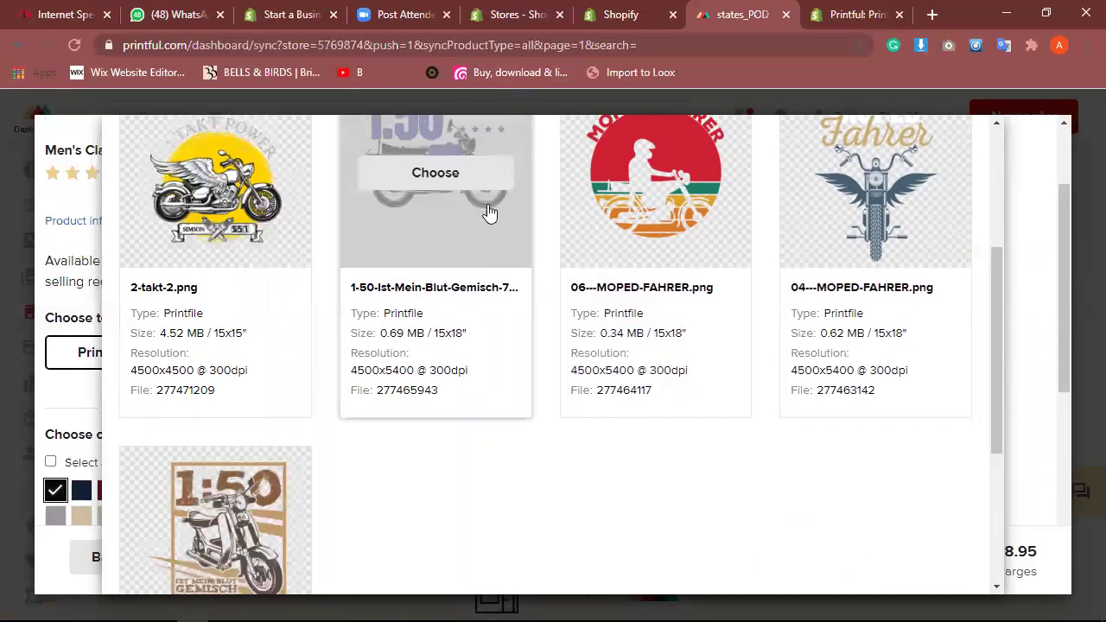
{"action": "left_click", "coordinate": [436, 174]}
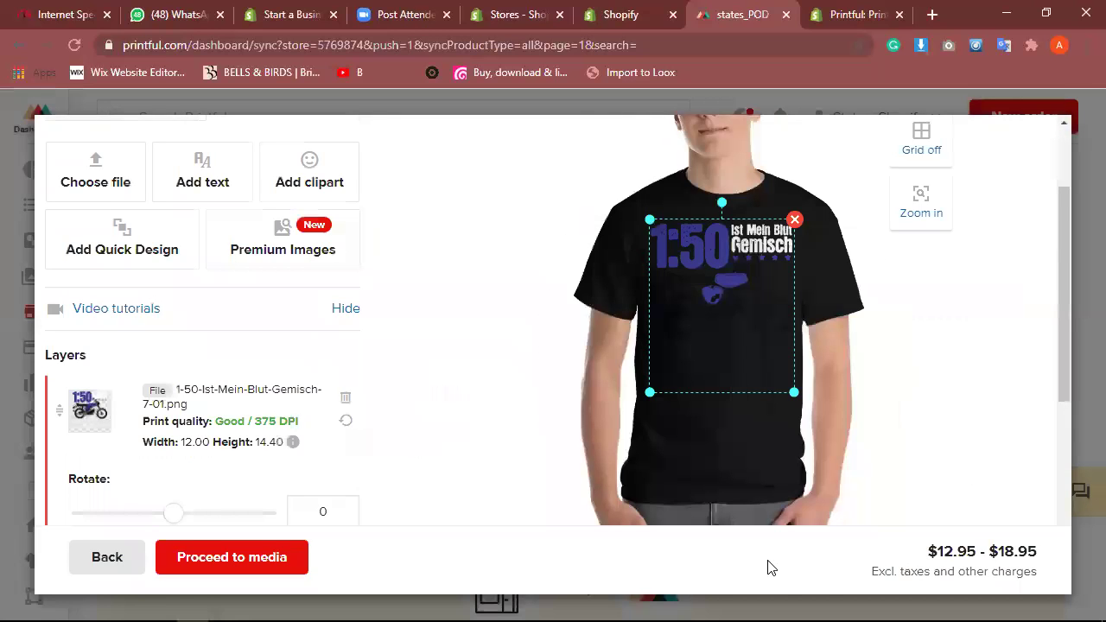
{"action": "left_click_drag", "start_coordinate": [750, 317], "coordinate": [750, 332]}
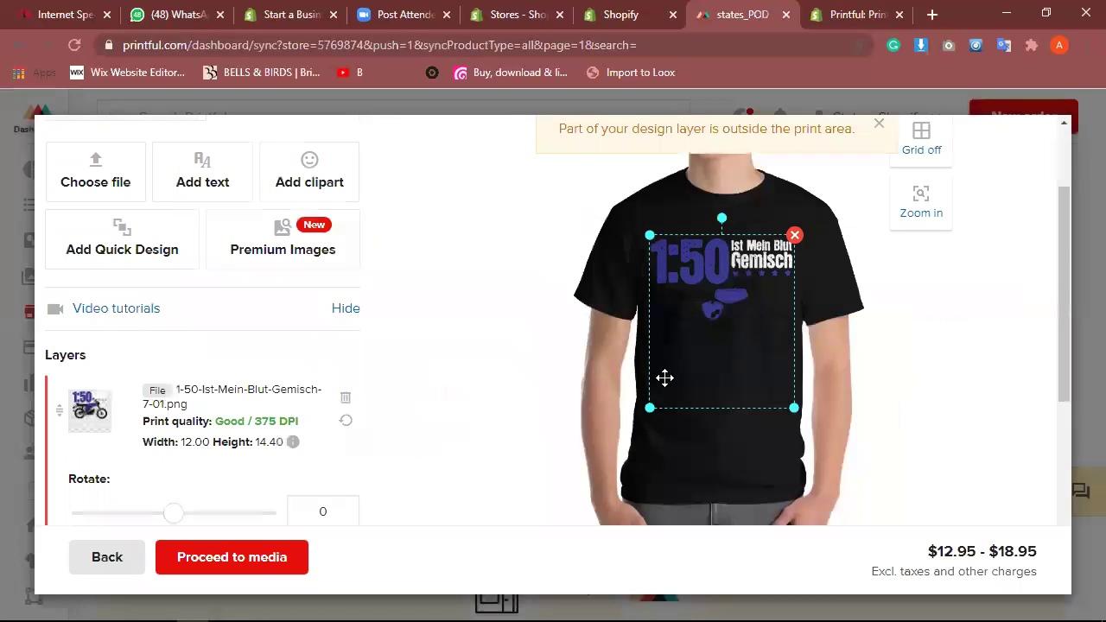
{"action": "left_click_drag", "start_coordinate": [652, 235], "coordinate": [663, 249]}
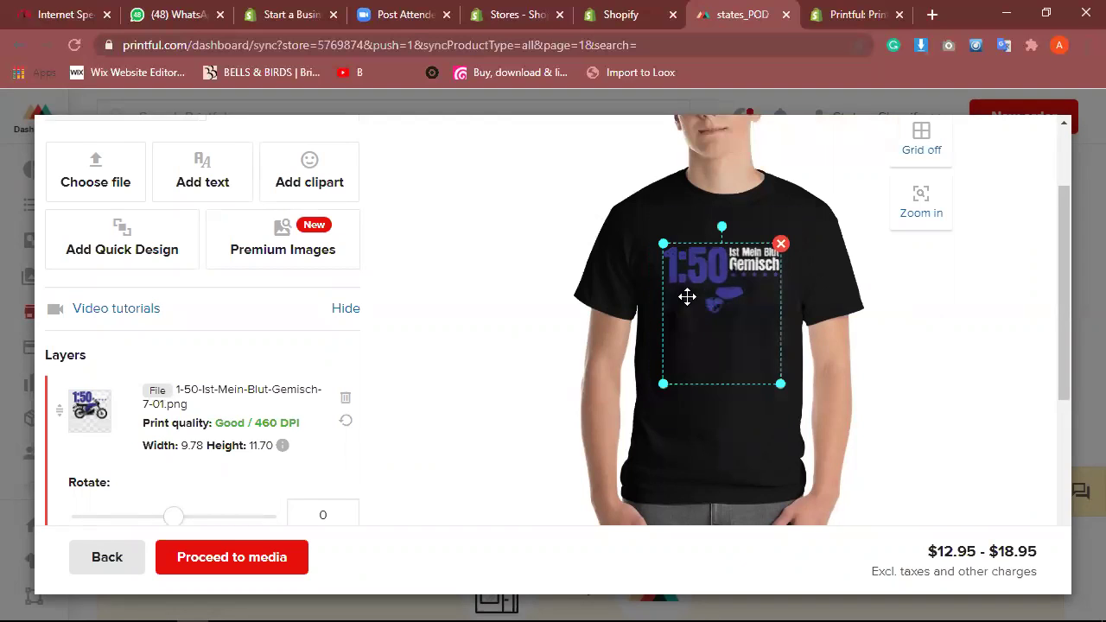
Step: Add Forest, Blue Dusk and Cherry Red to the shirt's selected colors
{"action": "scroll", "coordinate": [207, 398], "scroll_direction": "up", "scroll_amount": 2}
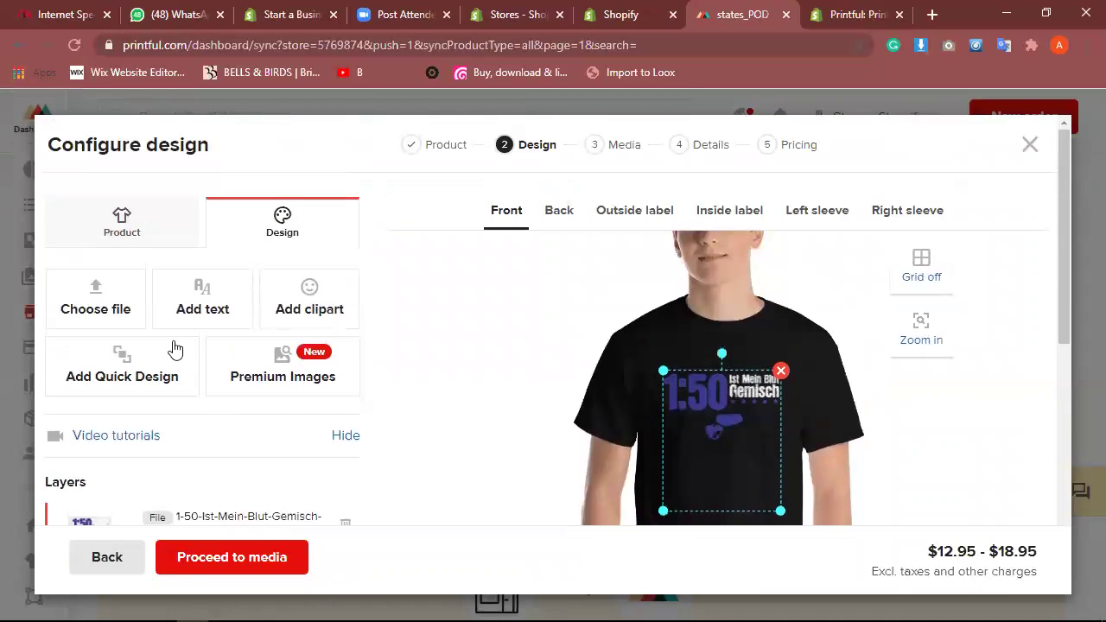
{"action": "left_click", "coordinate": [145, 251]}
{"action": "scroll", "coordinate": [137, 447], "scroll_direction": "down", "scroll_amount": 4}
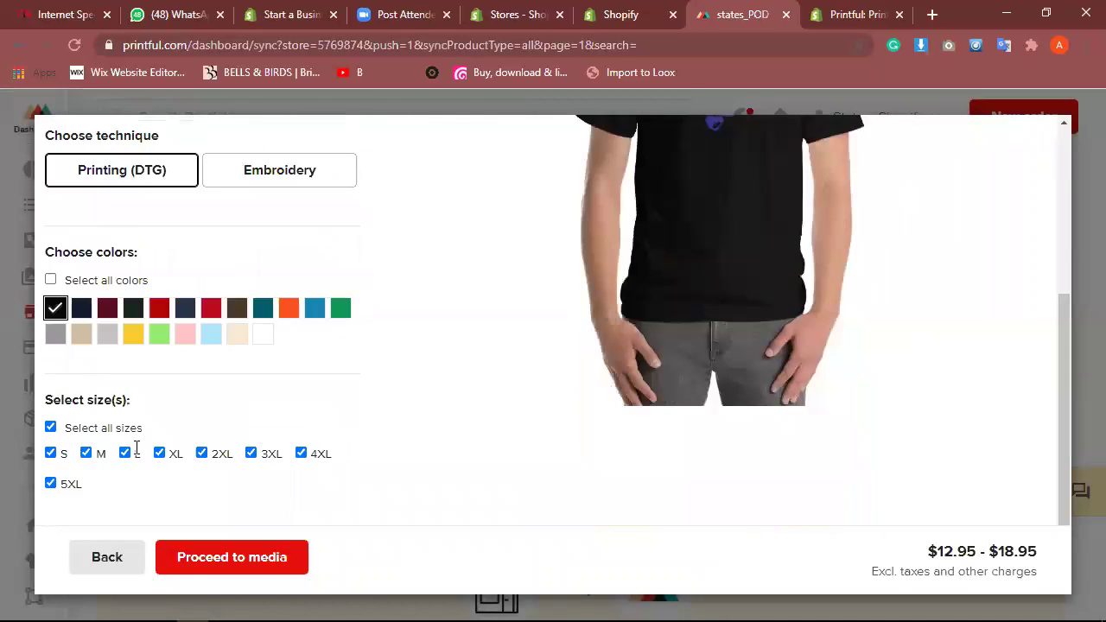
{"action": "left_click", "coordinate": [134, 253]}
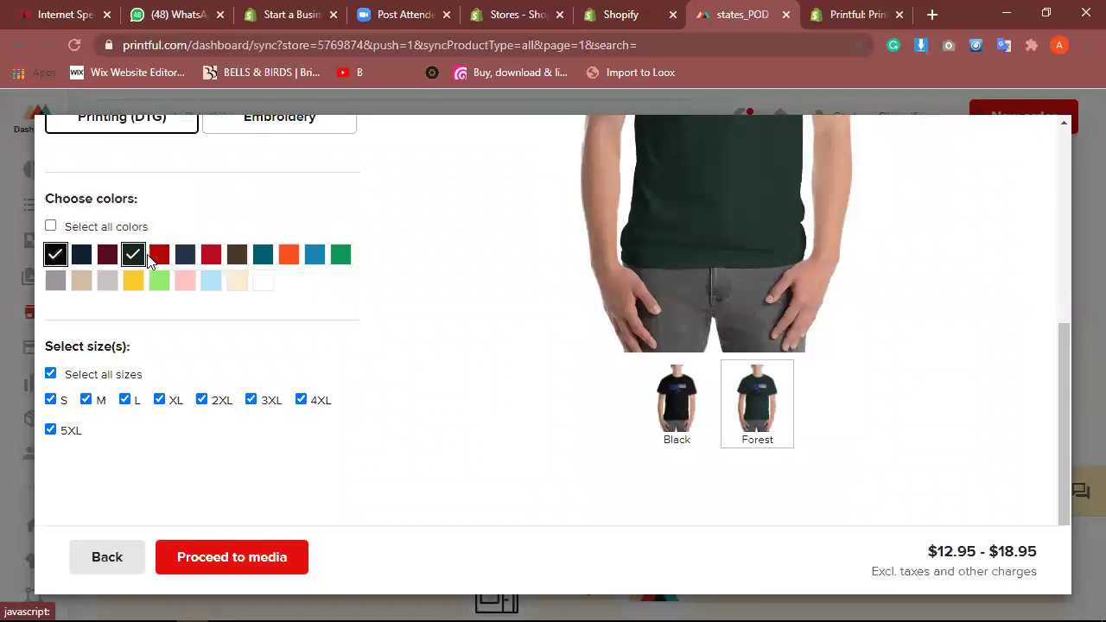
{"action": "left_click", "coordinate": [185, 259]}
{"action": "left_click", "coordinate": [213, 259]}
Step: Reposition the motorcycle design on the chest of the Cherry Red shirt preview
{"action": "scroll", "coordinate": [795, 345], "scroll_direction": "up", "scroll_amount": 3}
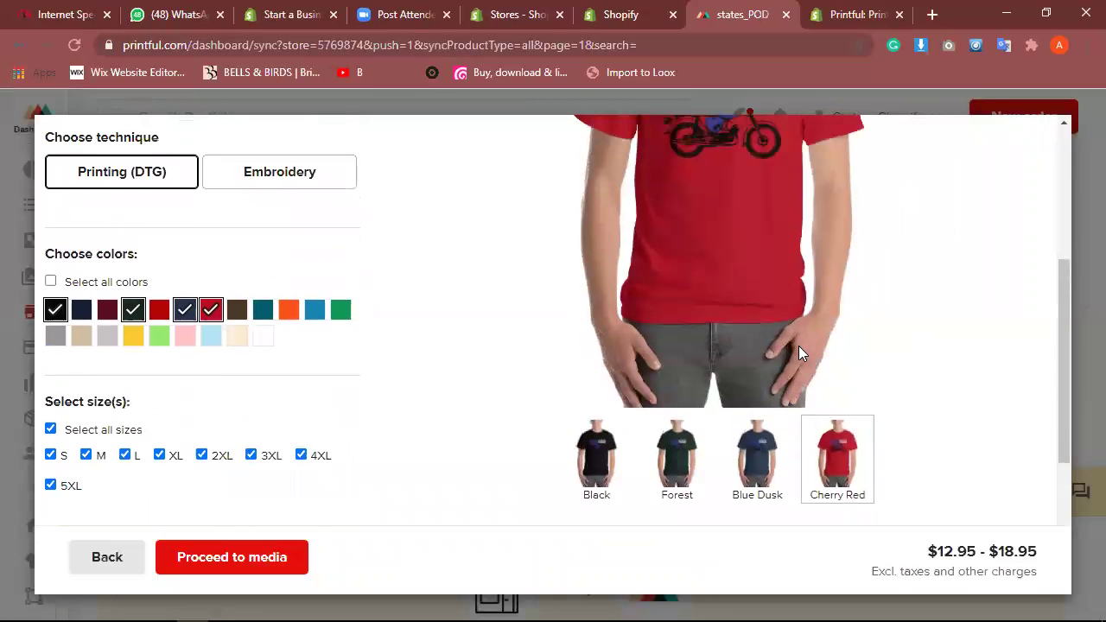
{"action": "scroll", "coordinate": [799, 353], "scroll_direction": "up", "scroll_amount": 3}
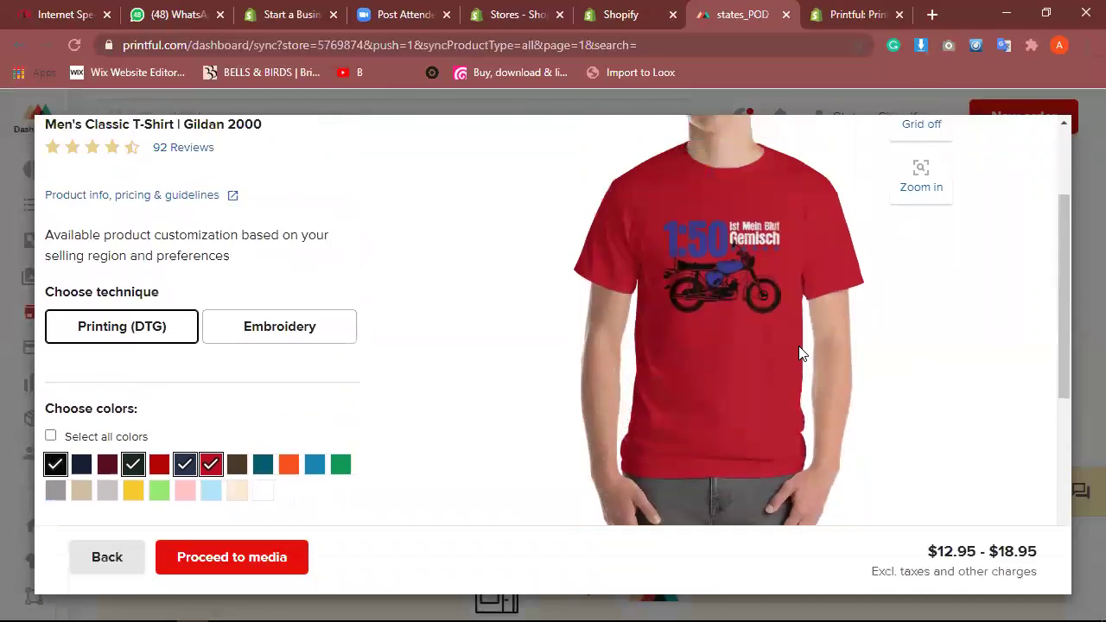
{"action": "left_click", "coordinate": [718, 323]}
{"action": "left_click", "coordinate": [847, 348]}
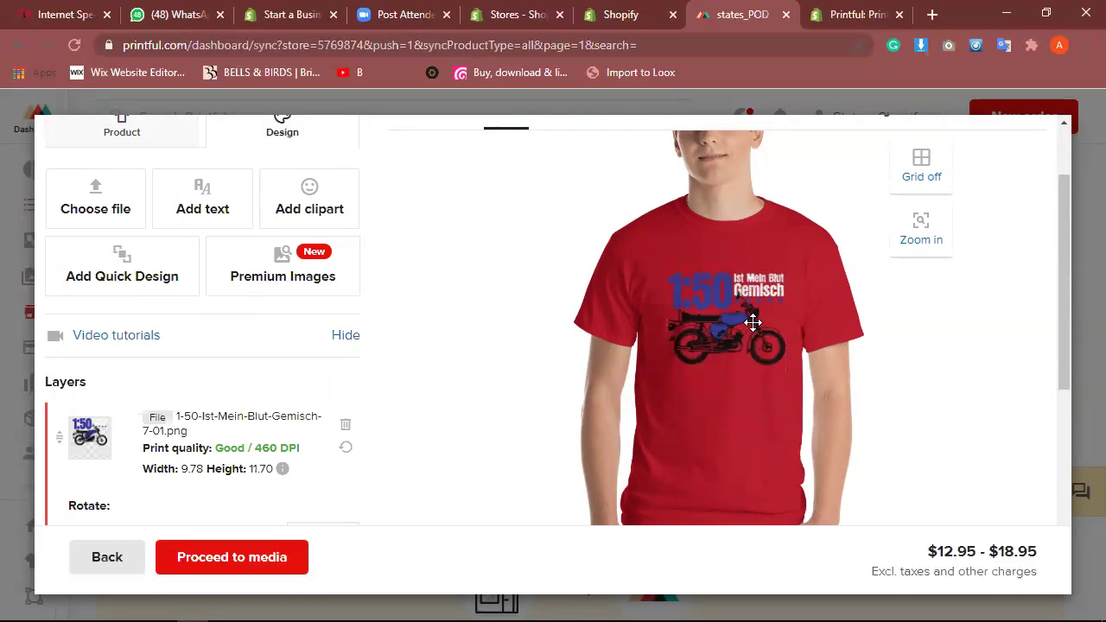
{"action": "left_click", "coordinate": [753, 322]}
{"action": "left_click", "coordinate": [843, 373]}
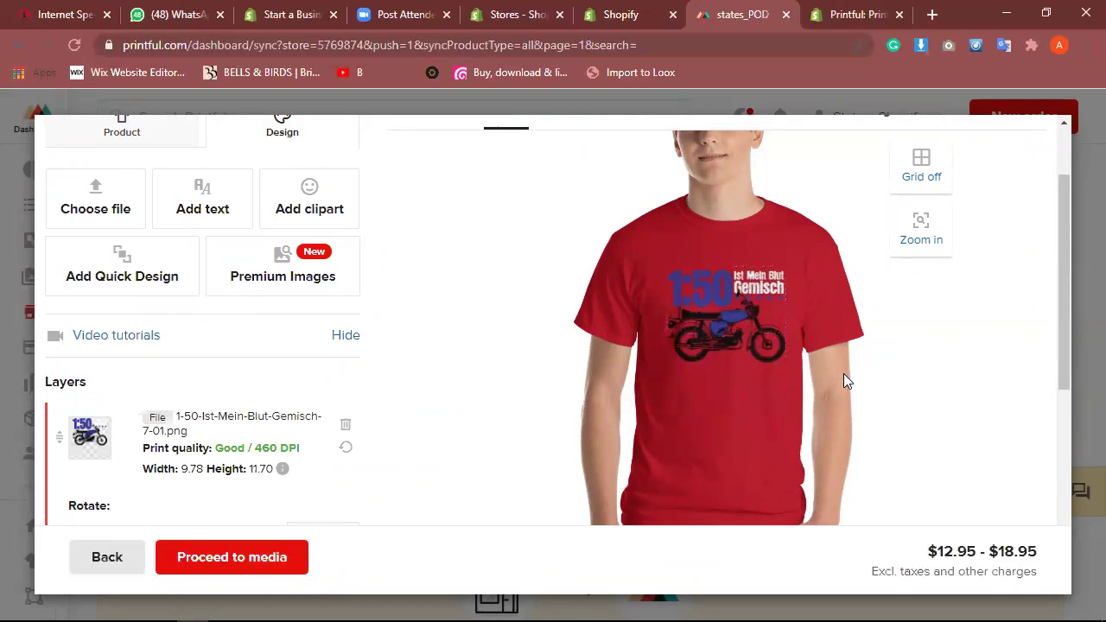
{"action": "left_click_drag", "start_coordinate": [753, 339], "coordinate": [752, 324]}
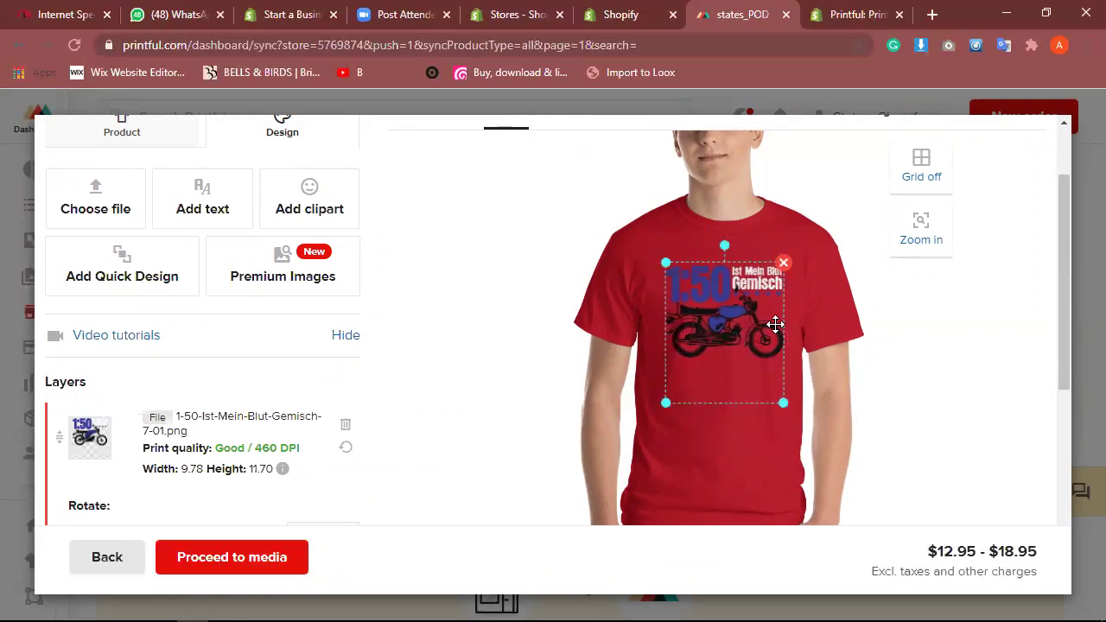
{"action": "left_click", "coordinate": [840, 352]}
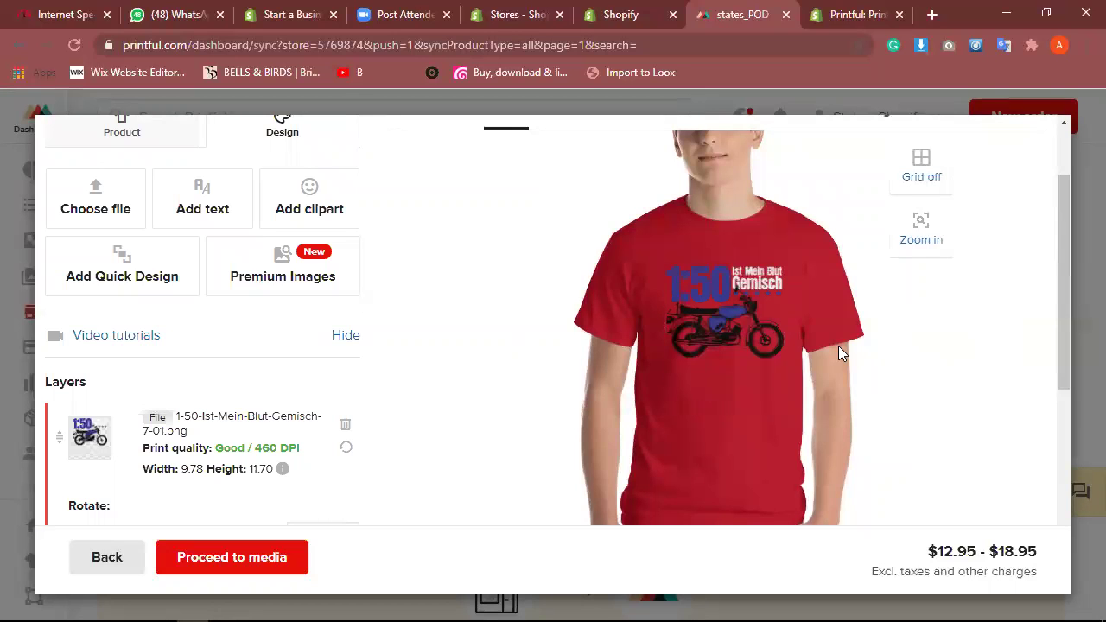
Step: Shrink the motorcycle design to about 8.03 wide by 9.58 high and move it slightly higher on the chest
{"action": "left_click", "coordinate": [674, 279]}
{"action": "left_click_drag", "start_coordinate": [667, 264], "coordinate": [676, 275]}
{"action": "left_click", "coordinate": [830, 341]}
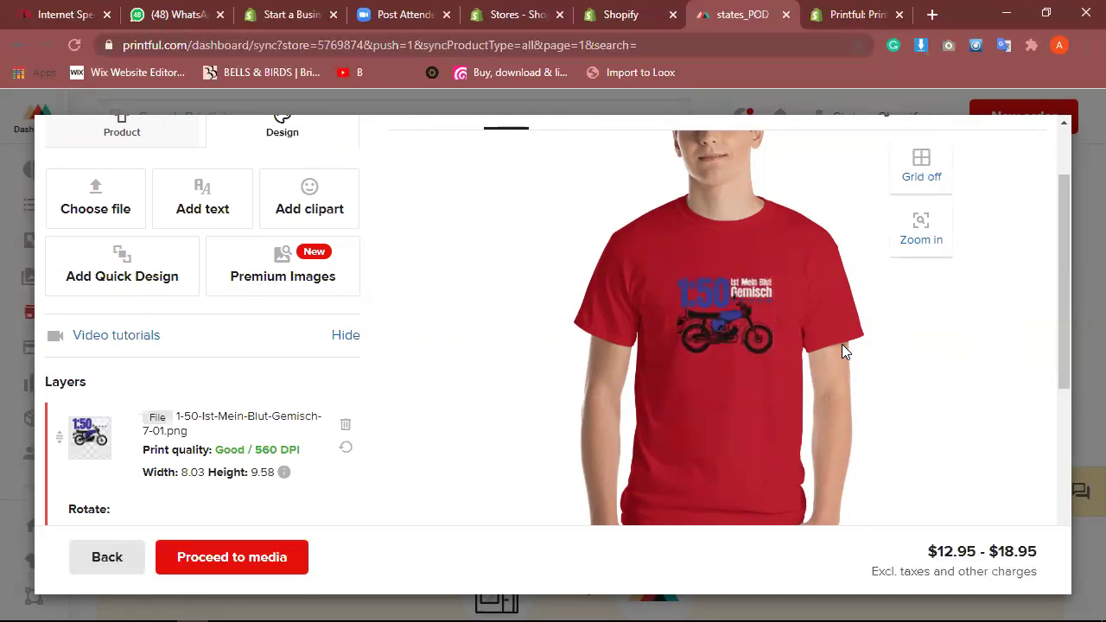
{"action": "left_click_drag", "start_coordinate": [736, 321], "coordinate": [736, 313]}
{"action": "left_click", "coordinate": [860, 339]}
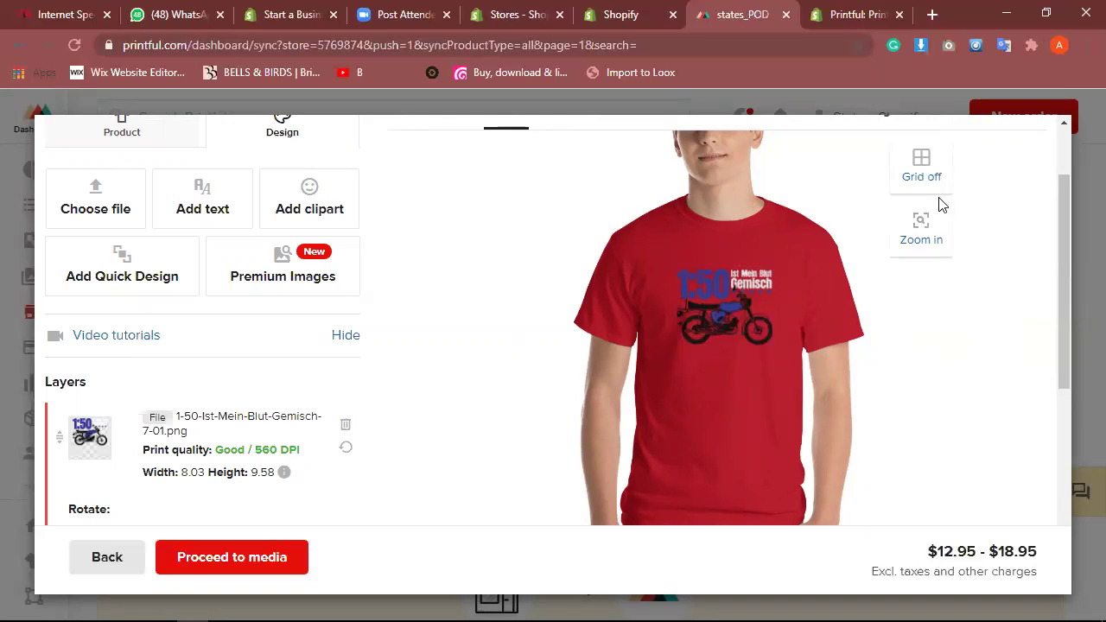
Step: Toggle the grid display on the shirt preview
{"action": "left_click", "coordinate": [922, 168]}
{"action": "left_click", "coordinate": [922, 166]}
{"action": "left_click", "coordinate": [925, 164]}
Step: Return to the shirt's color options and add Olive and the teal shade beside it
{"action": "scroll", "coordinate": [302, 356], "scroll_direction": "up", "scroll_amount": 2}
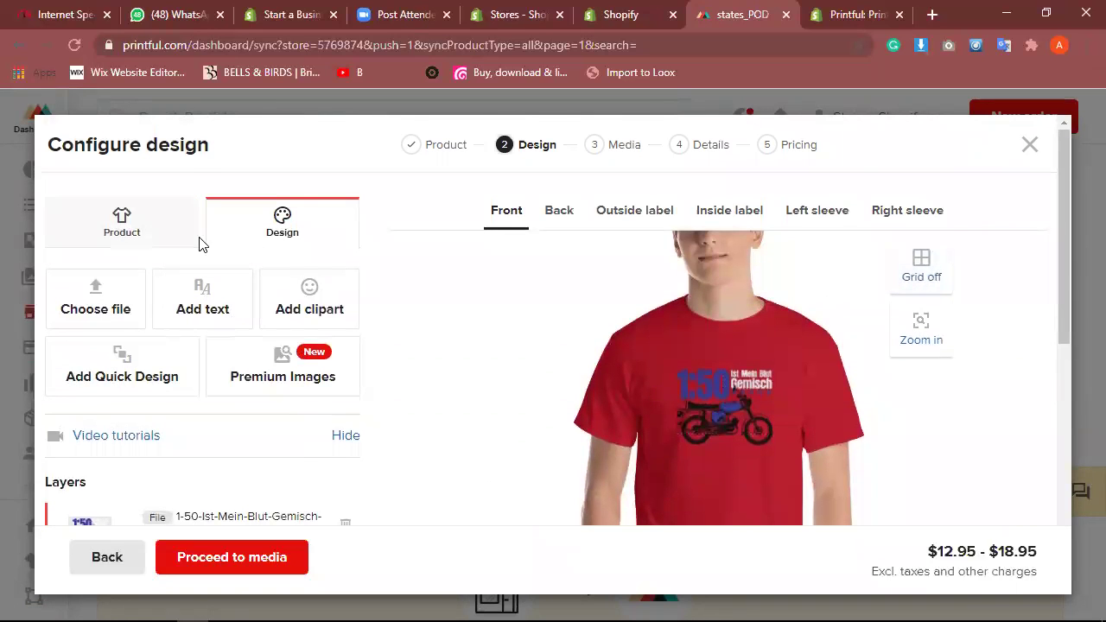
{"action": "left_click", "coordinate": [177, 238]}
{"action": "left_click", "coordinate": [246, 227]}
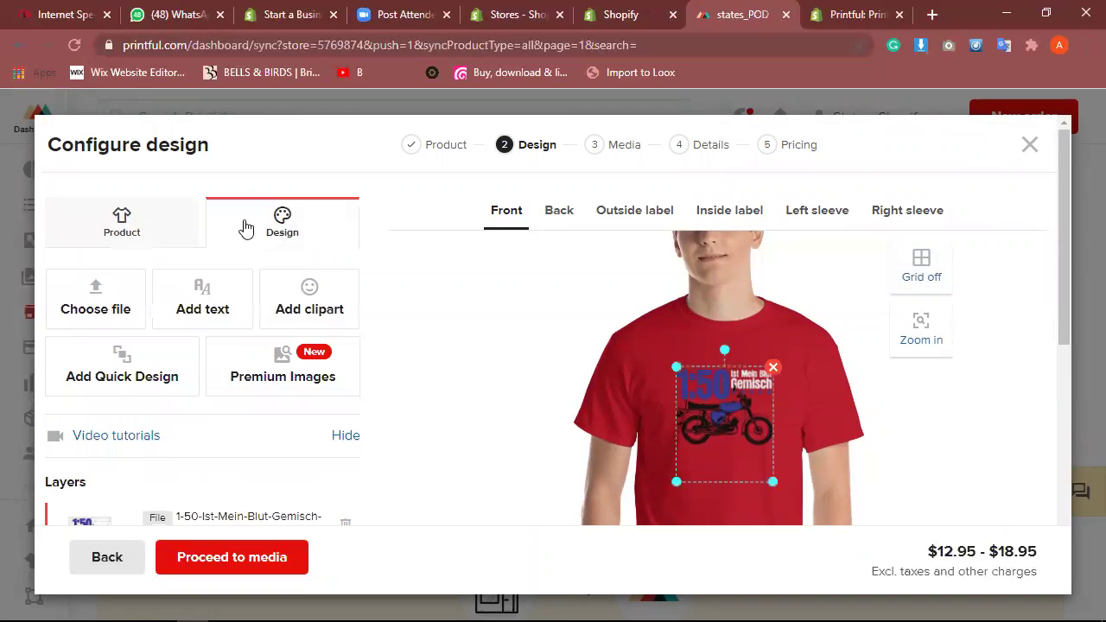
{"action": "left_click", "coordinate": [168, 218]}
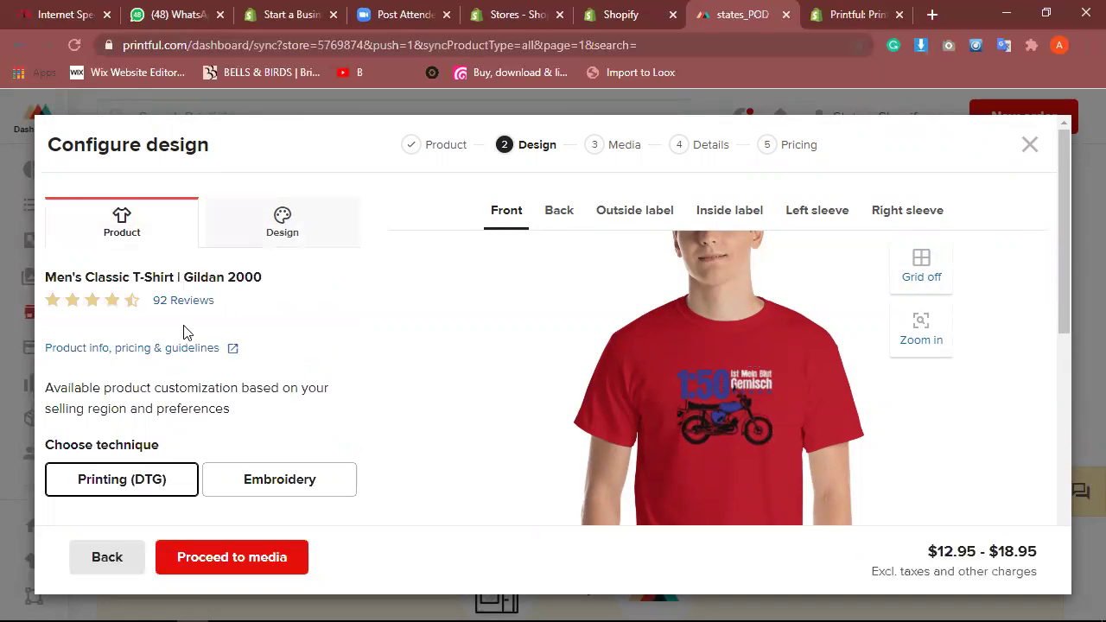
{"action": "scroll", "coordinate": [185, 346], "scroll_direction": "down", "scroll_amount": 3}
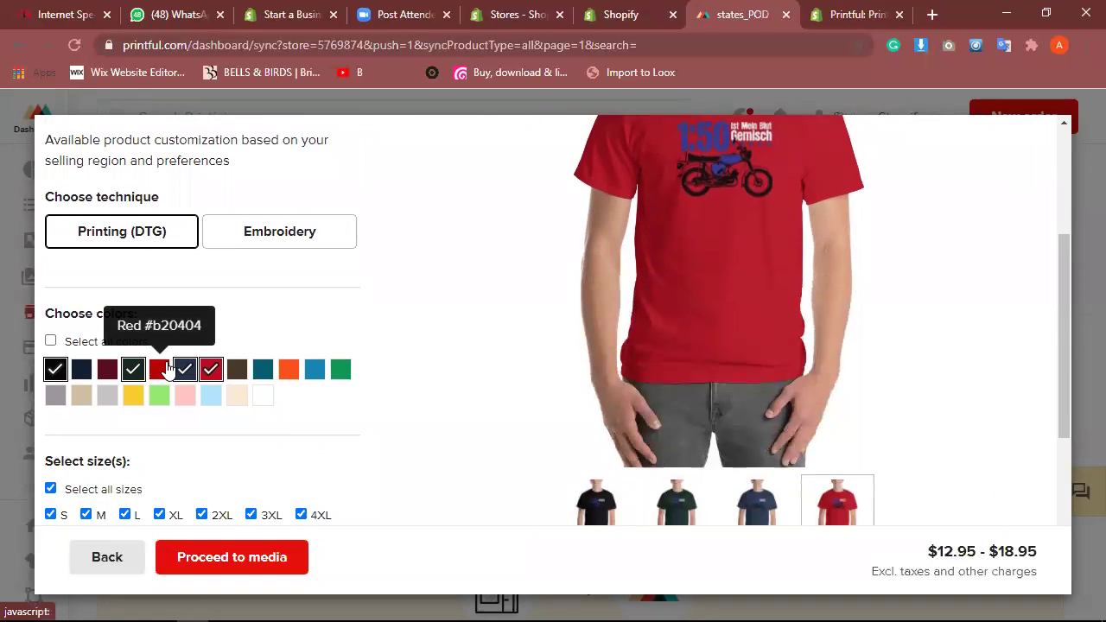
{"action": "left_click", "coordinate": [236, 370]}
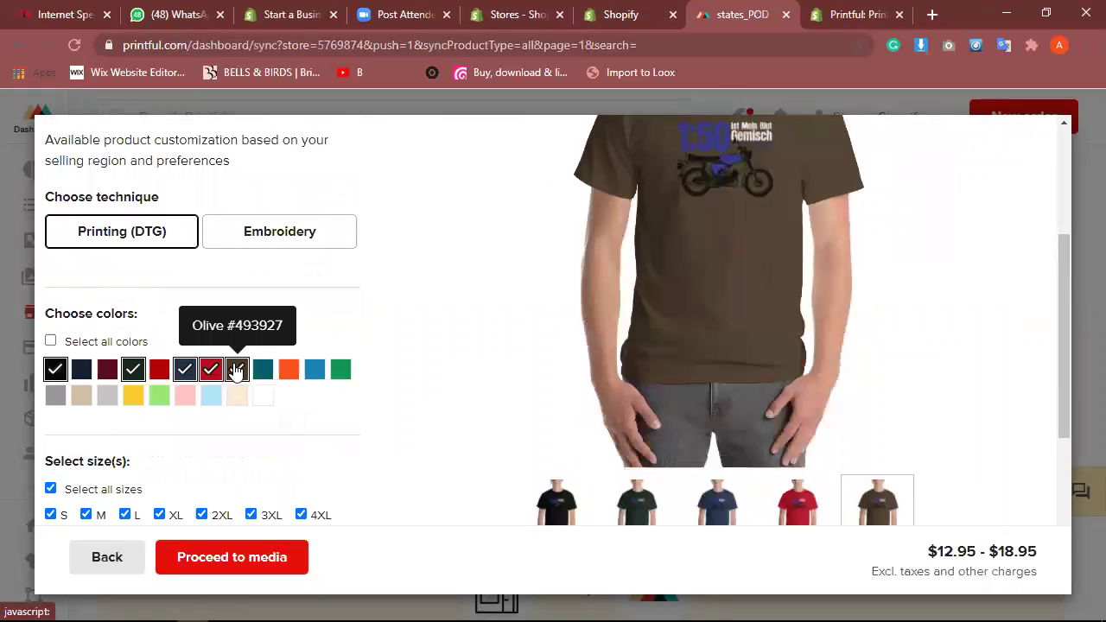
{"action": "left_click", "coordinate": [264, 369]}
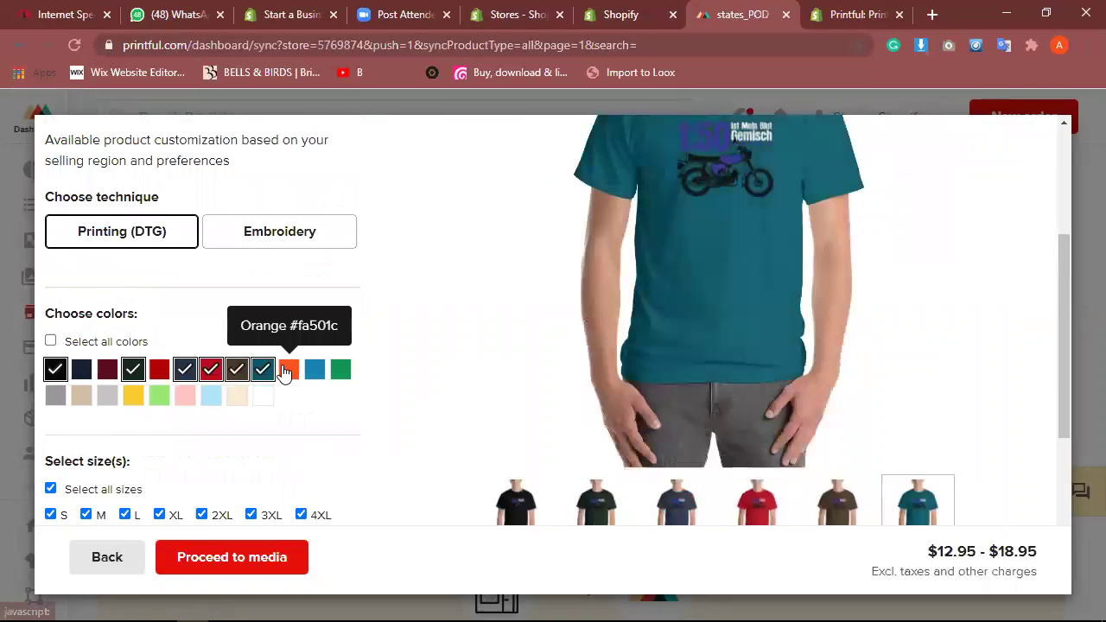
Step: Add Orange, Sapphire and Red to the selected shirt colors
{"action": "left_click", "coordinate": [285, 370]}
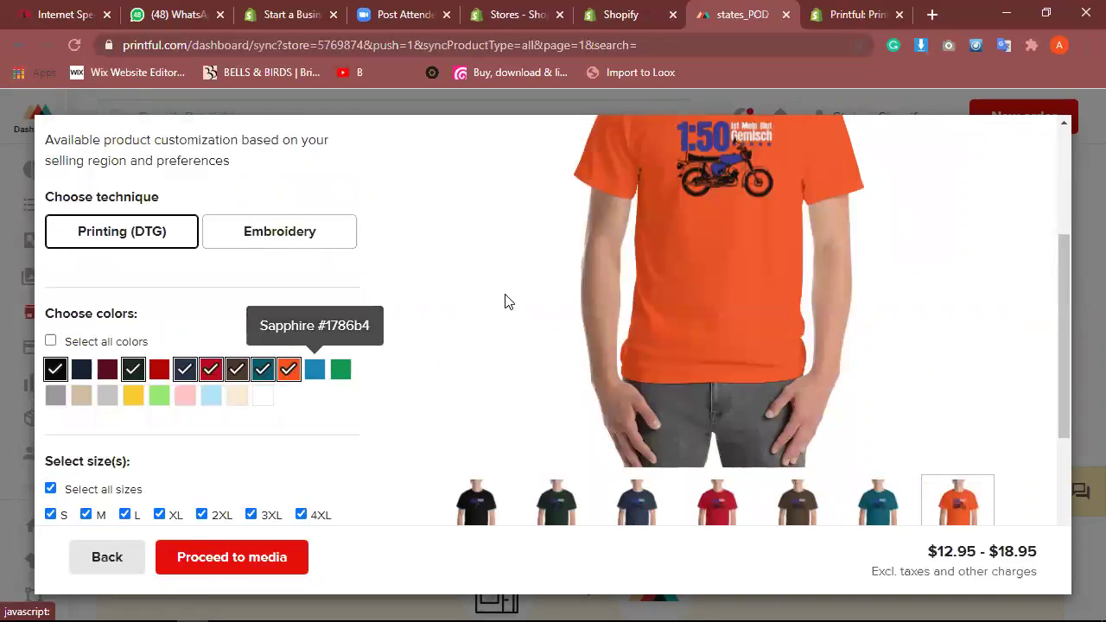
{"action": "scroll", "coordinate": [518, 314], "scroll_direction": "up", "scroll_amount": 3}
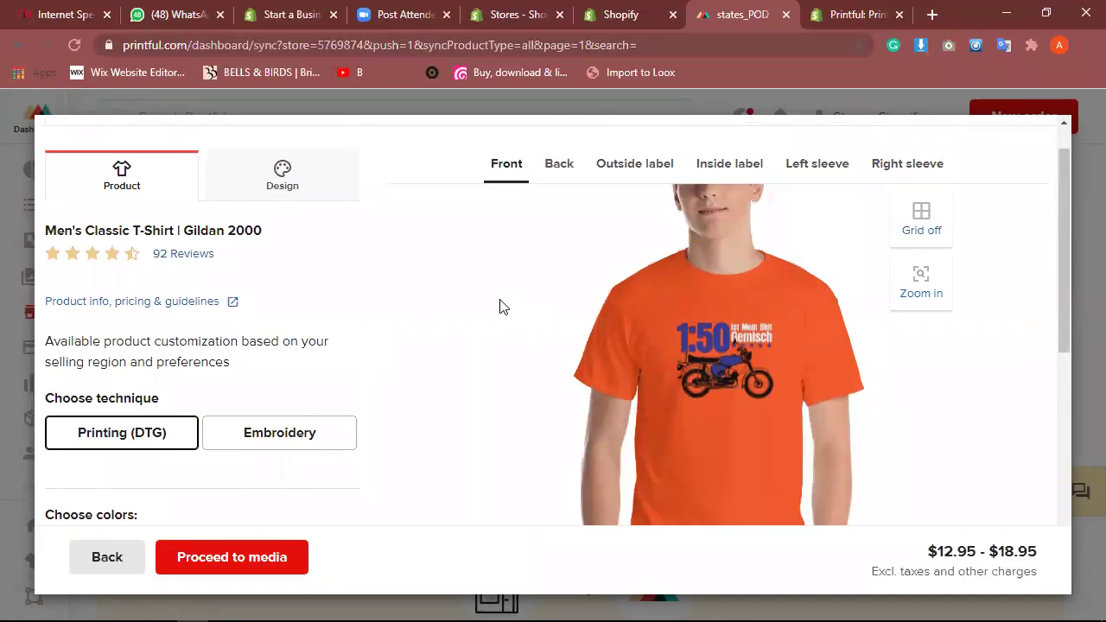
{"action": "scroll", "coordinate": [500, 307], "scroll_direction": "down", "scroll_amount": 4}
{"action": "left_click", "coordinate": [316, 263]}
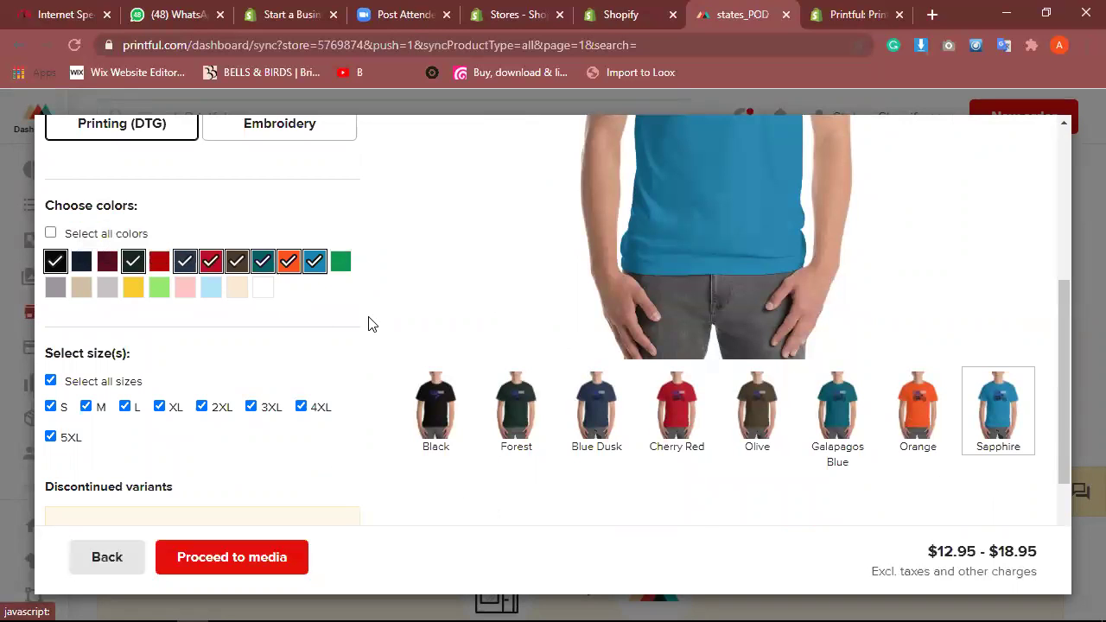
{"action": "scroll", "coordinate": [372, 324], "scroll_direction": "up", "scroll_amount": 3}
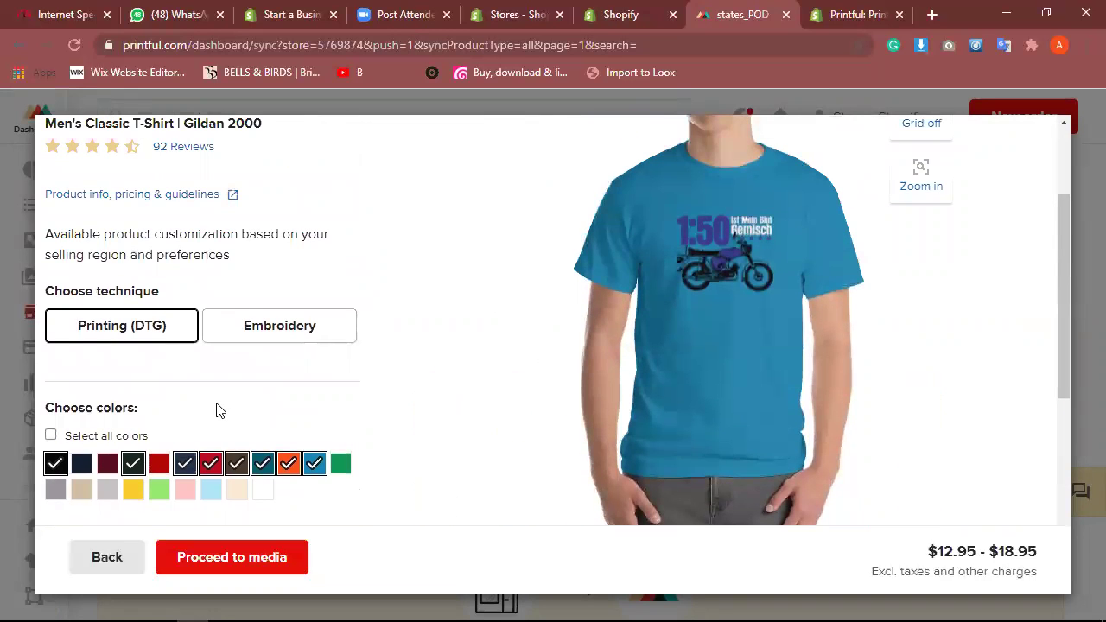
{"action": "scroll", "coordinate": [216, 410], "scroll_direction": "down", "scroll_amount": 2}
{"action": "left_click", "coordinate": [165, 317]}
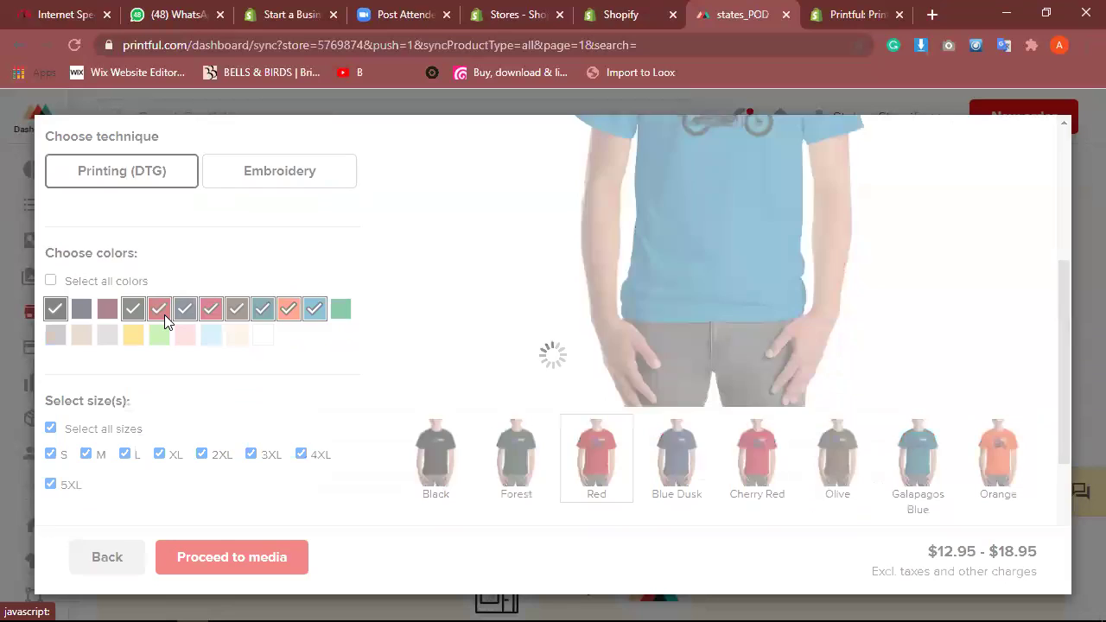
{"action": "scroll", "coordinate": [328, 341], "scroll_direction": "up", "scroll_amount": 3}
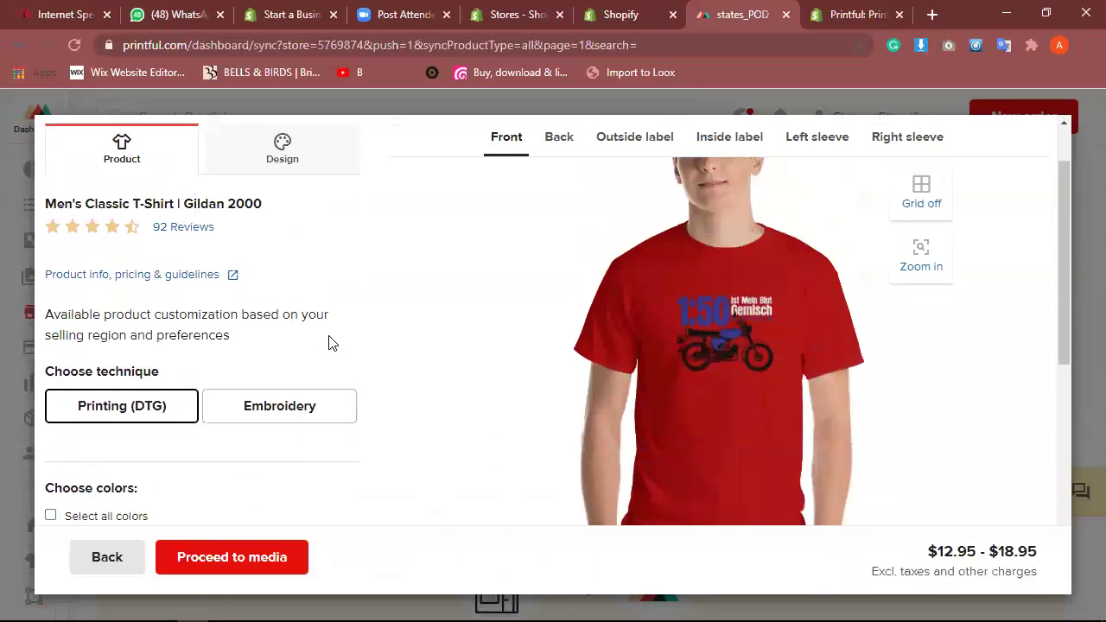
Step: Return to the design tools and remove the motorcycle design from the front of the shirt
{"action": "scroll", "coordinate": [328, 343], "scroll_direction": "down", "scroll_amount": 4}
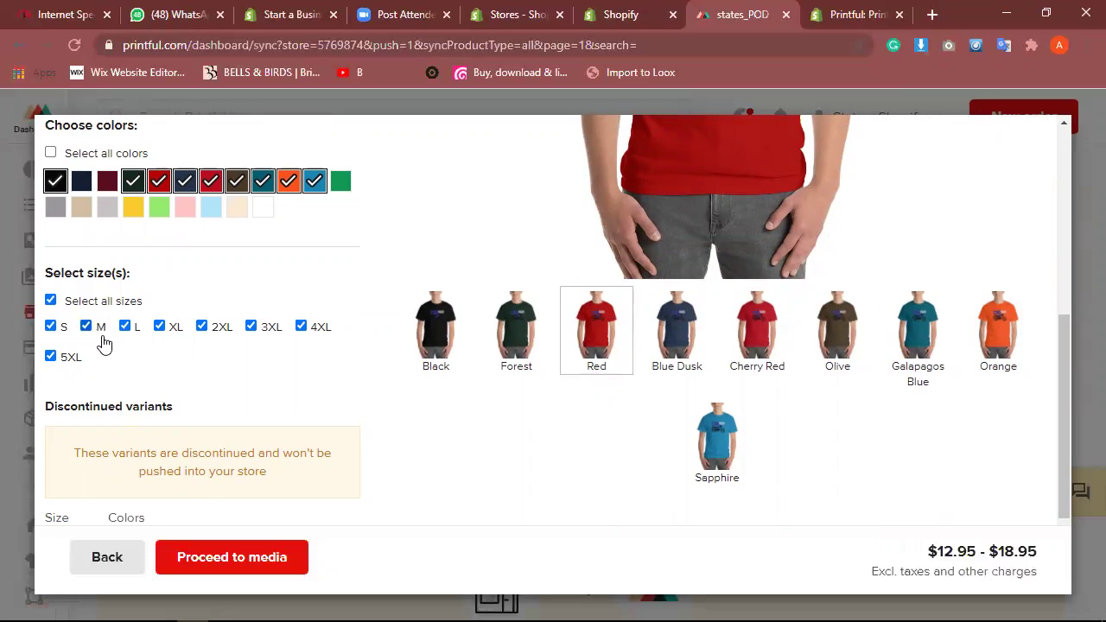
{"action": "scroll", "coordinate": [171, 397], "scroll_direction": "down", "scroll_amount": 2}
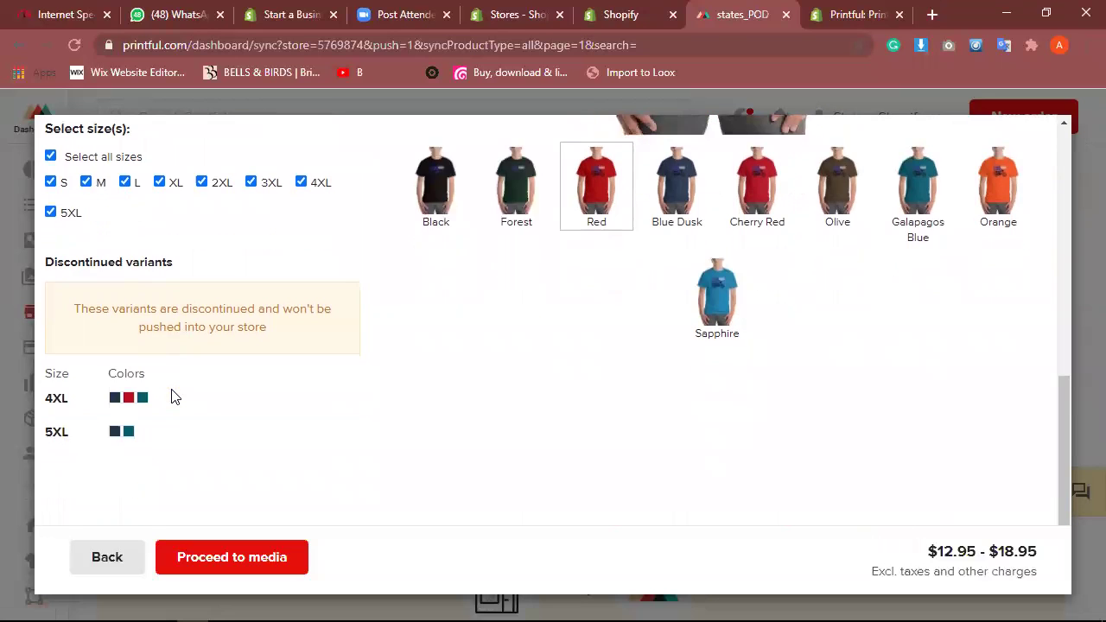
{"action": "scroll", "coordinate": [171, 397], "scroll_direction": "up", "scroll_amount": 5}
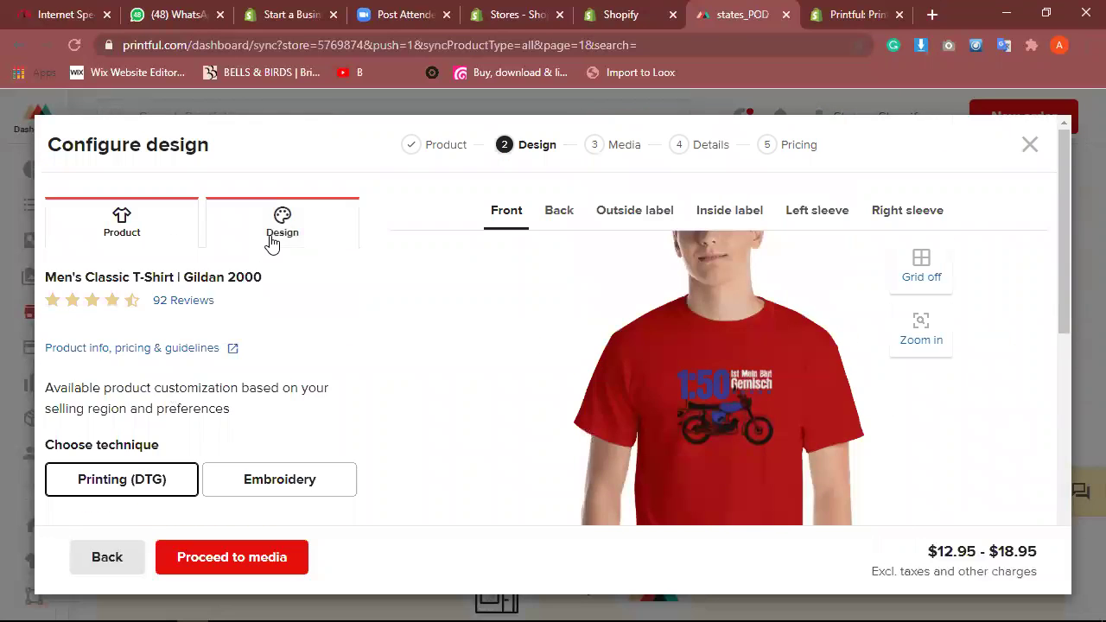
{"action": "left_click", "coordinate": [271, 243]}
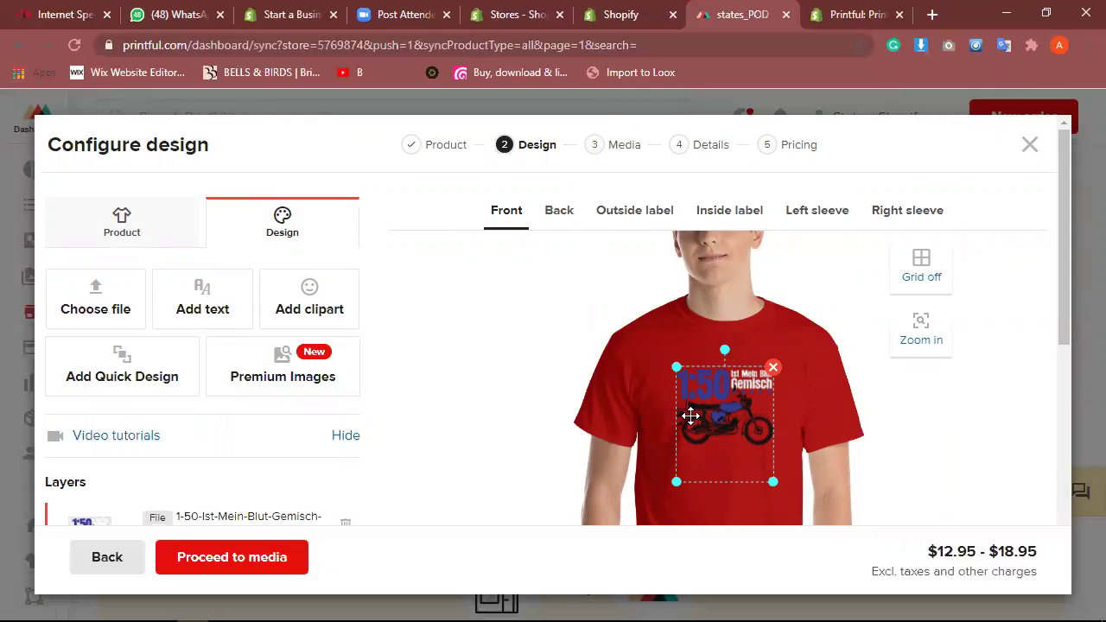
{"action": "left_click", "coordinate": [773, 368]}
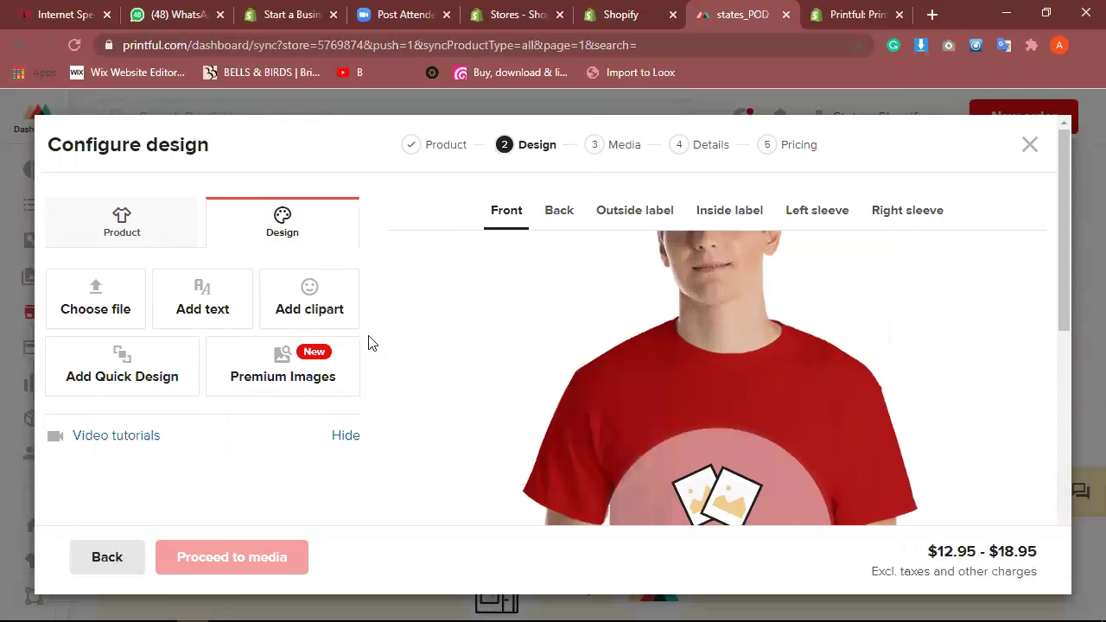
Step: Add a first name in capitals as a text layer on the shirt front and enlarge it across the chest
{"action": "left_click", "coordinate": [235, 303]}
{"action": "left_click", "coordinate": [185, 329]}
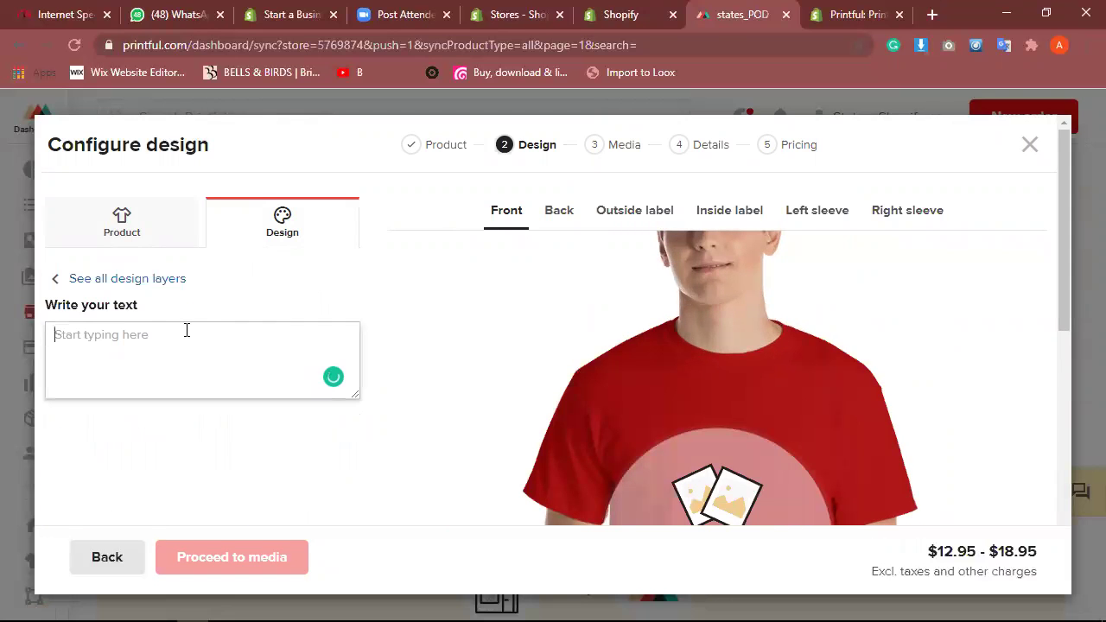
{"action": "type", "text": "ASAD"}
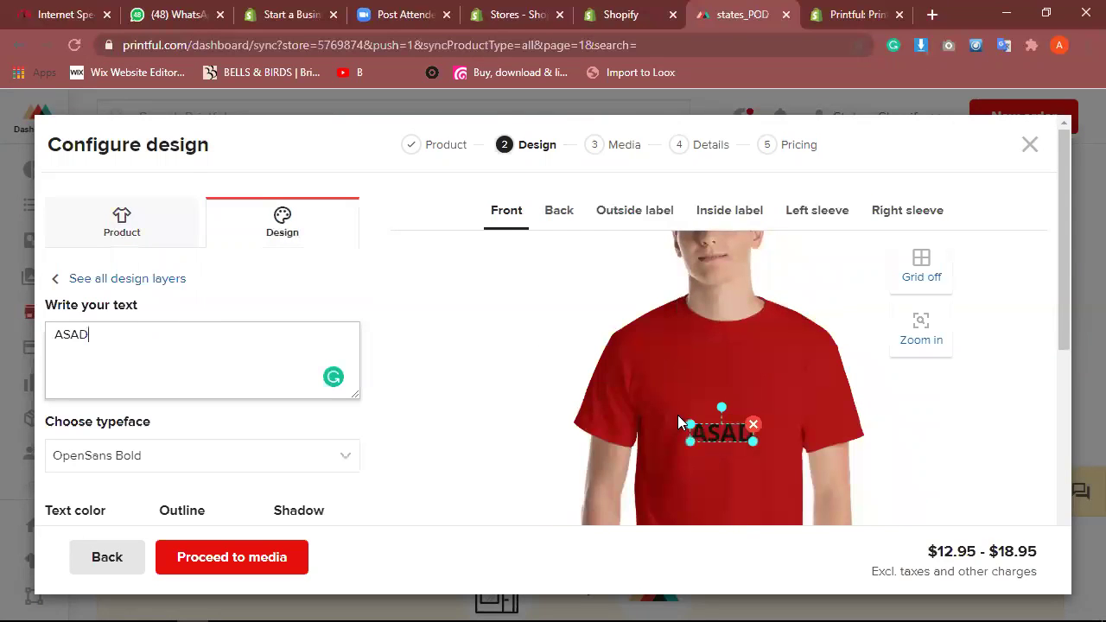
{"action": "left_click_drag", "start_coordinate": [696, 426], "coordinate": [666, 413]}
{"action": "left_click_drag", "start_coordinate": [746, 458], "coordinate": [763, 408]}
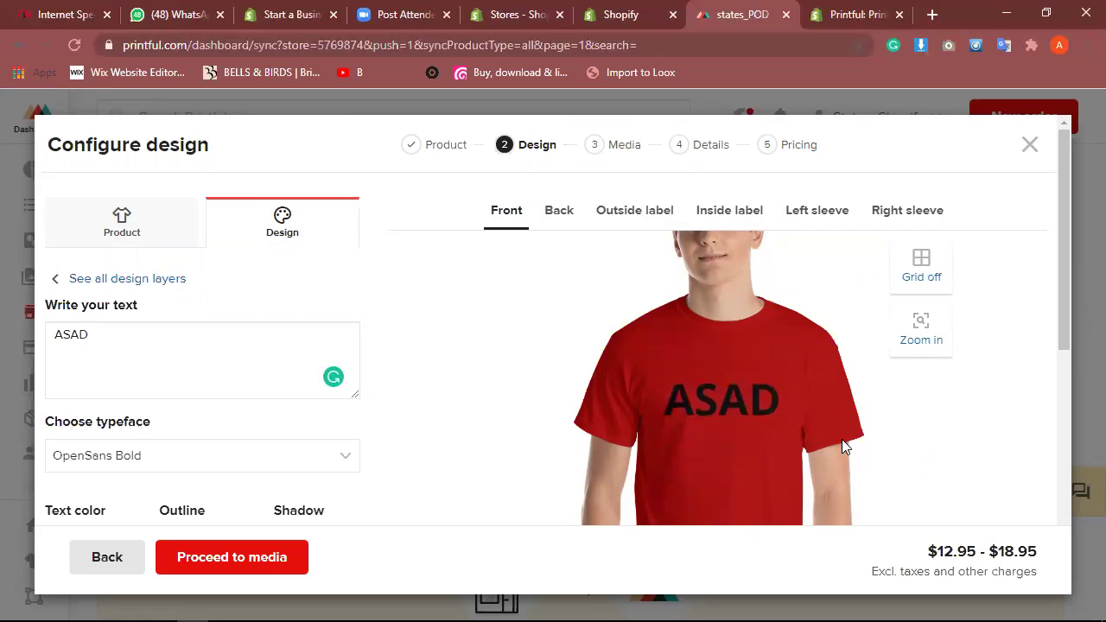
Step: Try Pink 6 as the text color and check it on the shirt preview
{"action": "left_click_drag", "start_coordinate": [1065, 299], "coordinate": [1057, 337]}
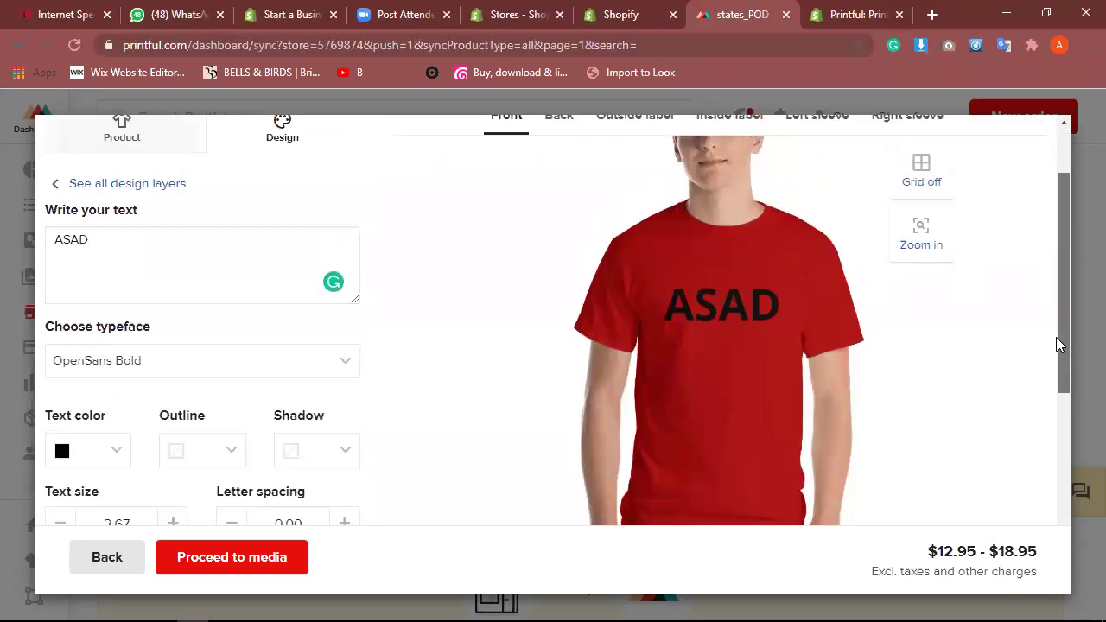
{"action": "left_click", "coordinate": [111, 452]}
{"action": "scroll", "coordinate": [221, 450], "scroll_direction": "down", "scroll_amount": 3}
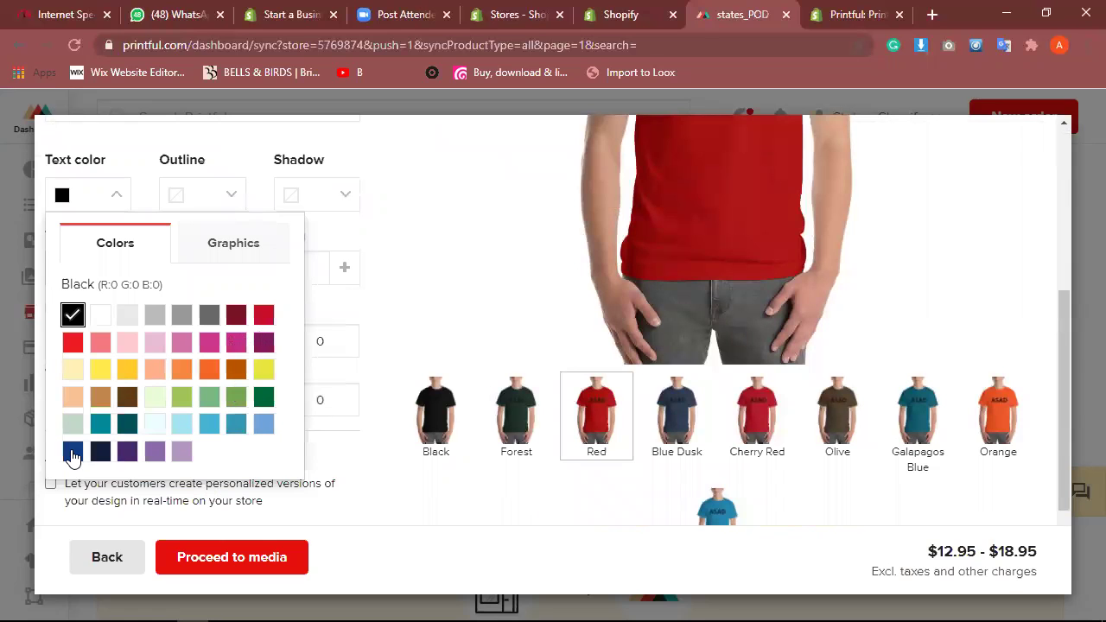
{"action": "left_click", "coordinate": [263, 346]}
{"action": "left_click", "coordinate": [459, 281]}
{"action": "scroll", "coordinate": [458, 281], "scroll_direction": "up", "scroll_amount": 1}
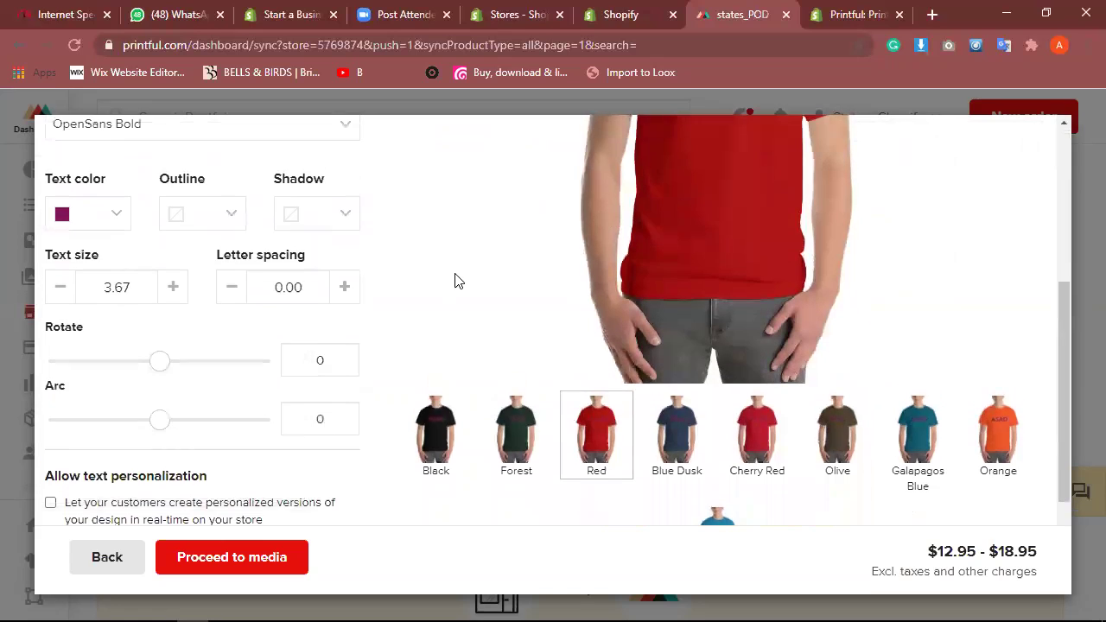
{"action": "scroll", "coordinate": [456, 282], "scroll_direction": "up", "scroll_amount": 3}
Step: Try Brown 1 as the text color, settle on white, and look at the graphic fill options
{"action": "left_click", "coordinate": [112, 378]}
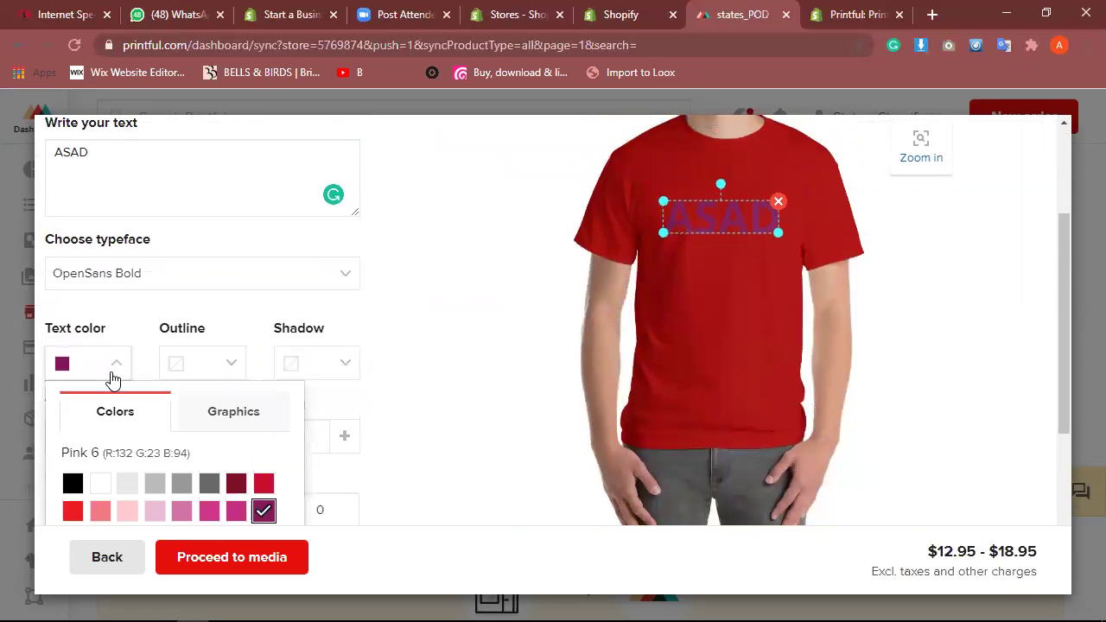
{"action": "scroll", "coordinate": [214, 454], "scroll_direction": "down", "scroll_amount": 1}
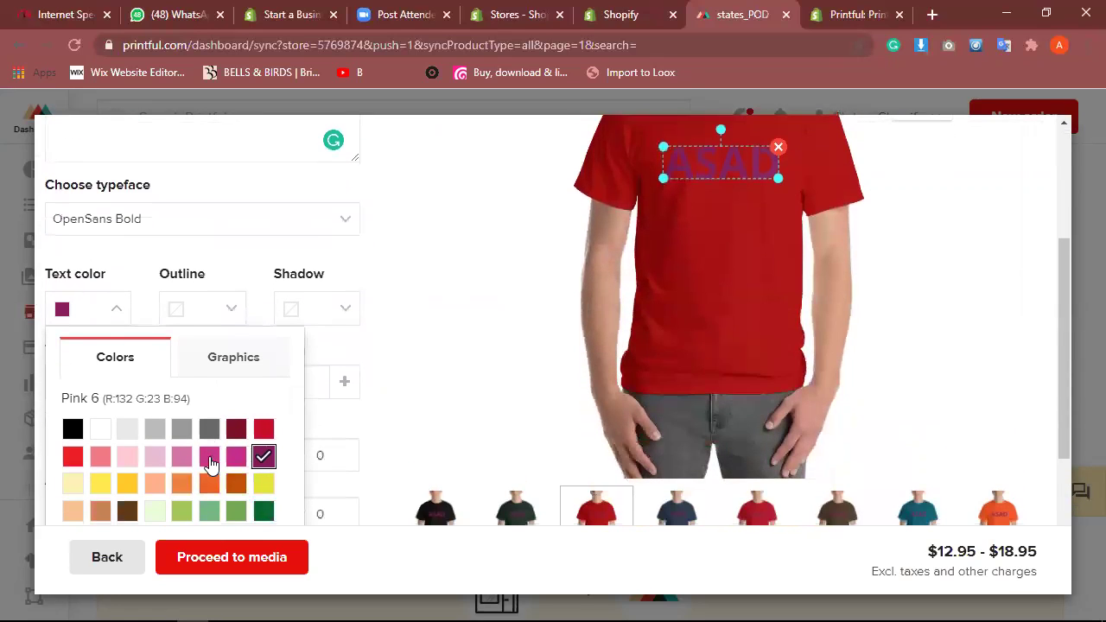
{"action": "left_click", "coordinate": [234, 487]}
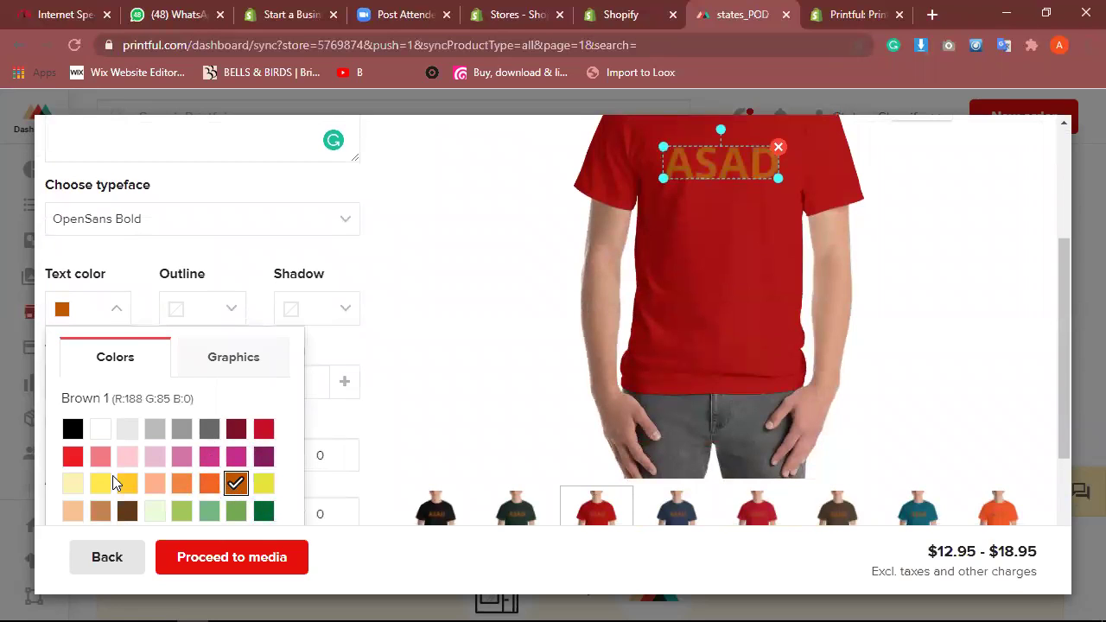
{"action": "left_click", "coordinate": [100, 429]}
{"action": "left_click", "coordinate": [233, 357]}
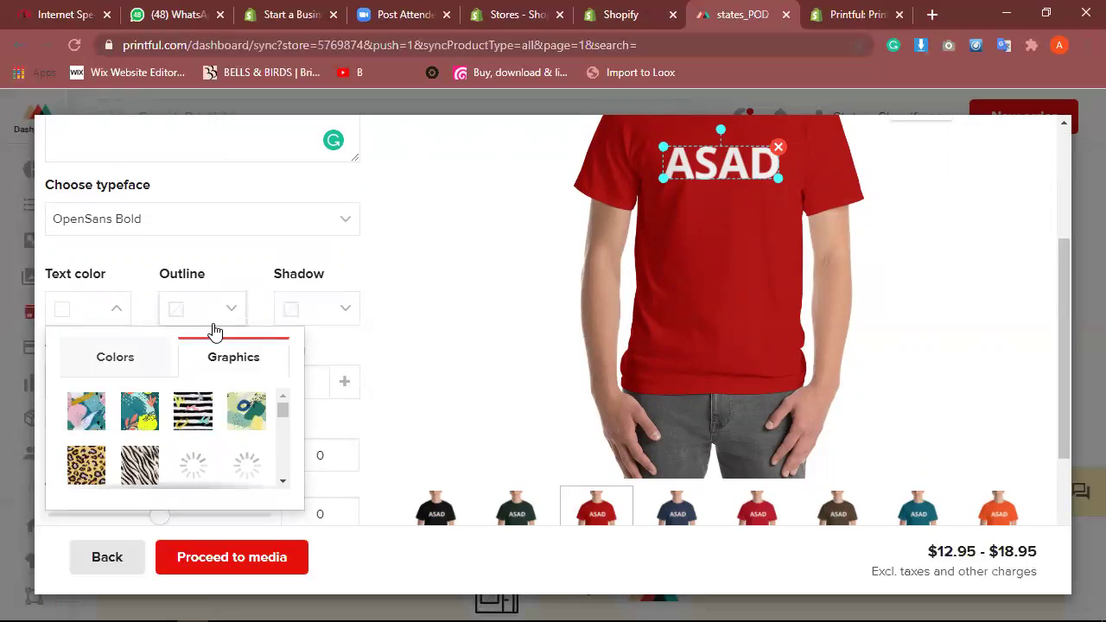
Step: Give the chest text a Pink (R:197 G:45 B:137) outline and a Grey 3 shadow
{"action": "left_click", "coordinate": [211, 320]}
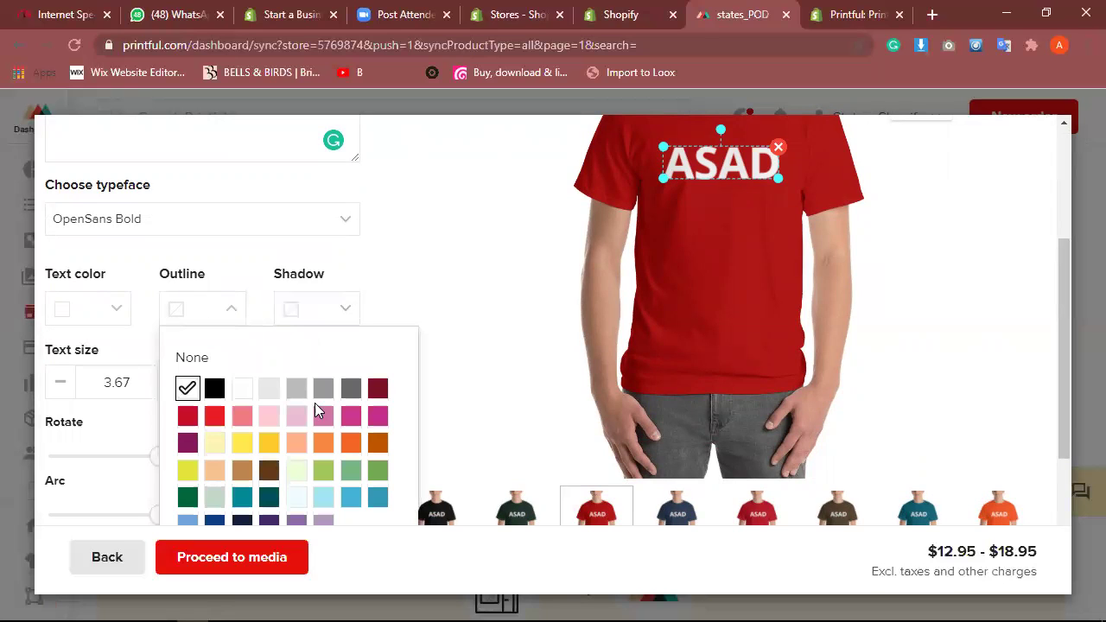
{"action": "left_click", "coordinate": [378, 417]}
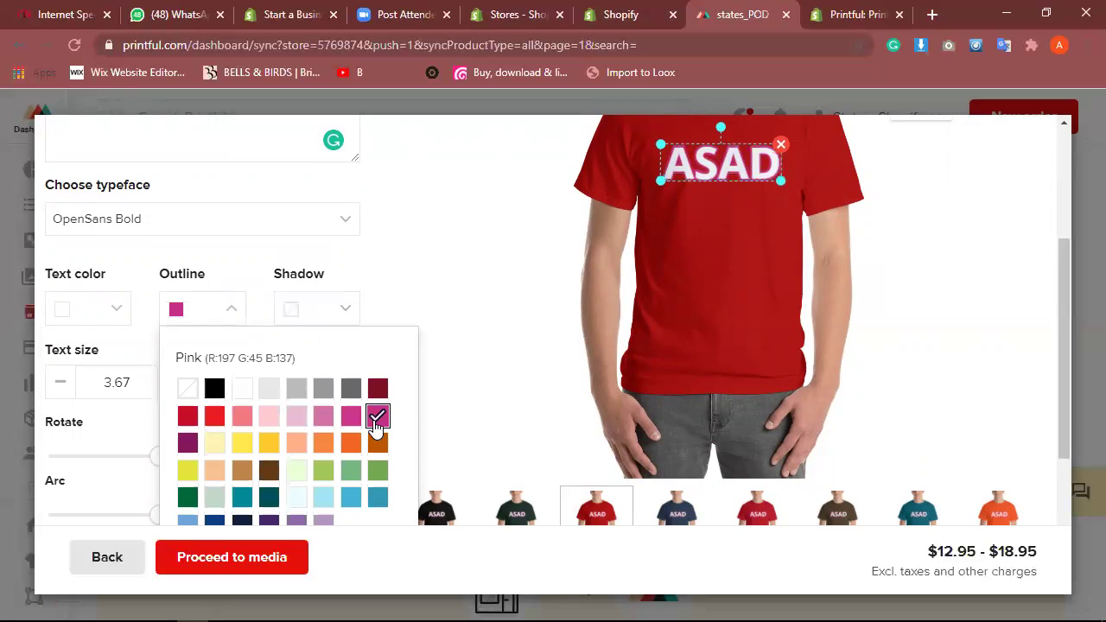
{"action": "left_click", "coordinate": [391, 295]}
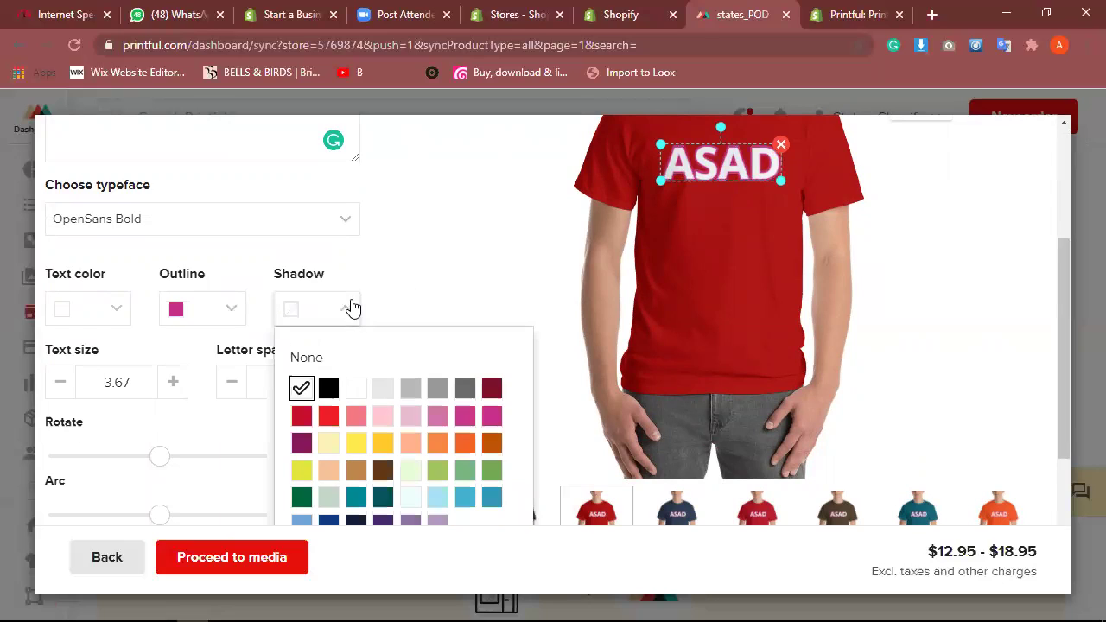
{"action": "left_click", "coordinate": [382, 391]}
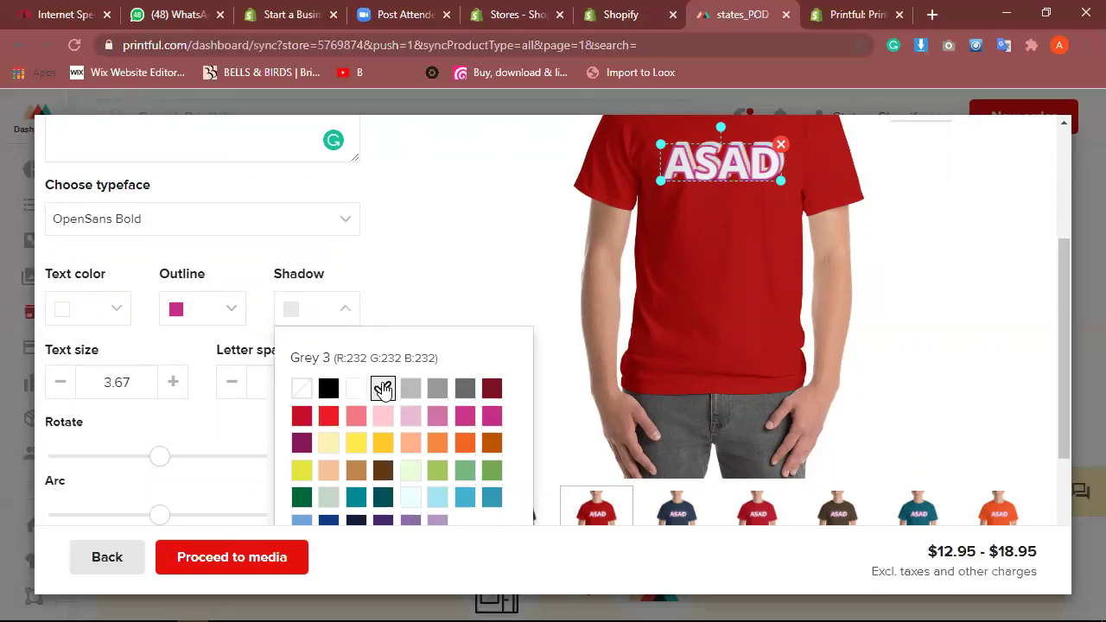
{"action": "left_click", "coordinate": [469, 322]}
{"action": "scroll", "coordinate": [649, 344], "scroll_direction": "up", "scroll_amount": 1}
{"action": "left_click", "coordinate": [650, 346]}
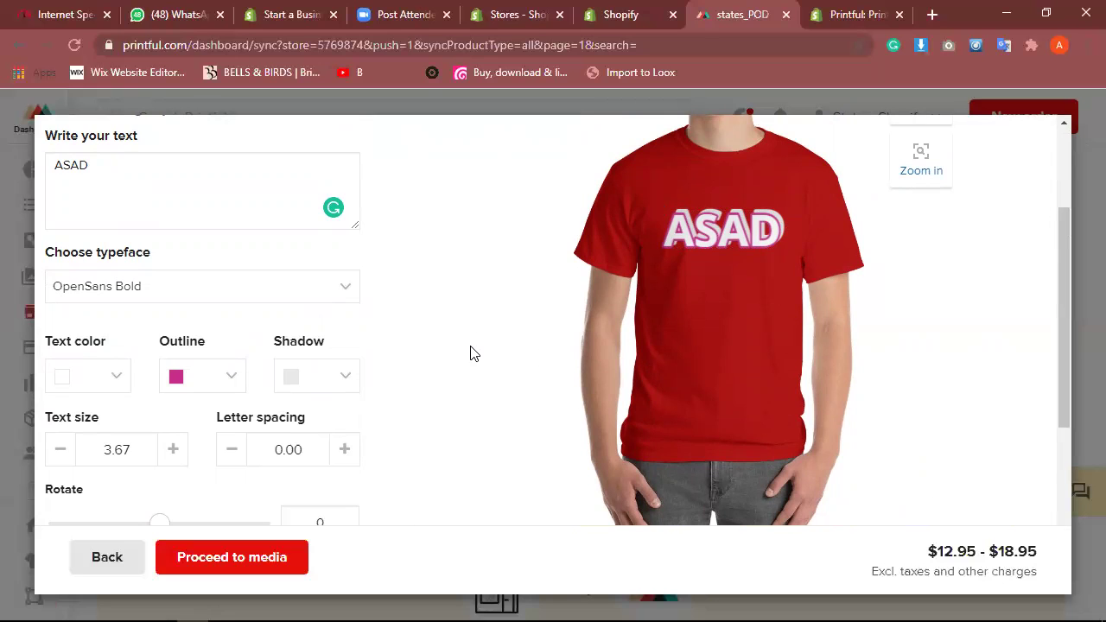
Step: Fine-tune the position of the name text on the chest
{"action": "left_click_drag", "start_coordinate": [1069, 320], "coordinate": [1061, 288]}
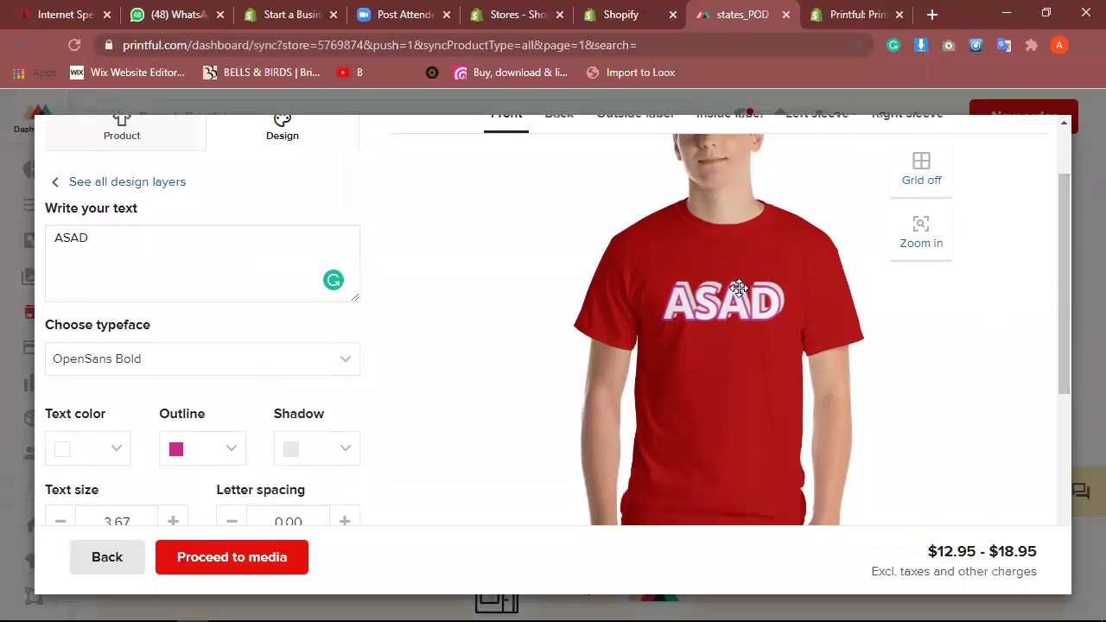
{"action": "left_click_drag", "start_coordinate": [741, 300], "coordinate": [740, 299]}
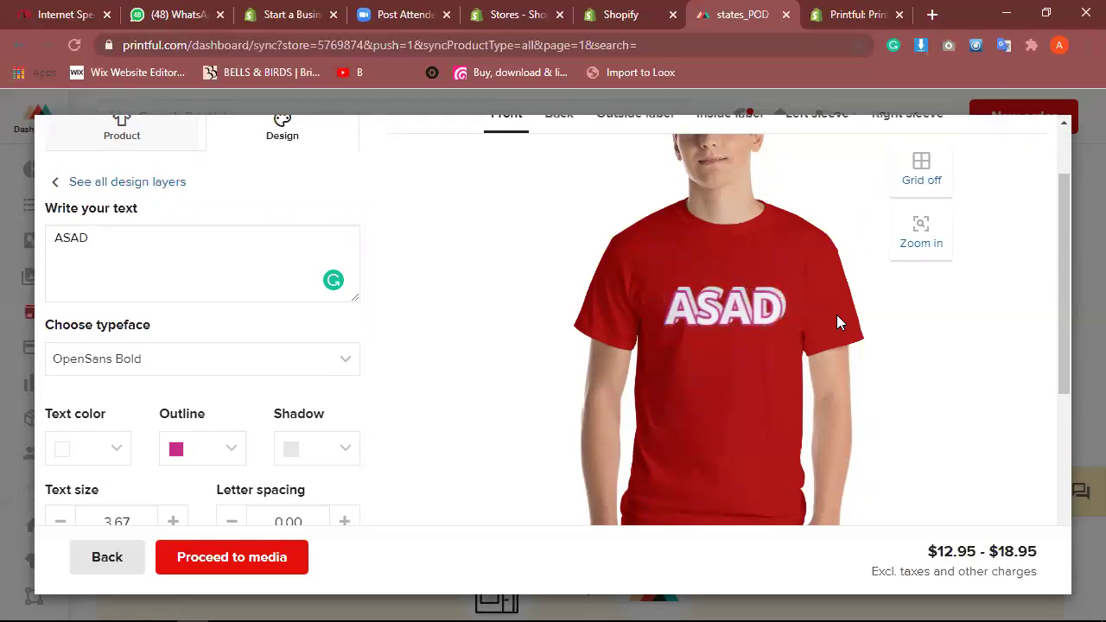
{"action": "left_click_drag", "start_coordinate": [716, 313], "coordinate": [715, 308]}
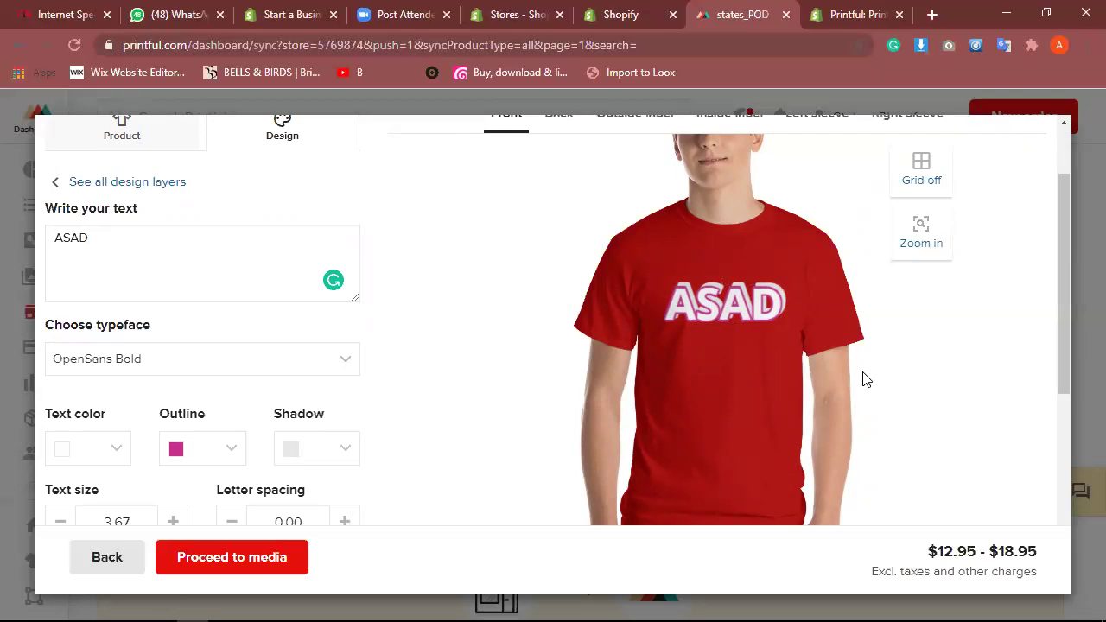
Step: Browse the basic clipart library and add the rainbow with clouds to the shirt front
{"action": "left_click_drag", "start_coordinate": [1068, 245], "coordinate": [1069, 149]}
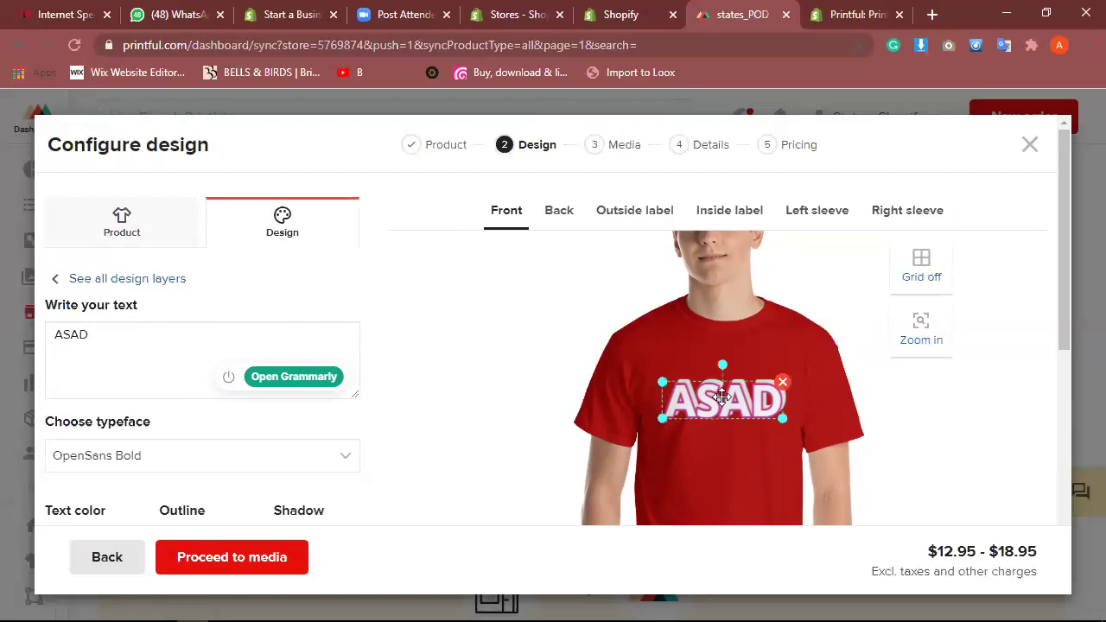
{"action": "left_click", "coordinate": [79, 279]}
{"action": "left_click", "coordinate": [294, 308]}
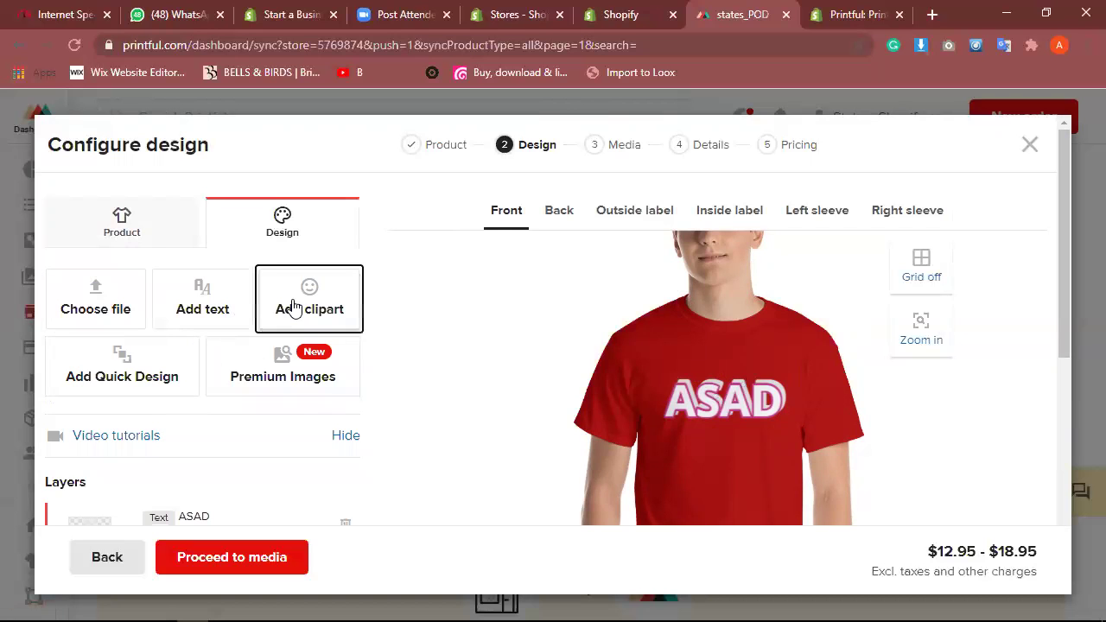
{"action": "left_click", "coordinate": [294, 308]}
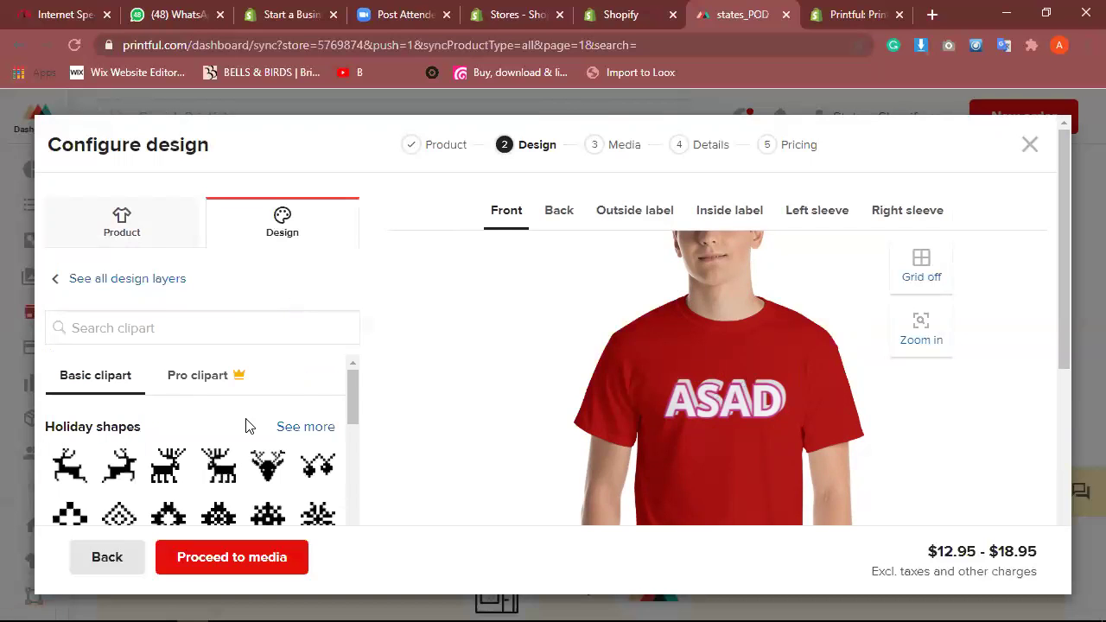
{"action": "scroll", "coordinate": [249, 425], "scroll_direction": "down", "scroll_amount": 1}
{"action": "scroll", "coordinate": [249, 424], "scroll_direction": "down", "scroll_amount": 2}
{"action": "scroll", "coordinate": [337, 416], "scroll_direction": "up", "scroll_amount": 2}
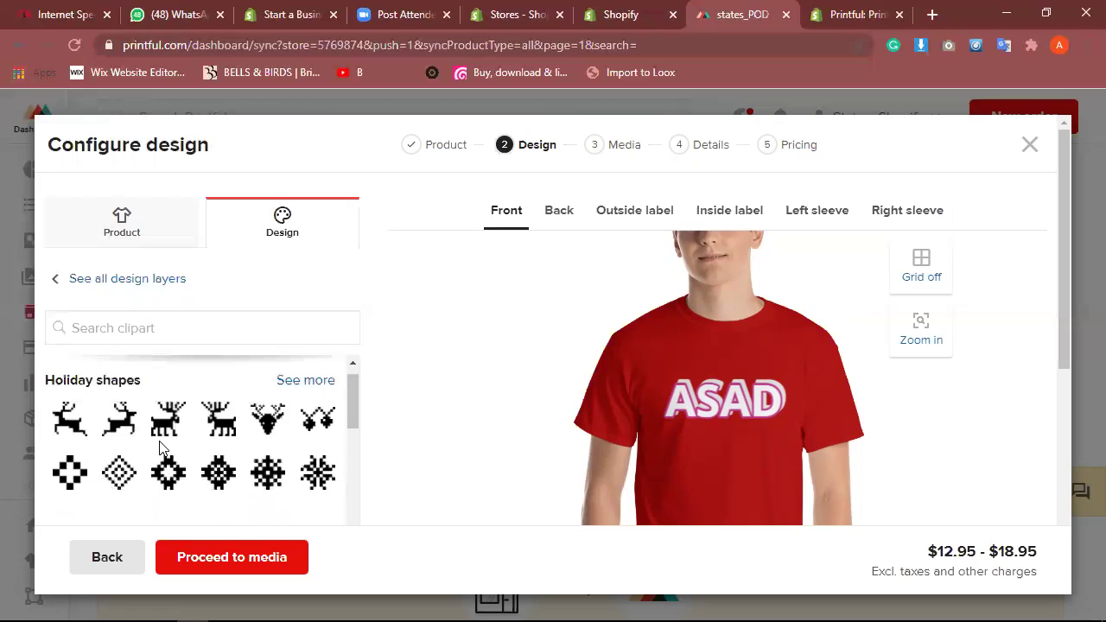
{"action": "left_click_drag", "start_coordinate": [349, 399], "coordinate": [345, 448]}
{"action": "scroll", "coordinate": [152, 474], "scroll_direction": "down", "scroll_amount": 1}
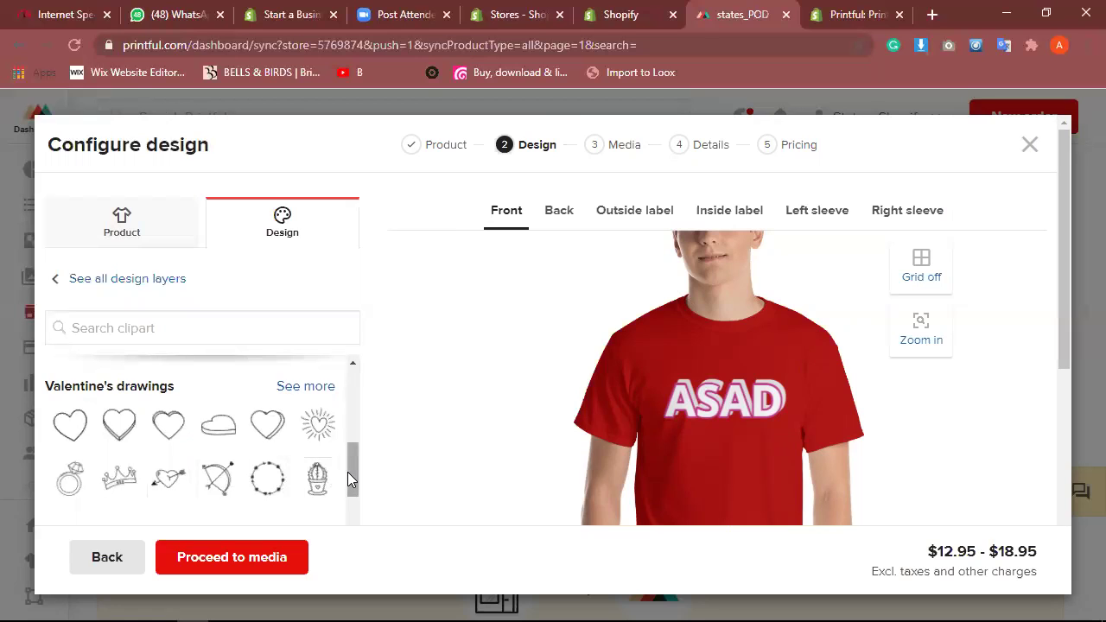
{"action": "left_click_drag", "start_coordinate": [348, 472], "coordinate": [347, 491]}
{"action": "scroll", "coordinate": [346, 489], "scroll_direction": "down", "scroll_amount": 3}
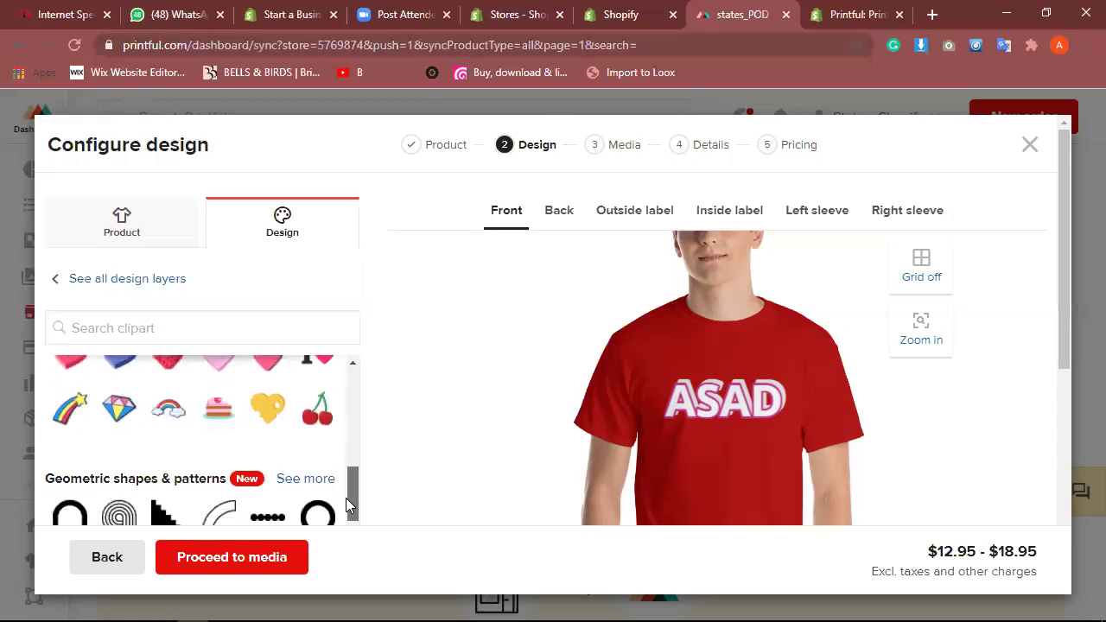
{"action": "scroll", "coordinate": [344, 495], "scroll_direction": "up", "scroll_amount": 1}
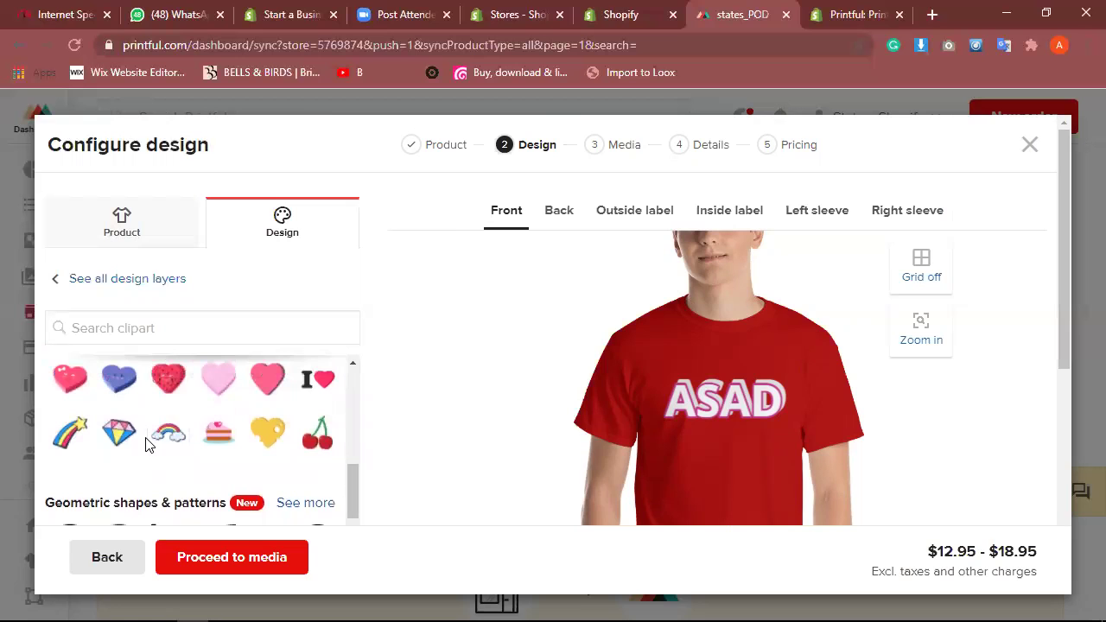
{"action": "left_click", "coordinate": [161, 446]}
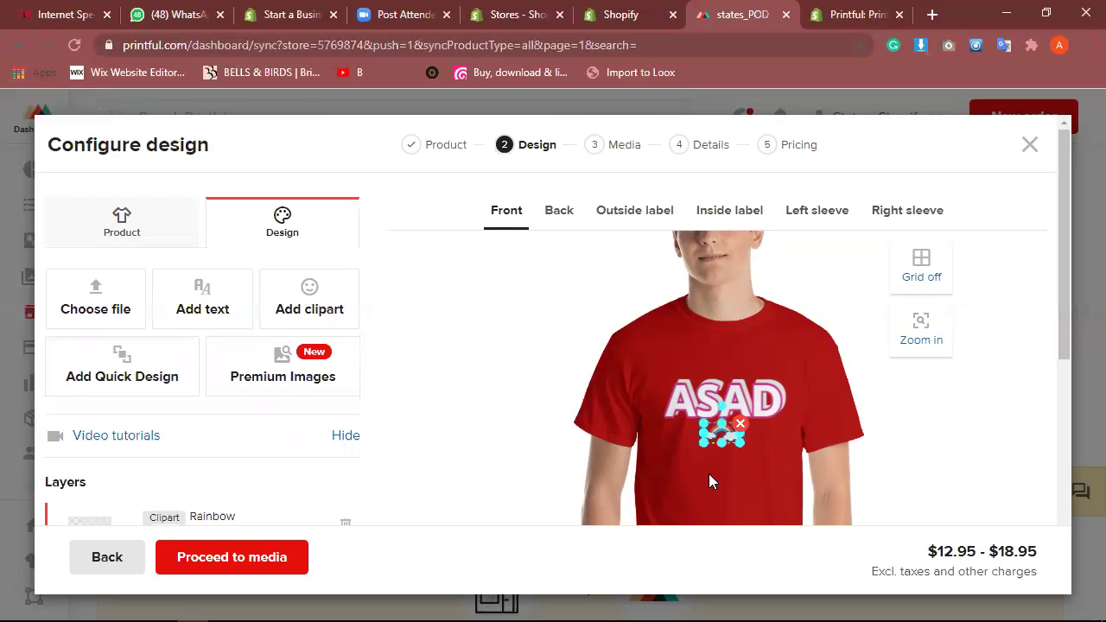
Step: Enlarge the rainbow clipart to about 8.64 wide by 4.65 high and place it below the name text
{"action": "left_click_drag", "start_coordinate": [739, 442], "coordinate": [760, 474]}
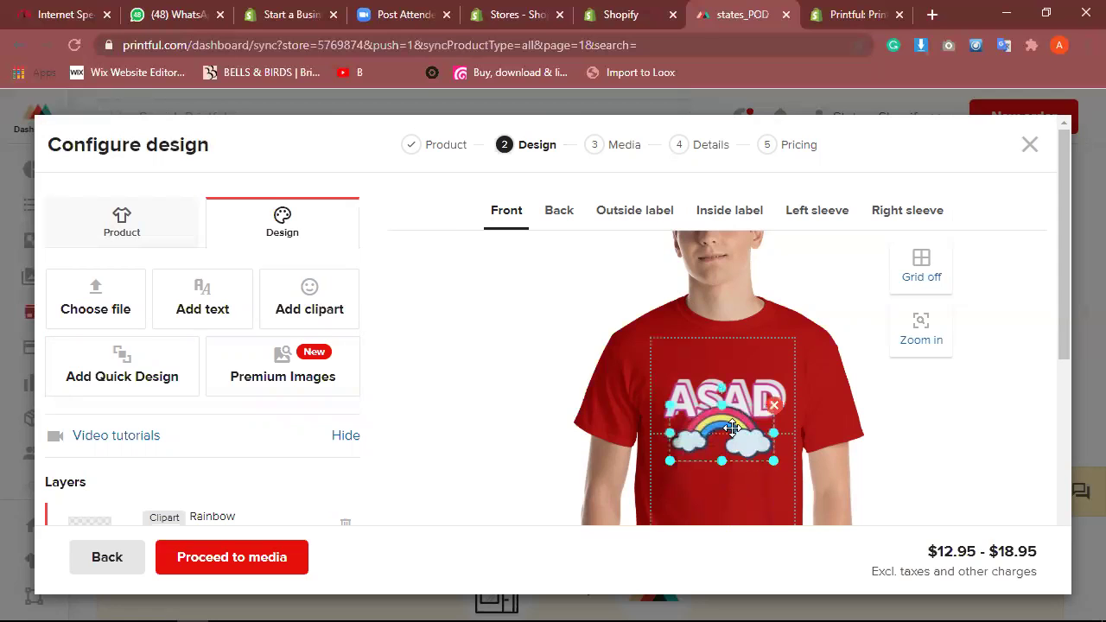
{"action": "left_click", "coordinate": [873, 427]}
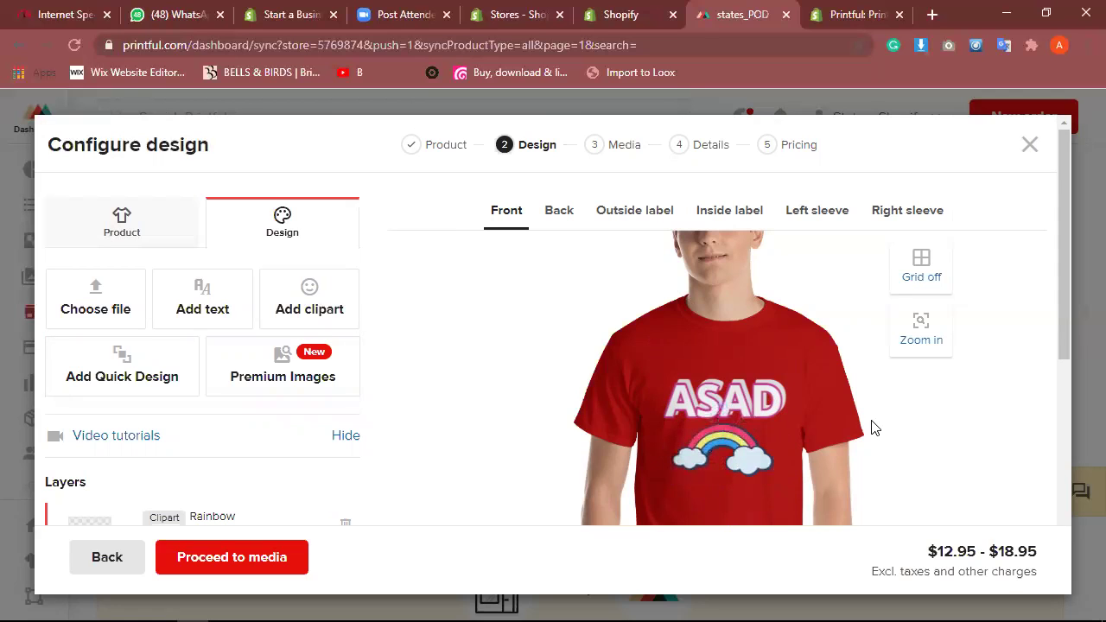
{"action": "left_click_drag", "start_coordinate": [1063, 327], "coordinate": [1063, 346]}
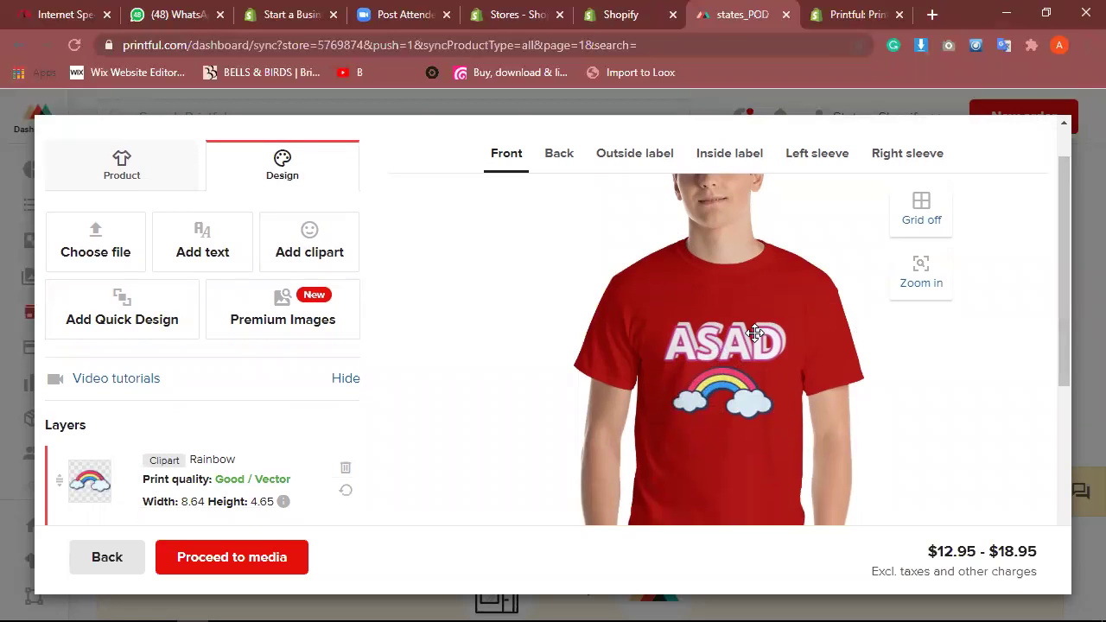
Step: Rearrange the chest design so the rainbow sits centered directly above the name text
{"action": "left_click_drag", "start_coordinate": [755, 407], "coordinate": [762, 325]}
{"action": "mouse_move", "coordinate": [726, 370]}
{"action": "left_mouse_down"}
{"action": "mouse_move", "coordinate": [728, 381]}
{"action": "mouse_move", "coordinate": [729, 367]}
{"action": "left_mouse_up"}
{"action": "left_click_drag", "start_coordinate": [758, 317], "coordinate": [757, 332]}
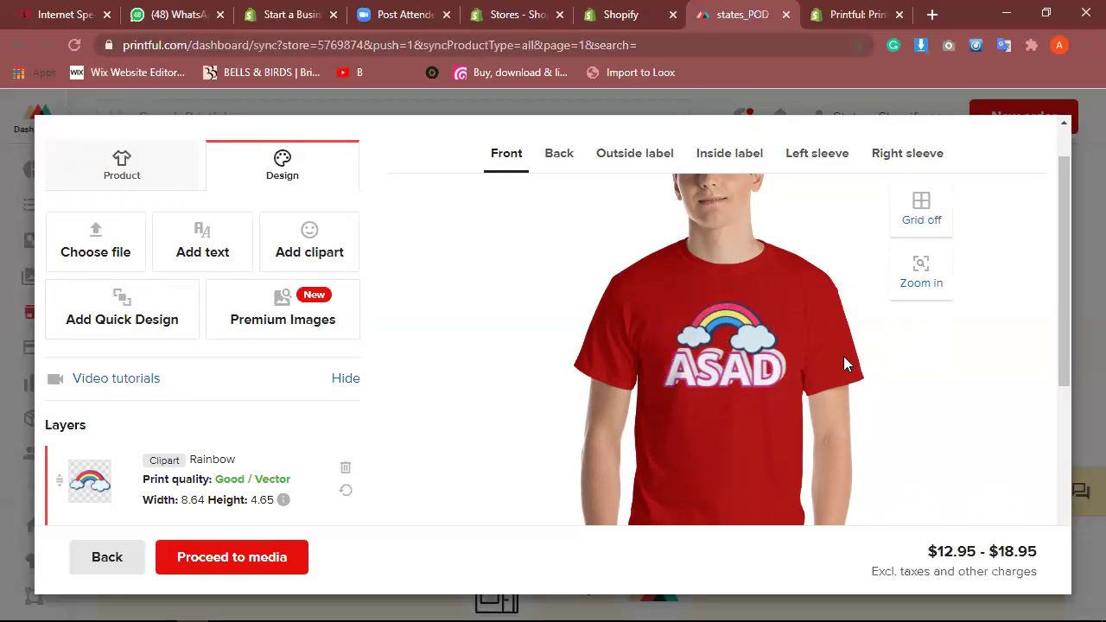
{"action": "left_click_drag", "start_coordinate": [752, 324], "coordinate": [747, 323]}
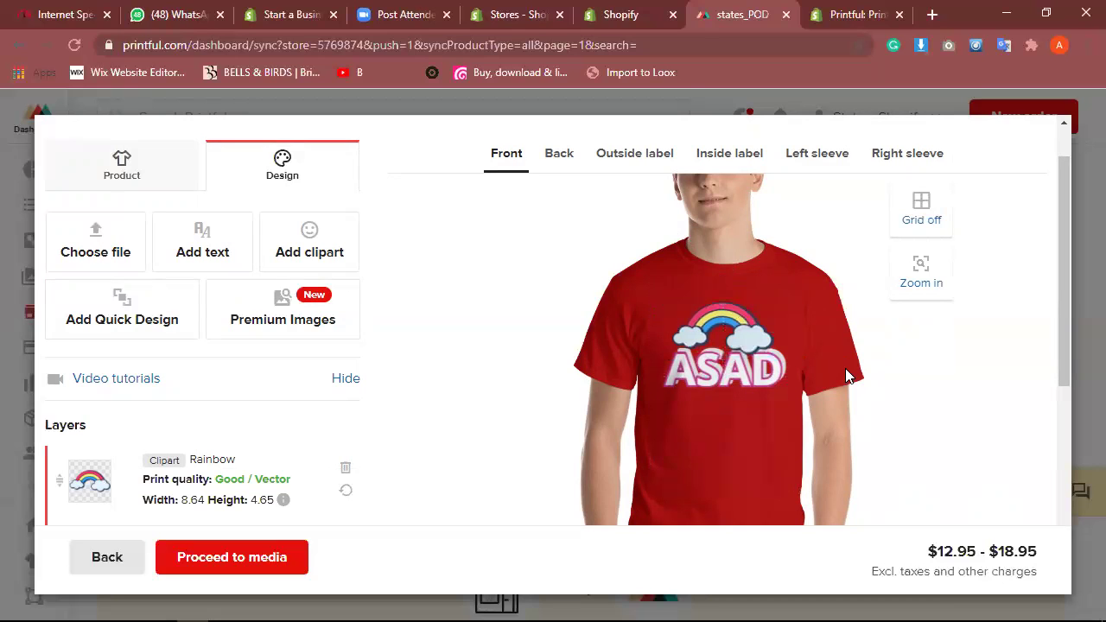
{"action": "left_click_drag", "start_coordinate": [762, 382], "coordinate": [764, 389]}
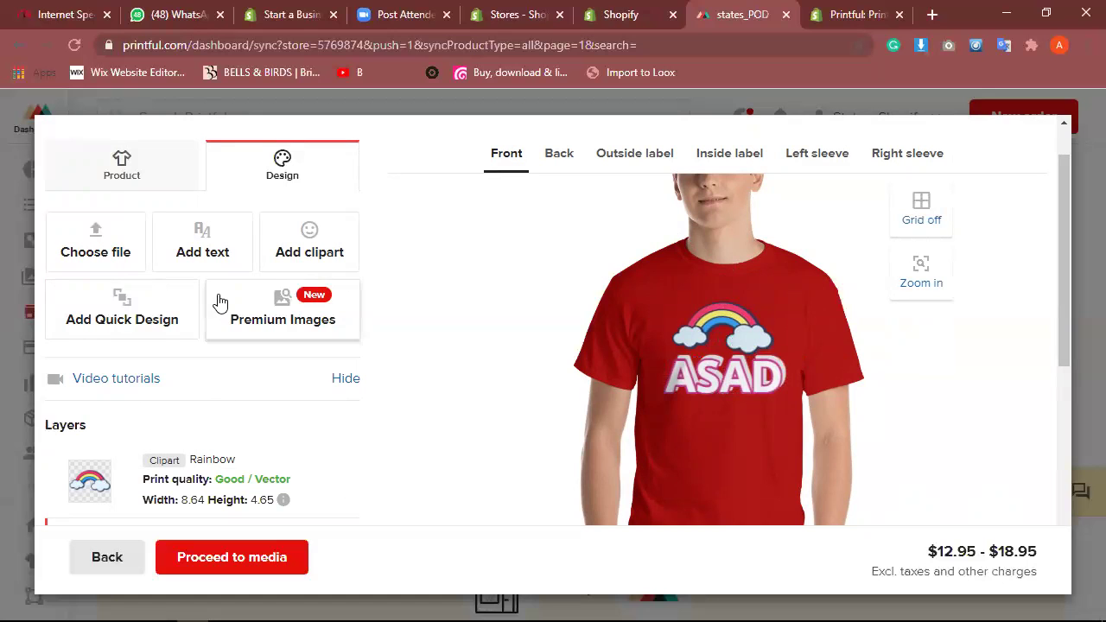
Step: Check the finished design on the shirt color variants and proceed to the media stage
{"action": "mouse_move", "coordinate": [1061, 298]}
{"action": "left_mouse_down"}
{"action": "mouse_move", "coordinate": [1063, 370]}
{"action": "mouse_move", "coordinate": [1058, 273]}
{"action": "mouse_move", "coordinate": [1045, 350]}
{"action": "mouse_move", "coordinate": [1048, 299]}
{"action": "left_mouse_up"}
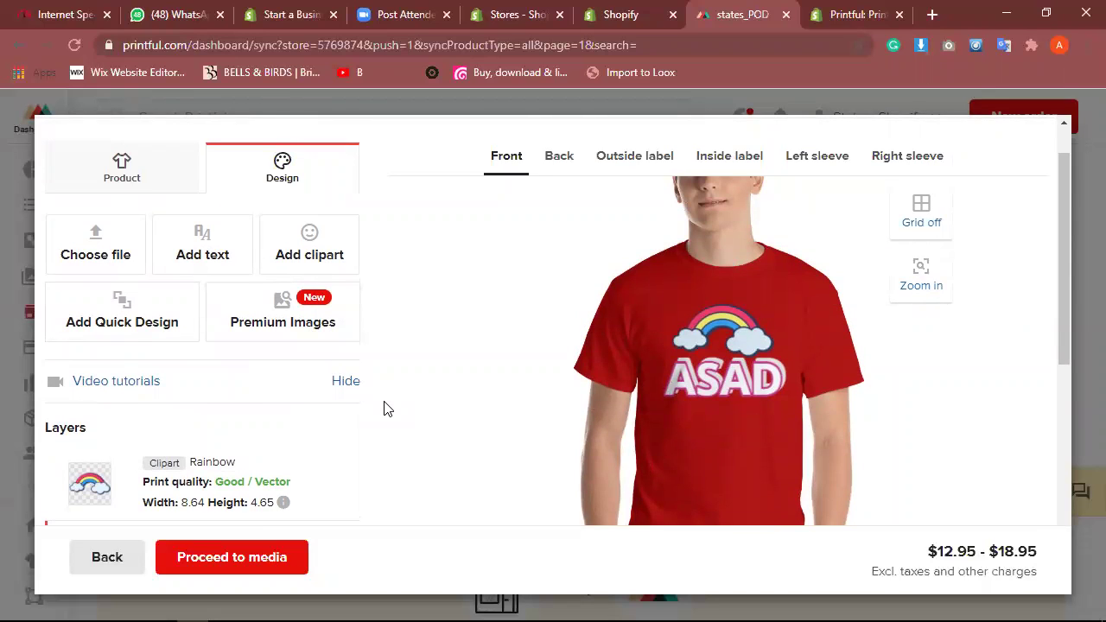
{"action": "left_click_drag", "start_coordinate": [1069, 263], "coordinate": [1068, 240]}
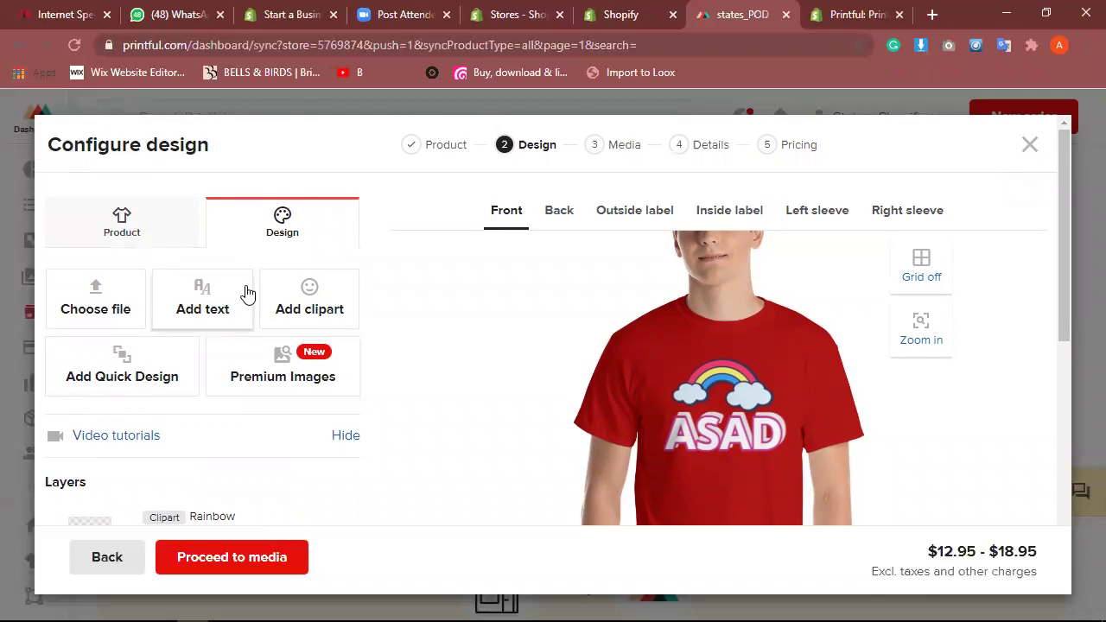
{"action": "scroll", "coordinate": [229, 395], "scroll_direction": "down", "scroll_amount": 5}
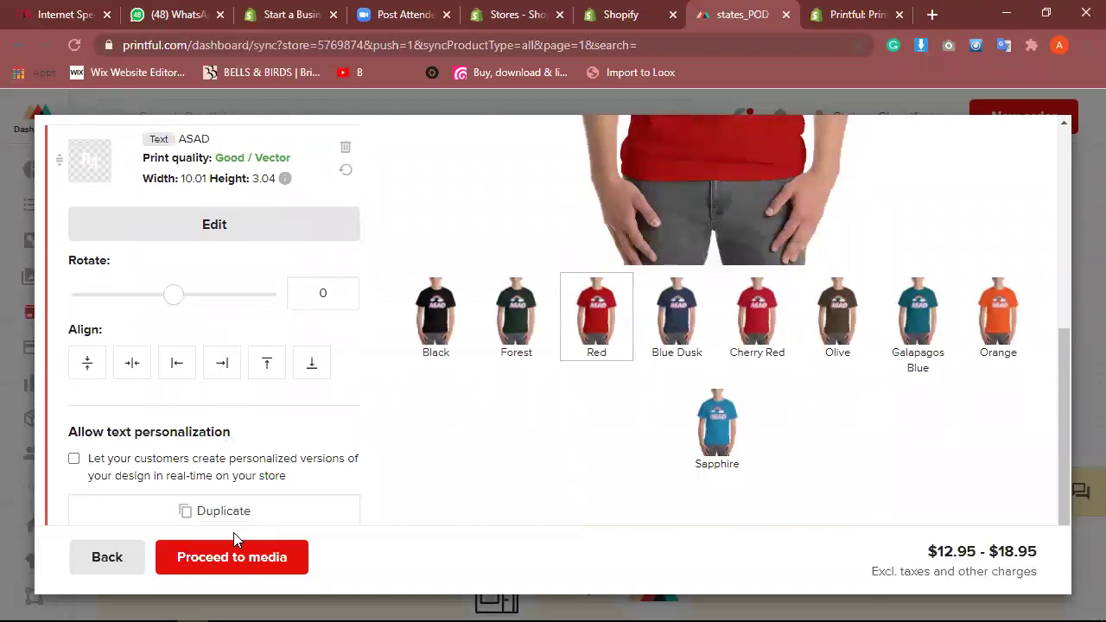
{"action": "left_click", "coordinate": [253, 559]}
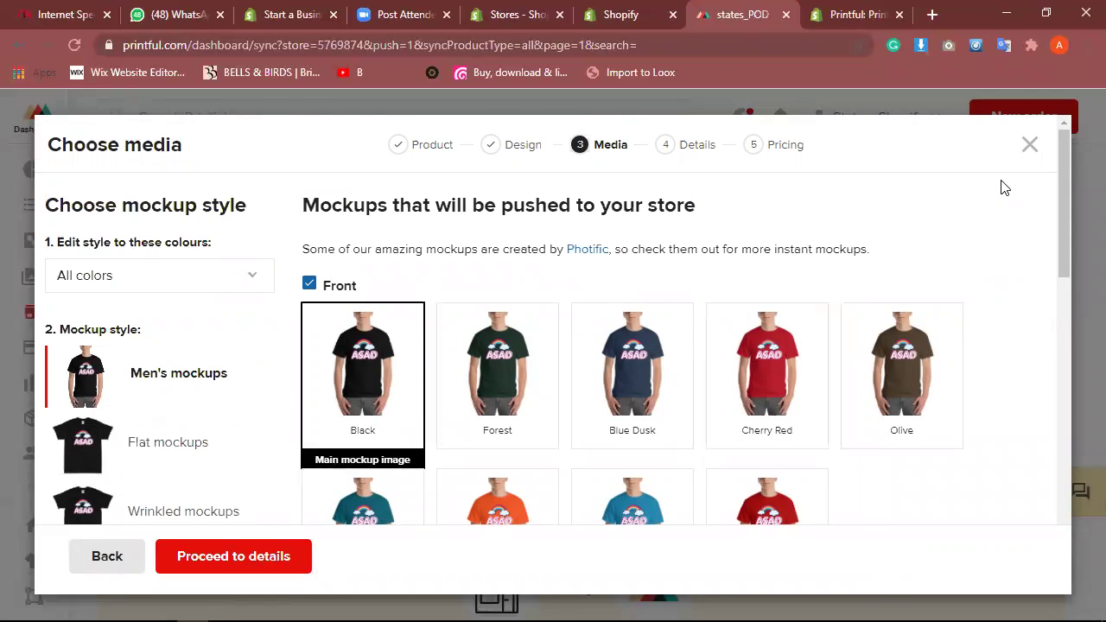
Step: Compare the Christmas, Men's 2, Wrinkled and Flat mockup styles, then return to Men's mockups and pick the Cherry Red front mockup
{"action": "left_click_drag", "start_coordinate": [1063, 180], "coordinate": [1070, 220]}
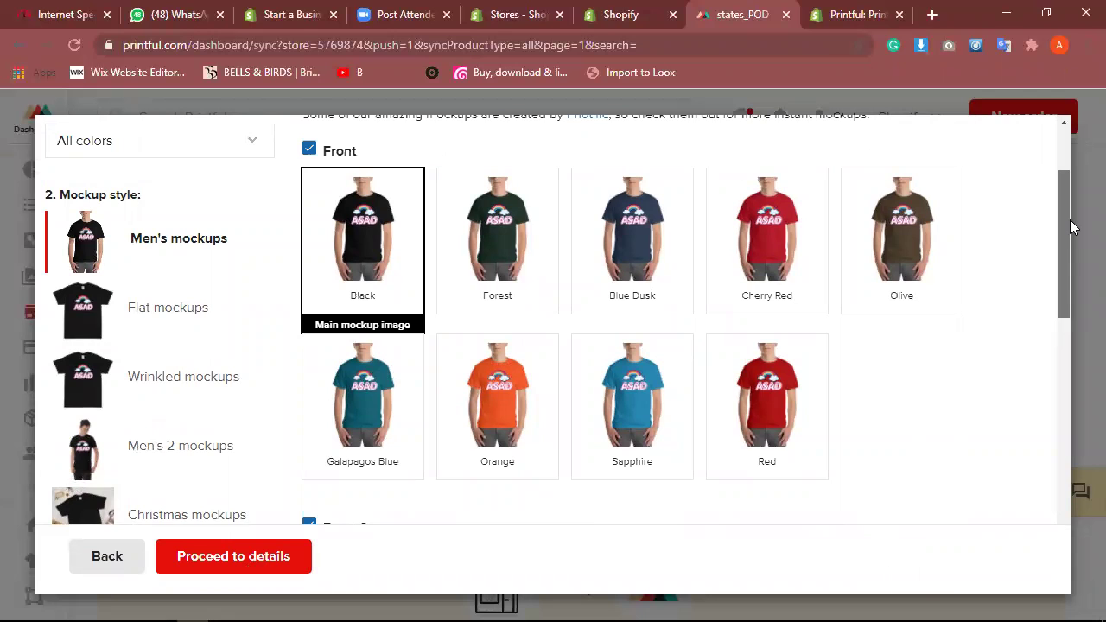
{"action": "scroll", "coordinate": [1072, 226], "scroll_direction": "down", "scroll_amount": 1}
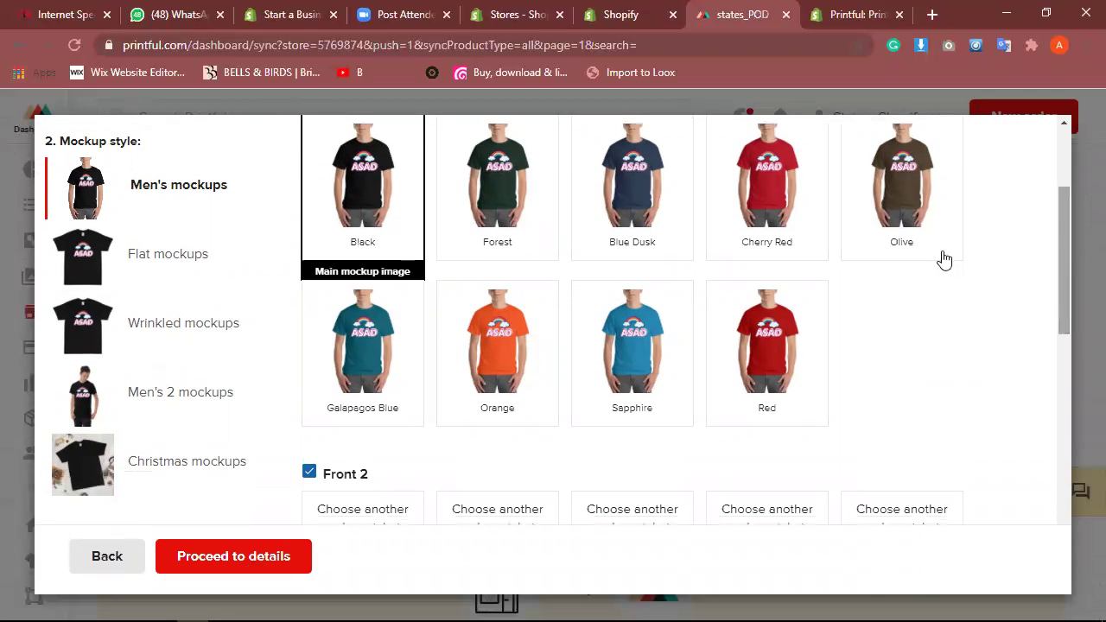
{"action": "scroll", "coordinate": [133, 358], "scroll_direction": "down", "scroll_amount": 4}
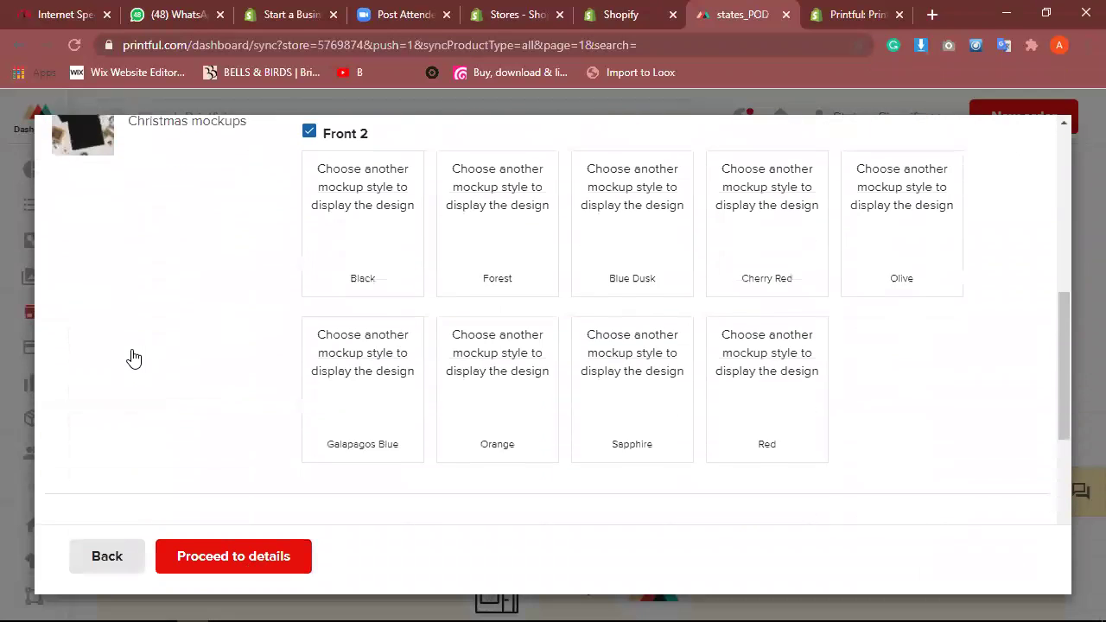
{"action": "scroll", "coordinate": [133, 358], "scroll_direction": "up", "scroll_amount": 3}
{"action": "scroll", "coordinate": [133, 358], "scroll_direction": "up", "scroll_amount": 2}
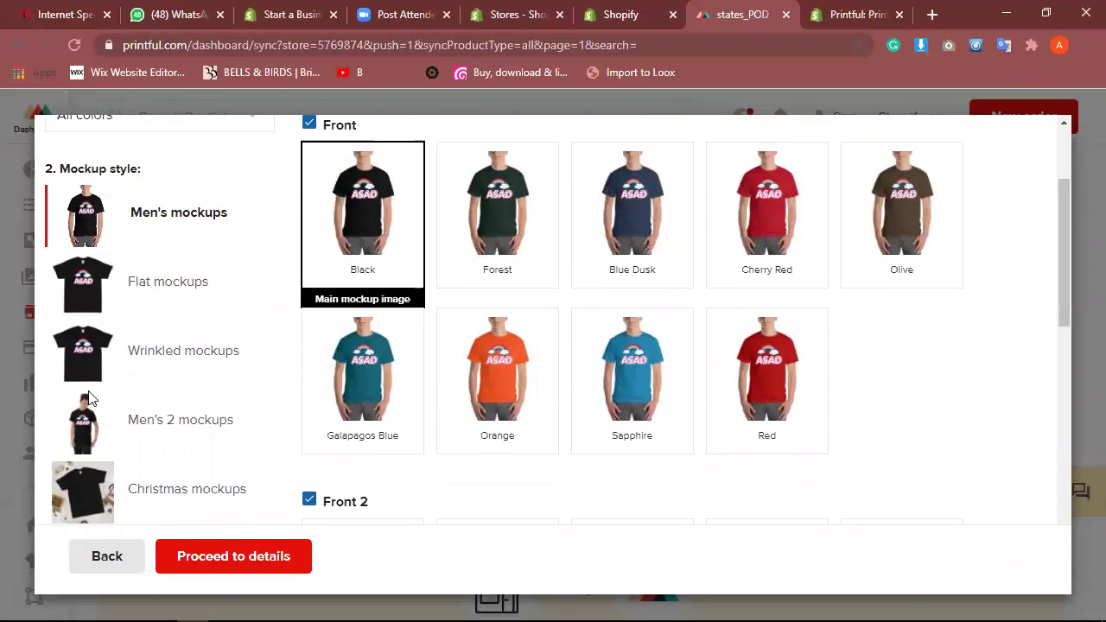
{"action": "left_click", "coordinate": [104, 495]}
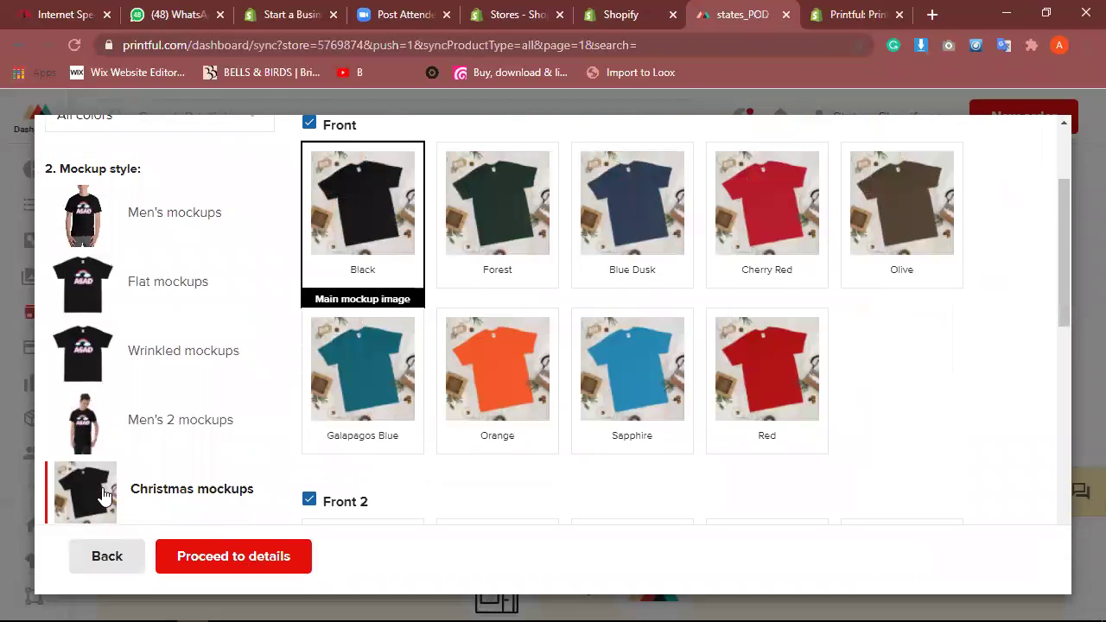
{"action": "left_click", "coordinate": [161, 444]}
{"action": "left_click", "coordinate": [160, 377]}
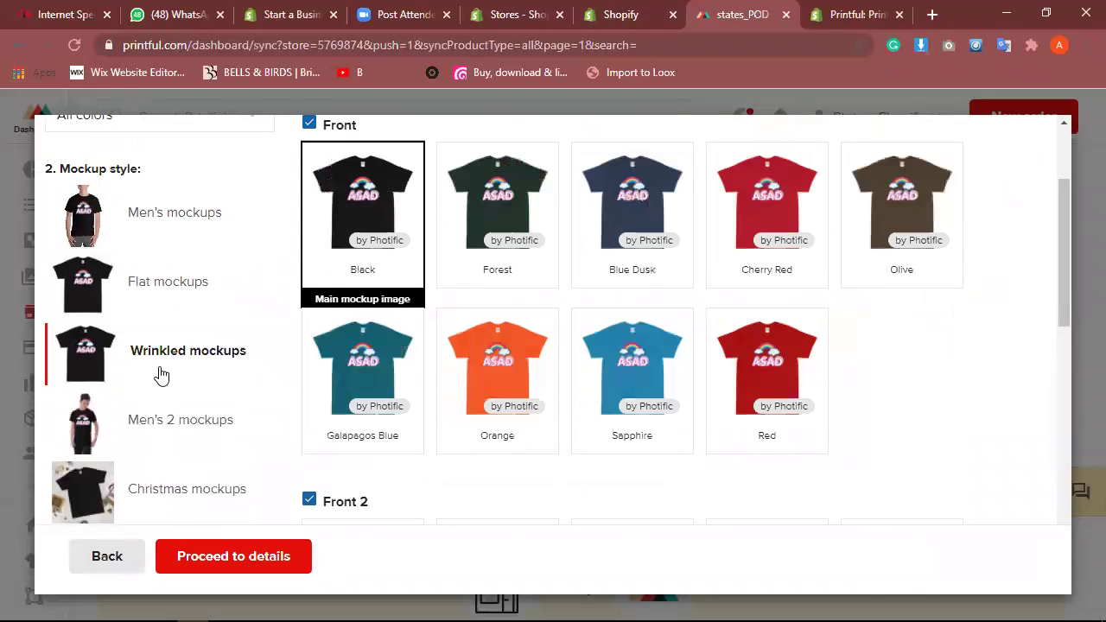
{"action": "left_click", "coordinate": [159, 302]}
{"action": "left_click", "coordinate": [171, 235]}
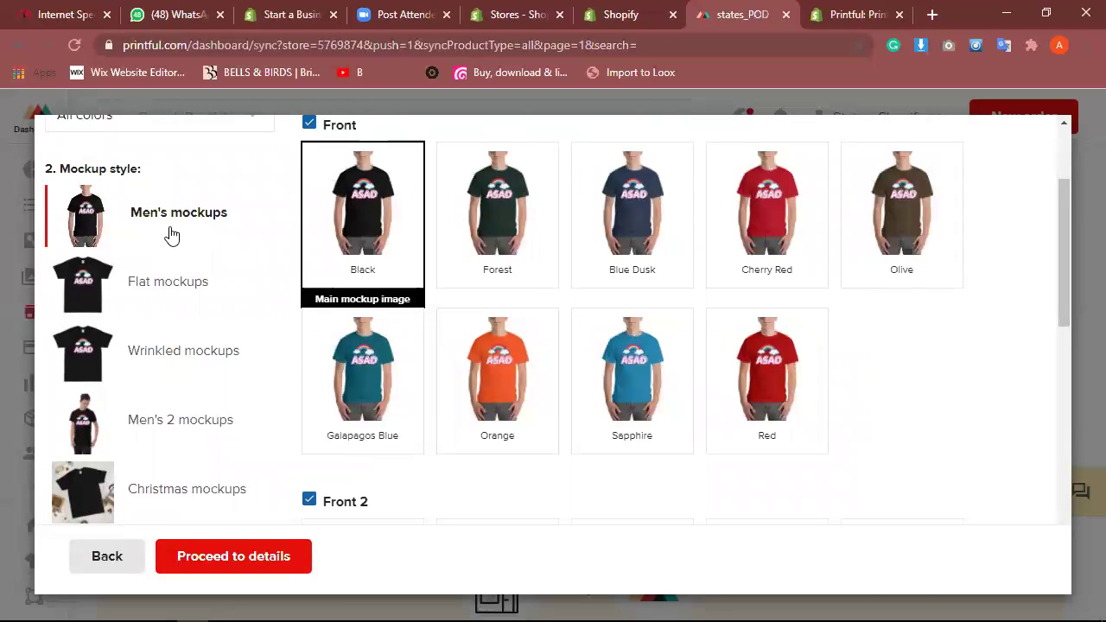
{"action": "left_click", "coordinate": [757, 202]}
Step: Set the mockup format to PNG and proceed to the product details
{"action": "scroll", "coordinate": [538, 455], "scroll_direction": "down", "scroll_amount": 5}
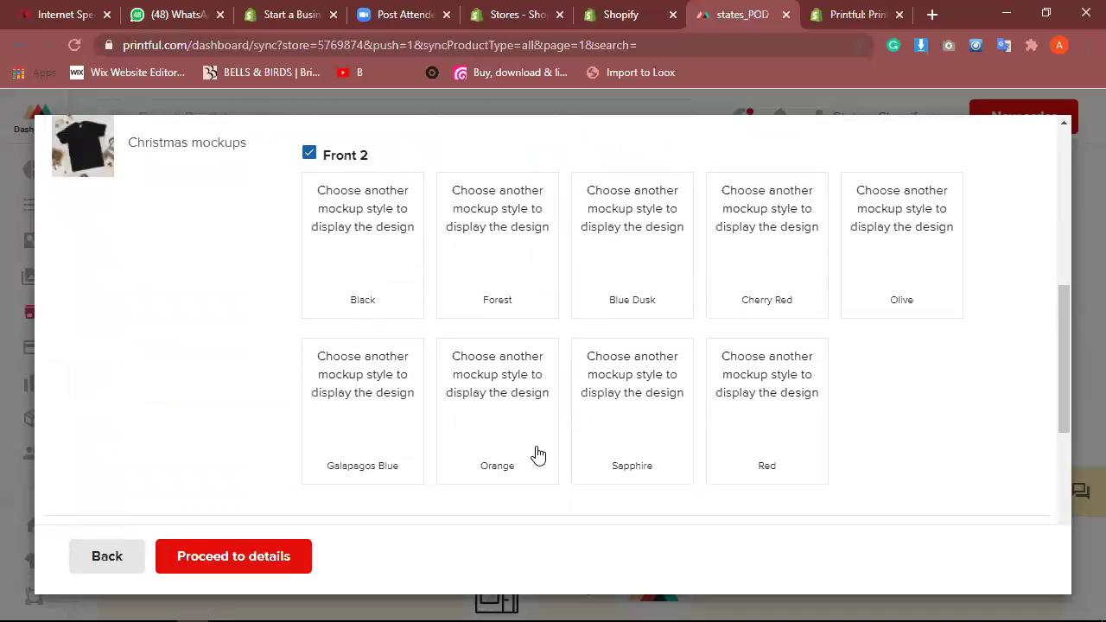
{"action": "scroll", "coordinate": [264, 476], "scroll_direction": "down", "scroll_amount": 4}
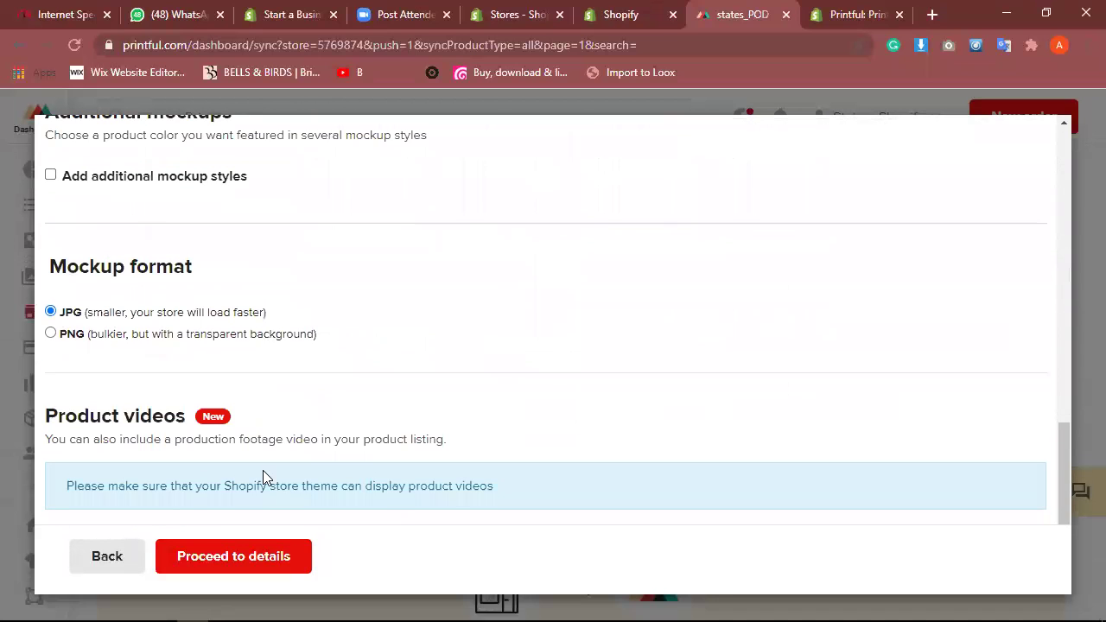
{"action": "left_click", "coordinate": [196, 340]}
{"action": "left_click", "coordinate": [192, 318]}
{"action": "scroll", "coordinate": [241, 373], "scroll_direction": "down", "scroll_amount": 1}
{"action": "left_click", "coordinate": [253, 557]}
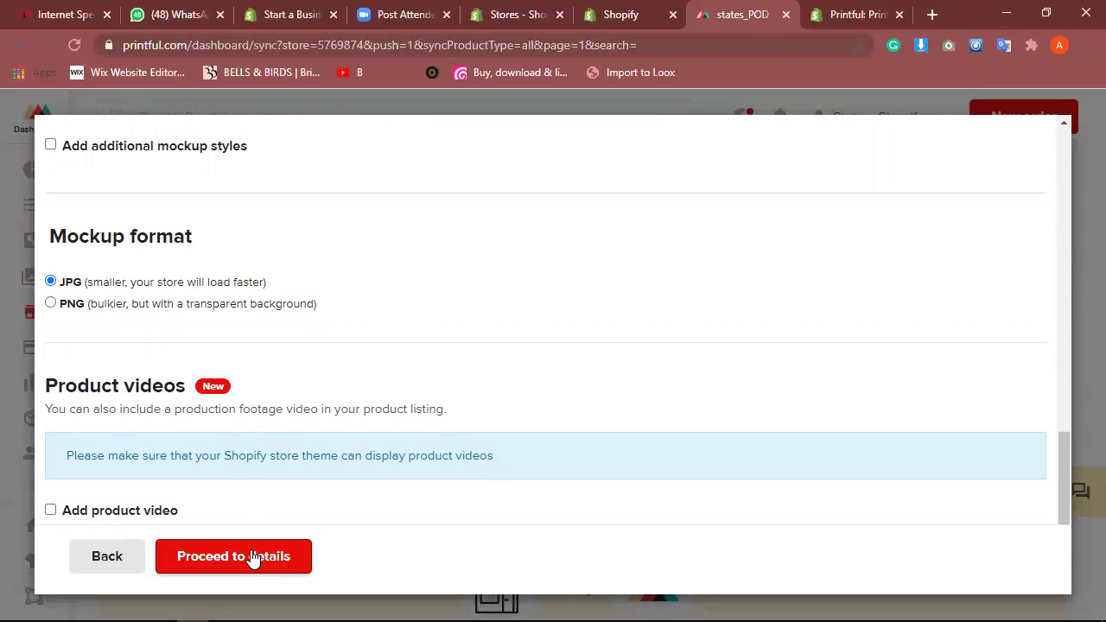
{"action": "left_click", "coordinate": [274, 304]}
{"action": "left_click", "coordinate": [249, 555]}
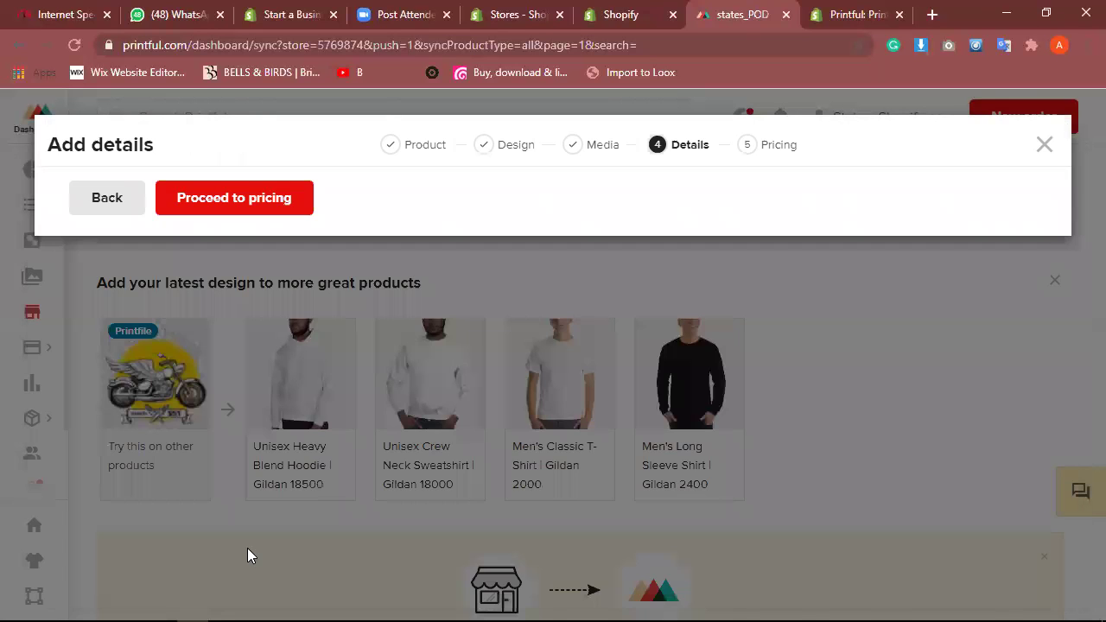
Step: Look over the product title, description and size guide, and assign the product to the Home page collection
{"action": "left_click_drag", "start_coordinate": [580, 504], "coordinate": [401, 349]}
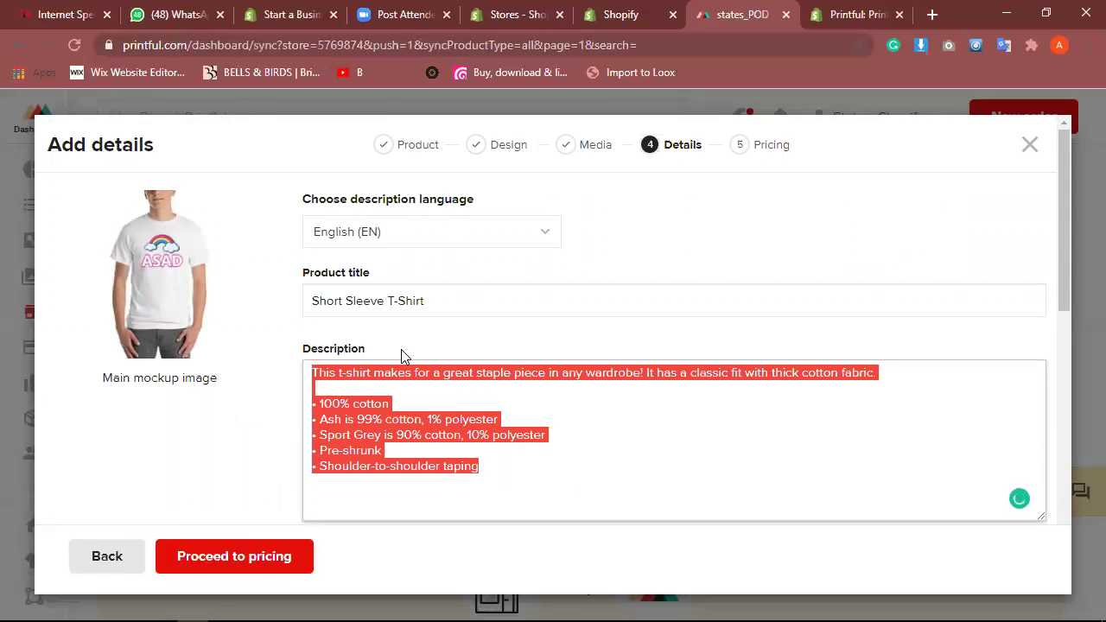
{"action": "left_click", "coordinate": [452, 307]}
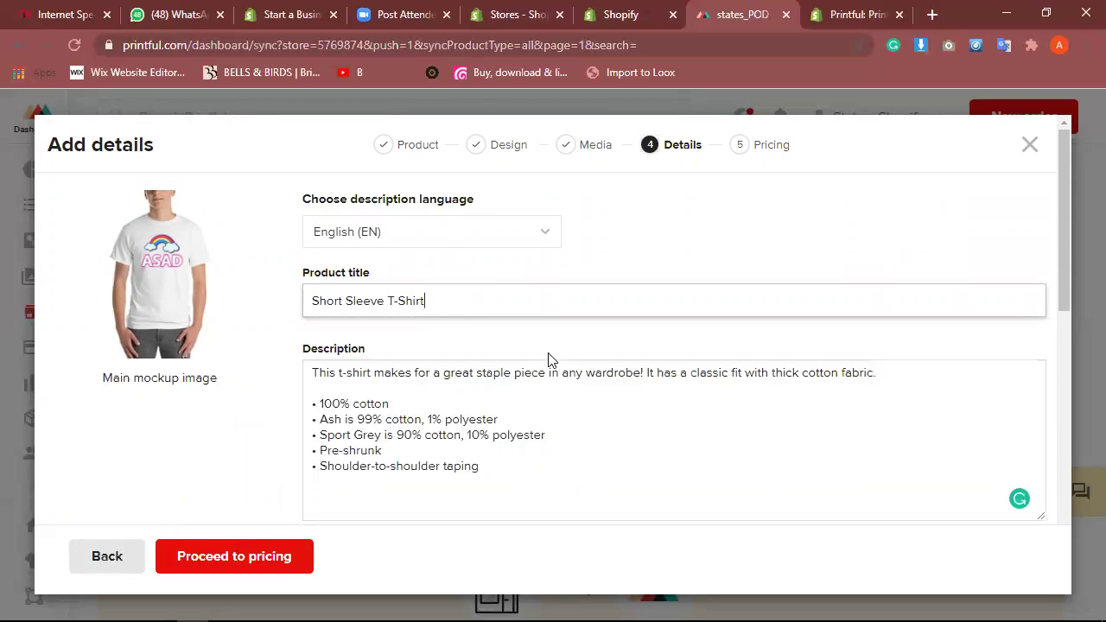
{"action": "scroll", "coordinate": [548, 359], "scroll_direction": "down", "scroll_amount": 3}
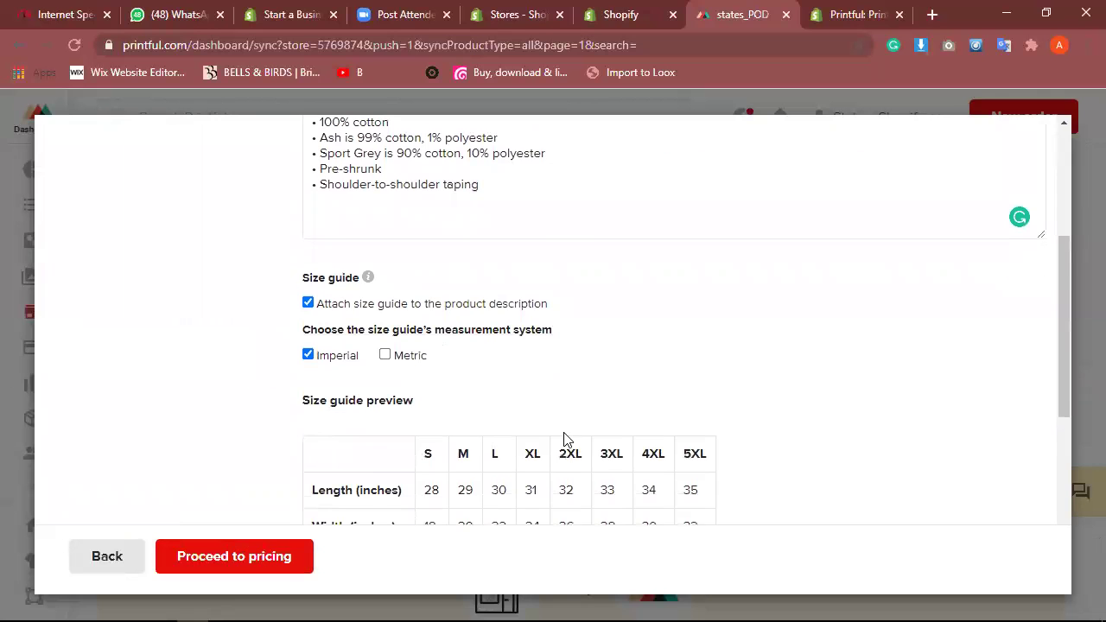
{"action": "scroll", "coordinate": [565, 437], "scroll_direction": "down", "scroll_amount": 1}
{"action": "scroll", "coordinate": [565, 439], "scroll_direction": "down", "scroll_amount": 4}
{"action": "scroll", "coordinate": [564, 441], "scroll_direction": "down", "scroll_amount": 1}
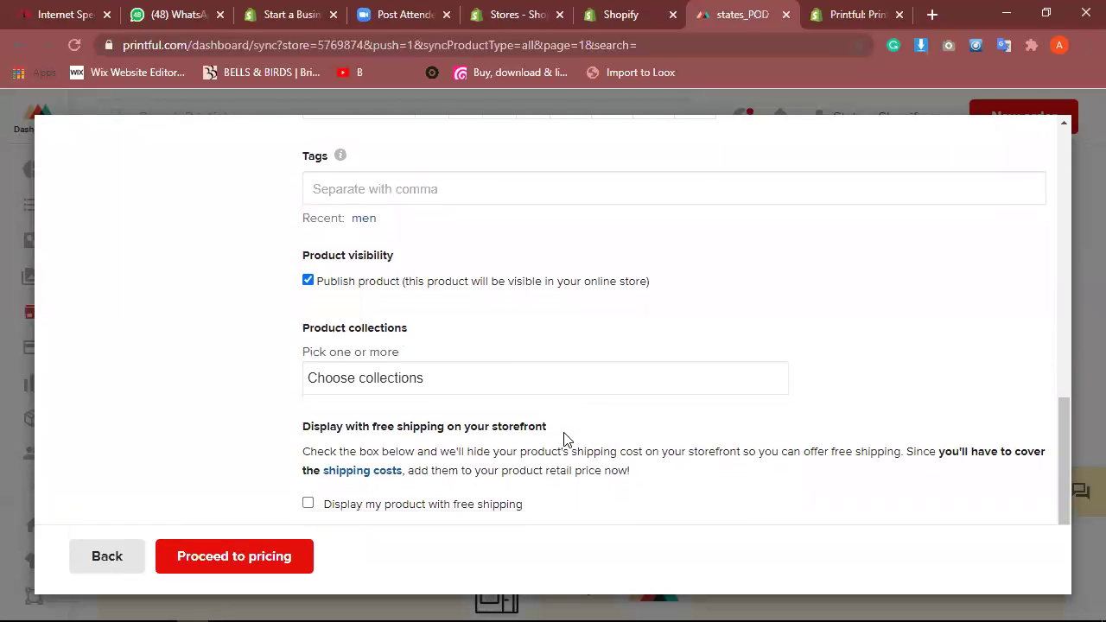
{"action": "left_click", "coordinate": [511, 378]}
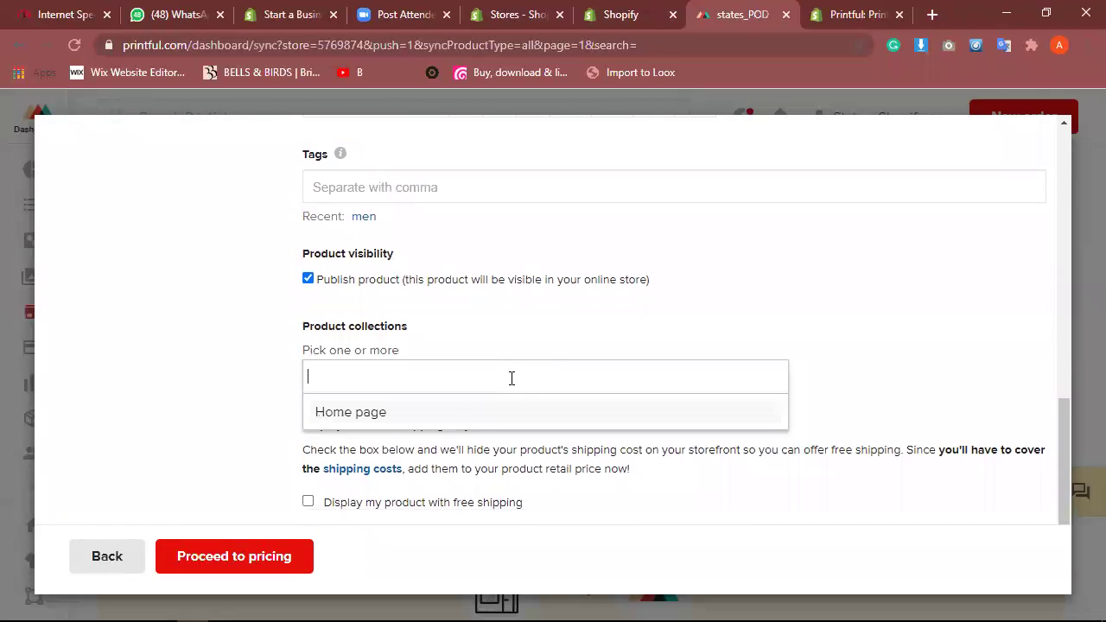
{"action": "left_click", "coordinate": [441, 420]}
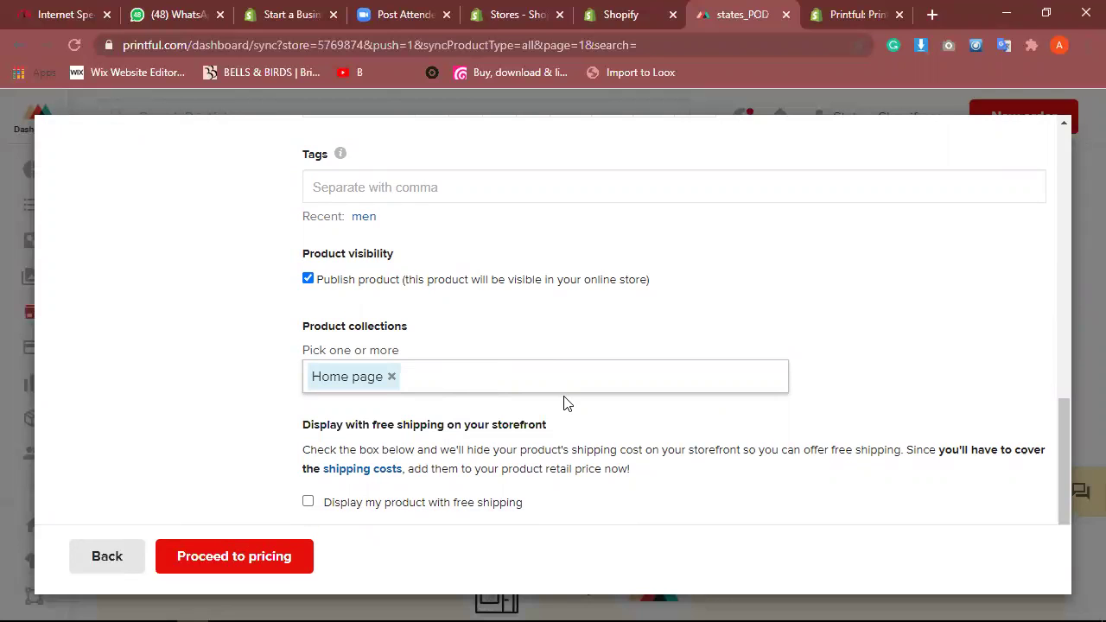
Step: Display the product with free shipping and proceed to pricing to review the retail prices by size
{"action": "left_click", "coordinate": [397, 508]}
{"action": "left_click", "coordinate": [266, 558]}
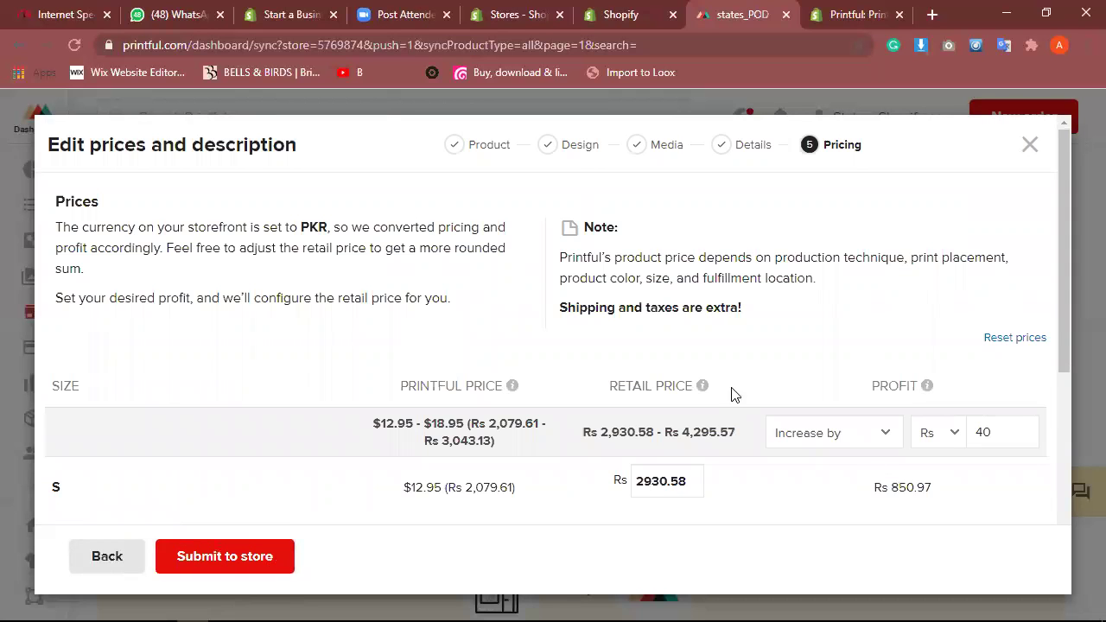
{"action": "scroll", "coordinate": [698, 372], "scroll_direction": "down", "scroll_amount": 4}
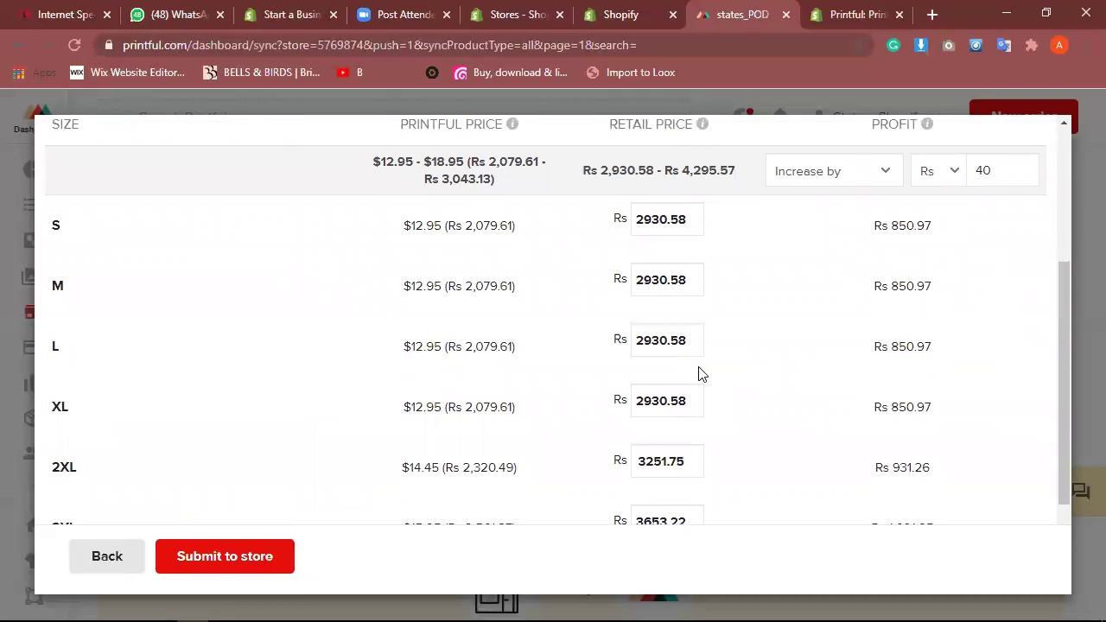
{"action": "scroll", "coordinate": [696, 370], "scroll_direction": "up", "scroll_amount": 2}
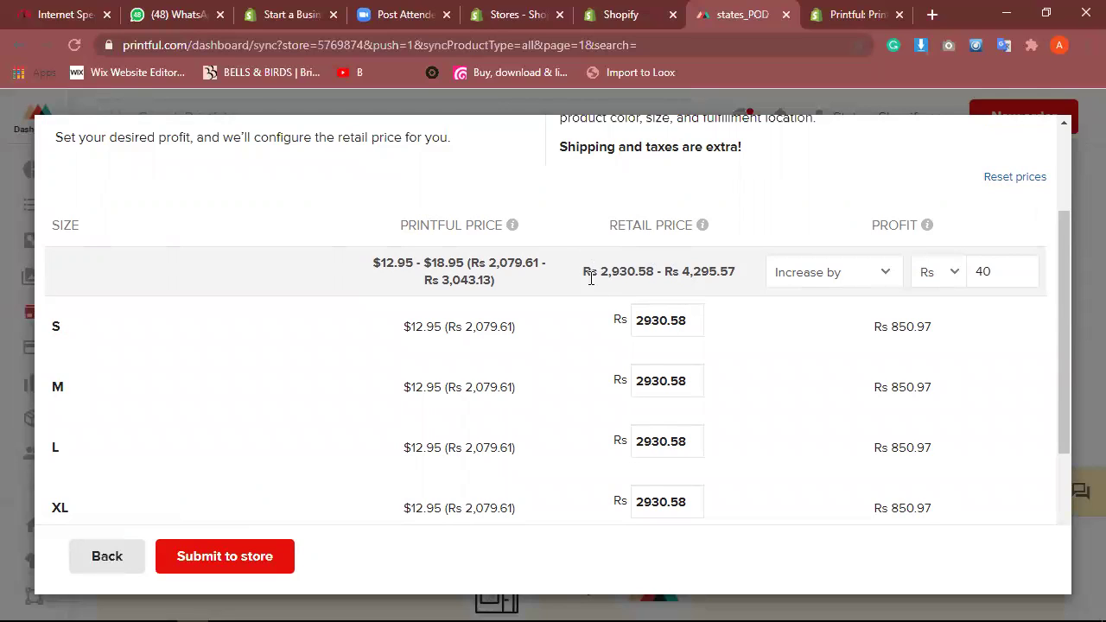
{"action": "left_click_drag", "start_coordinate": [592, 275], "coordinate": [638, 285]}
Step: Change the profit increase from a rupee amount to a percentage and set it to 50% for all sizes
{"action": "left_click", "coordinate": [957, 275]}
{"action": "left_click", "coordinate": [938, 309]}
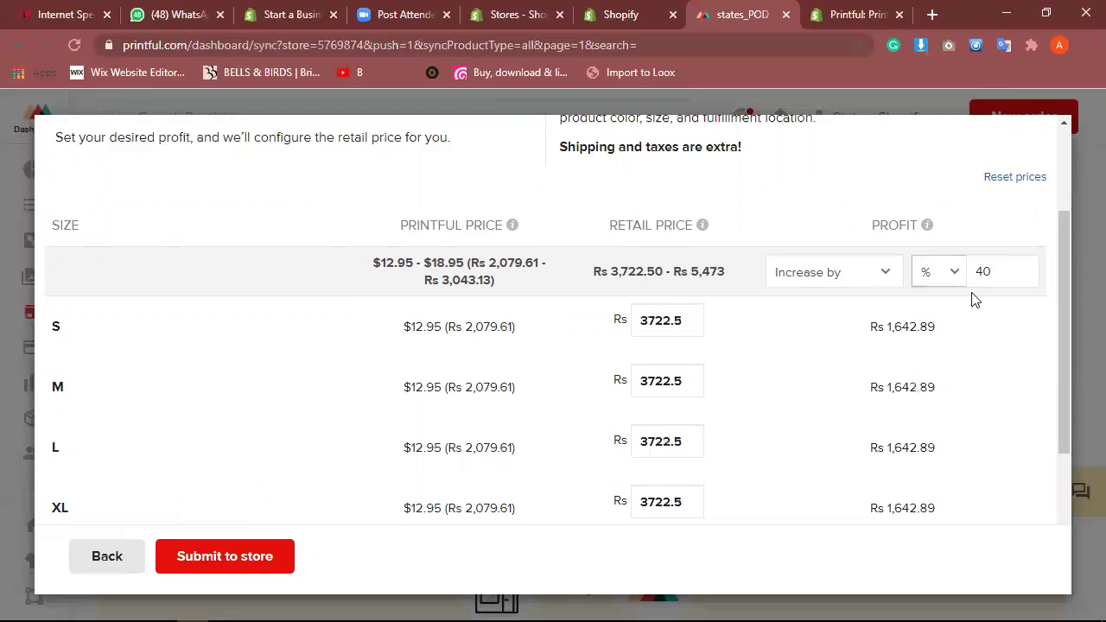
{"action": "left_click_drag", "start_coordinate": [987, 281], "coordinate": [974, 274]}
{"action": "key", "text": "BackSpace"}
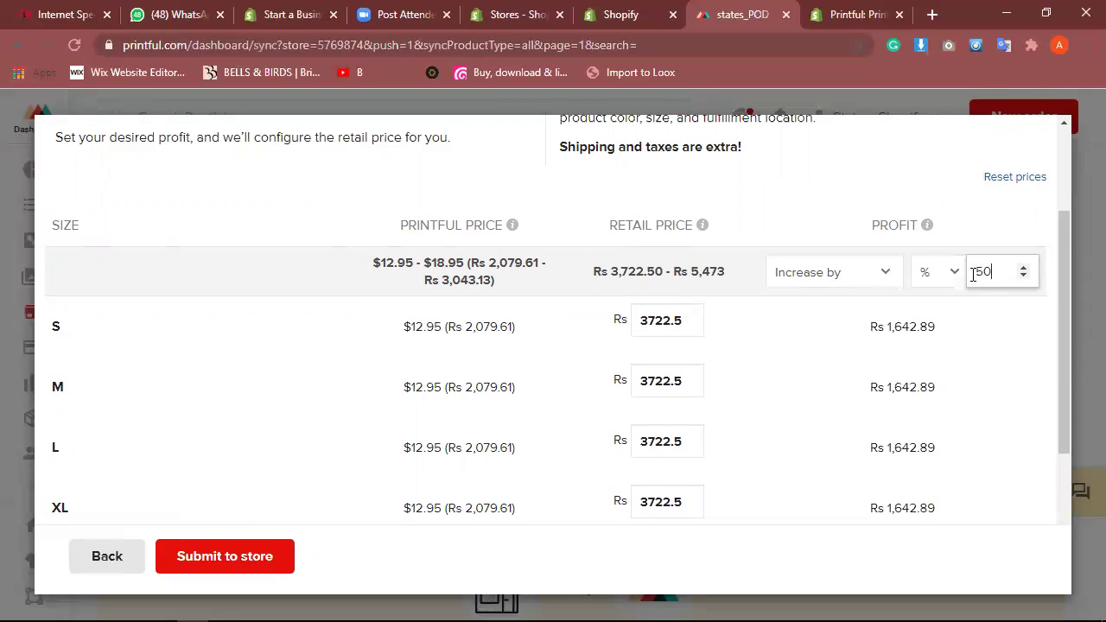
{"action": "type", "text": "50"}
{"action": "left_click", "coordinate": [331, 364]}
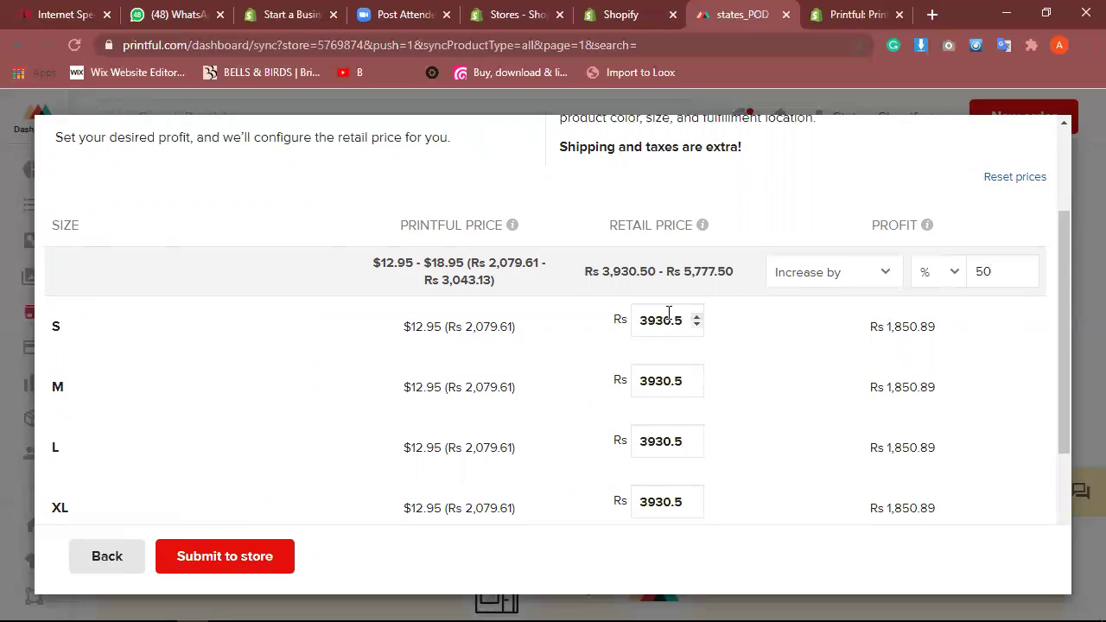
Step: Submit the T-shirt to the store and check its upload in the store's product list
{"action": "left_click_drag", "start_coordinate": [643, 320], "coordinate": [682, 320]}
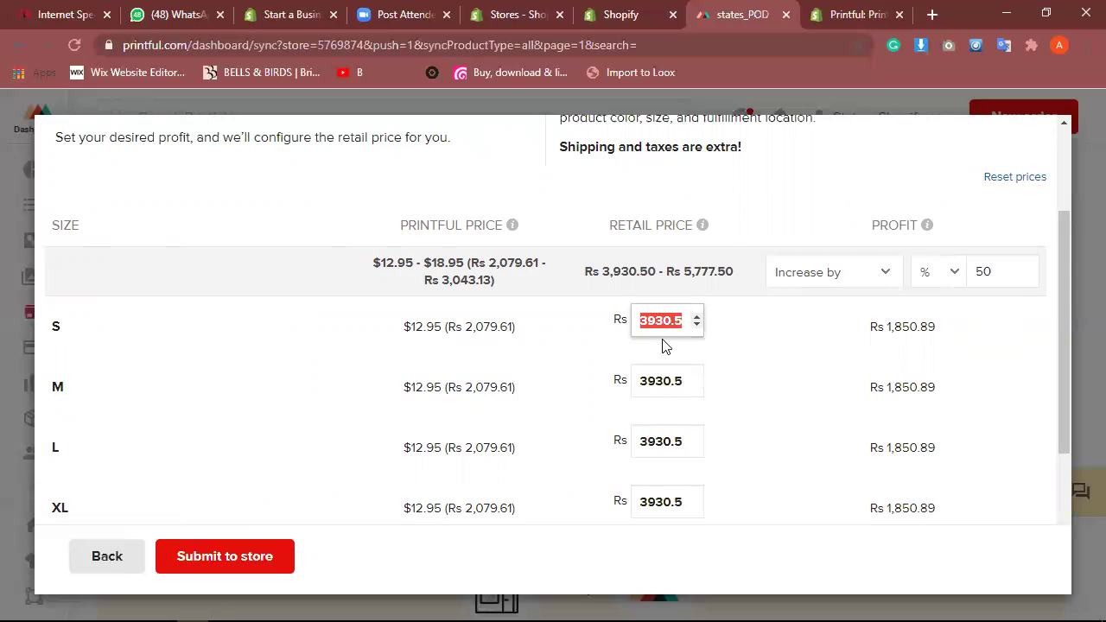
{"action": "left_click", "coordinate": [242, 560]}
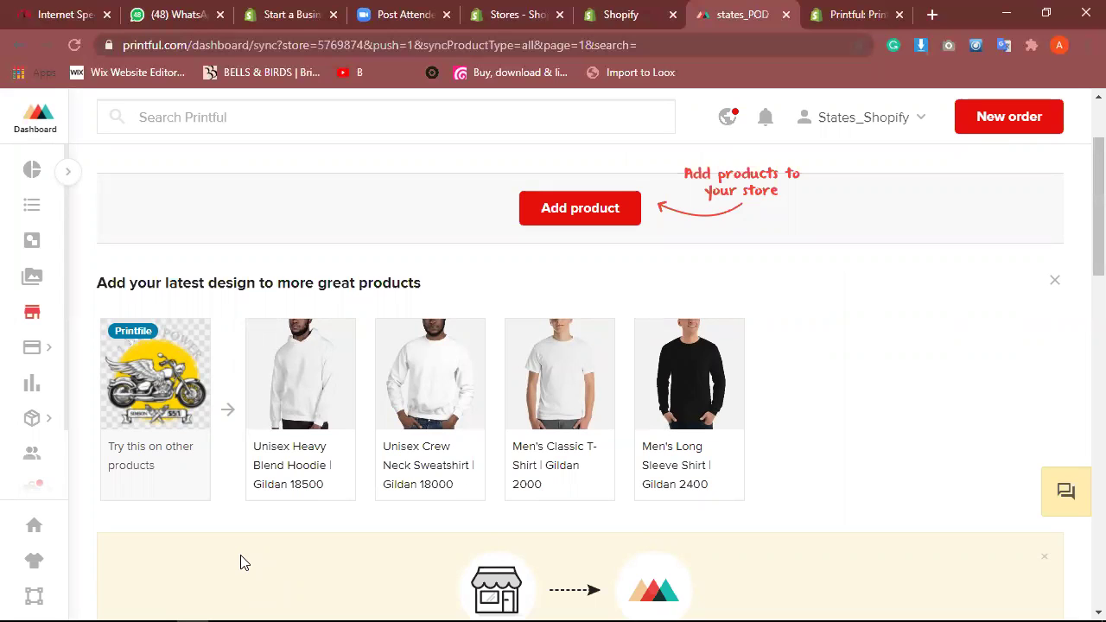
{"action": "scroll", "coordinate": [1083, 403], "scroll_direction": "down", "scroll_amount": 5}
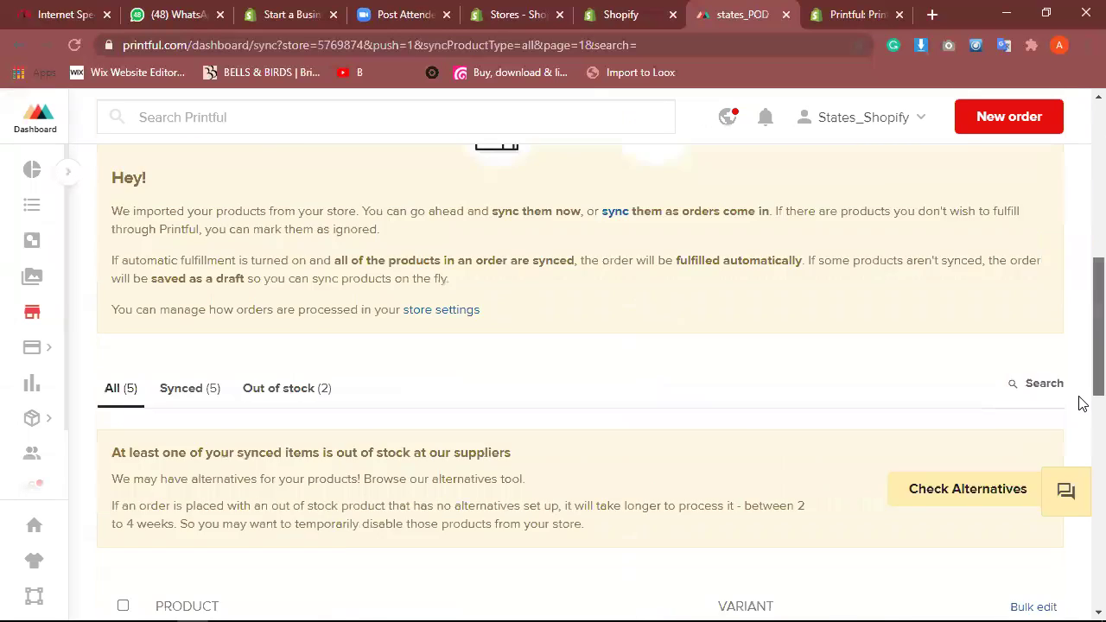
{"action": "scroll", "coordinate": [1083, 404], "scroll_direction": "down", "scroll_amount": 5}
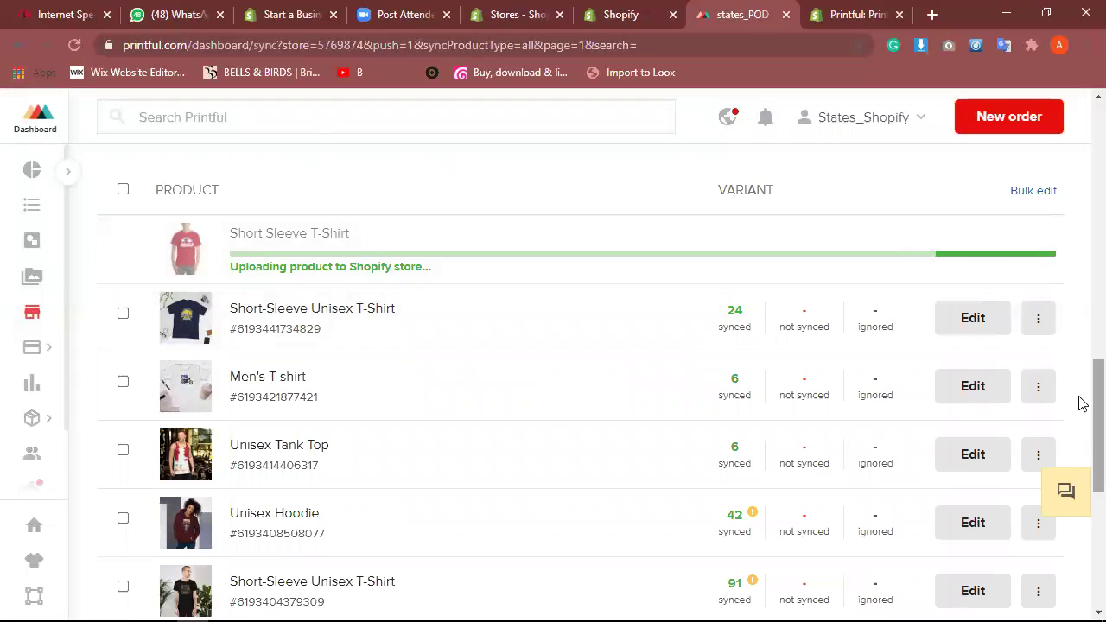
{"action": "scroll", "coordinate": [1083, 404], "scroll_direction": "up", "scroll_amount": 15}
Step: Start adding another product, choosing the Unisex Heavy Blend Hoodie | Gildan 18500 from the men's hoodies
{"action": "left_click", "coordinate": [606, 353]}
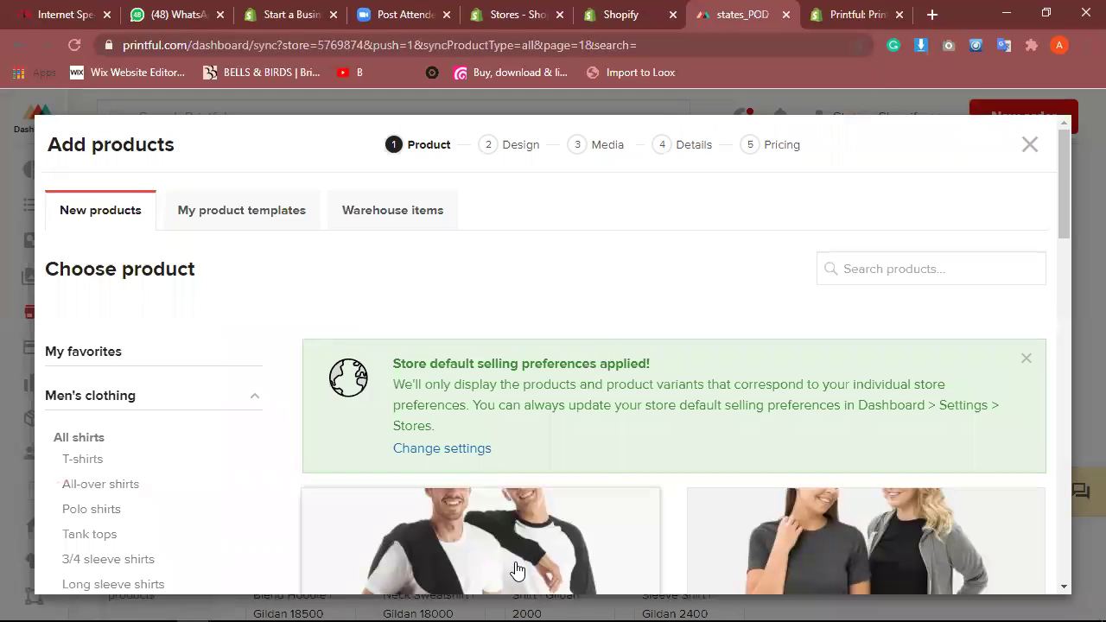
{"action": "scroll", "coordinate": [617, 436], "scroll_direction": "down", "scroll_amount": 3}
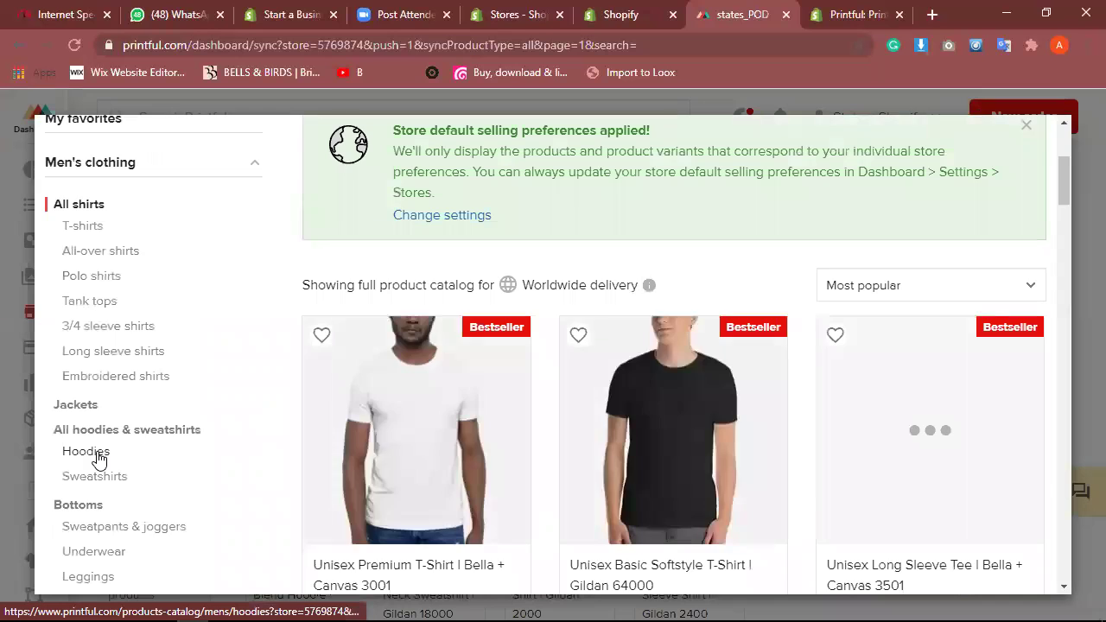
{"action": "left_click", "coordinate": [98, 460]}
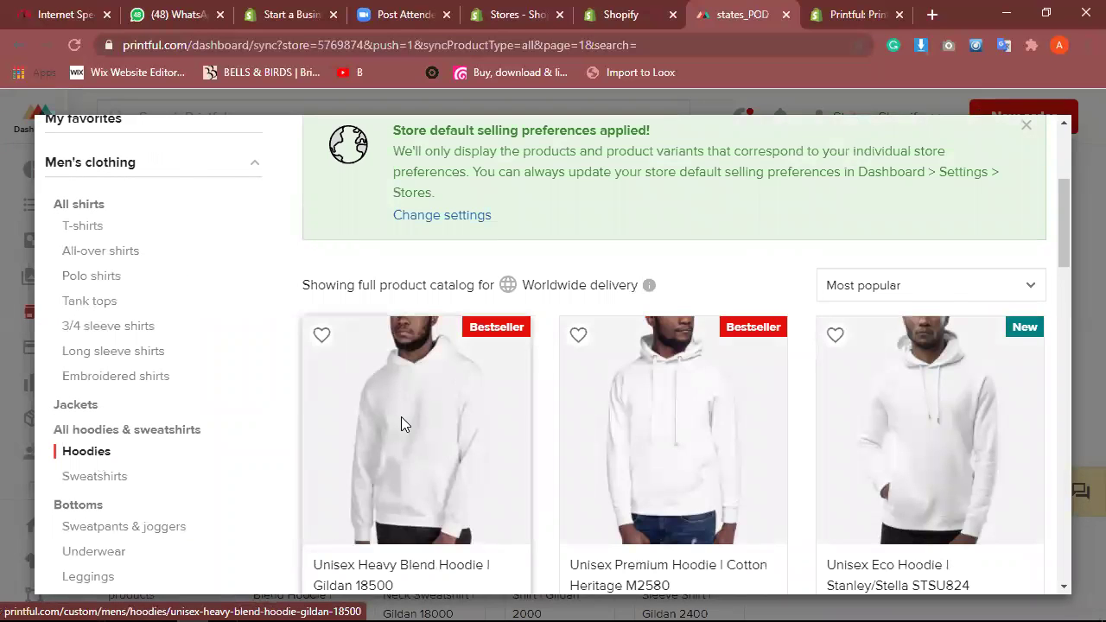
{"action": "left_click", "coordinate": [401, 423]}
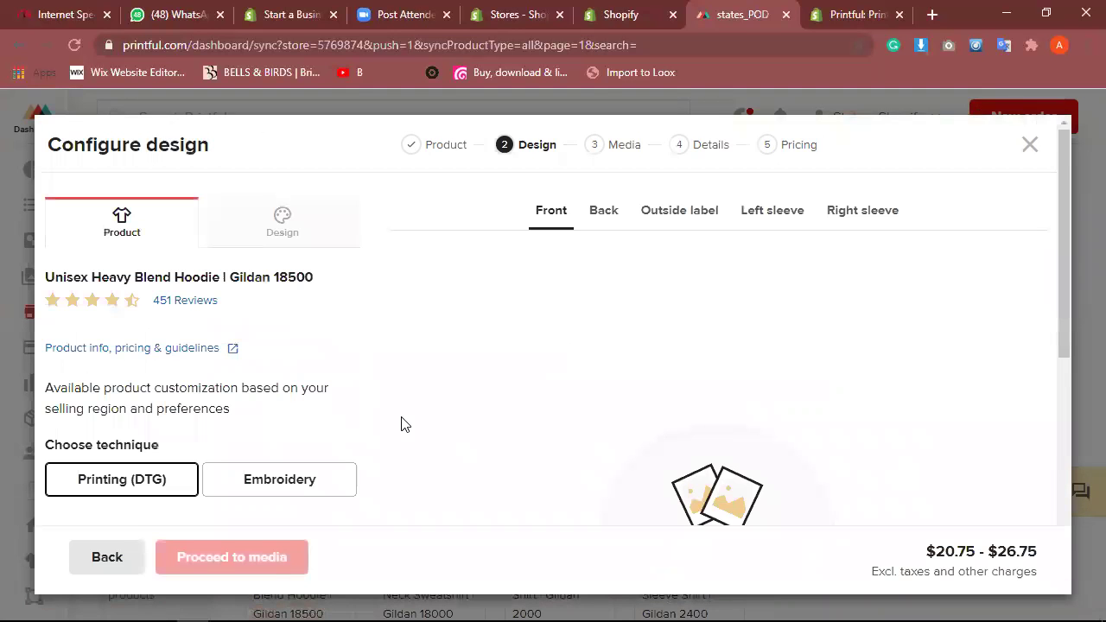
Step: Place 04---MOPED-FAHRER.png from the store's file library on the front of the hoodie
{"action": "scroll", "coordinate": [894, 383], "scroll_direction": "down", "scroll_amount": 3}
{"action": "left_click", "coordinate": [761, 306]}
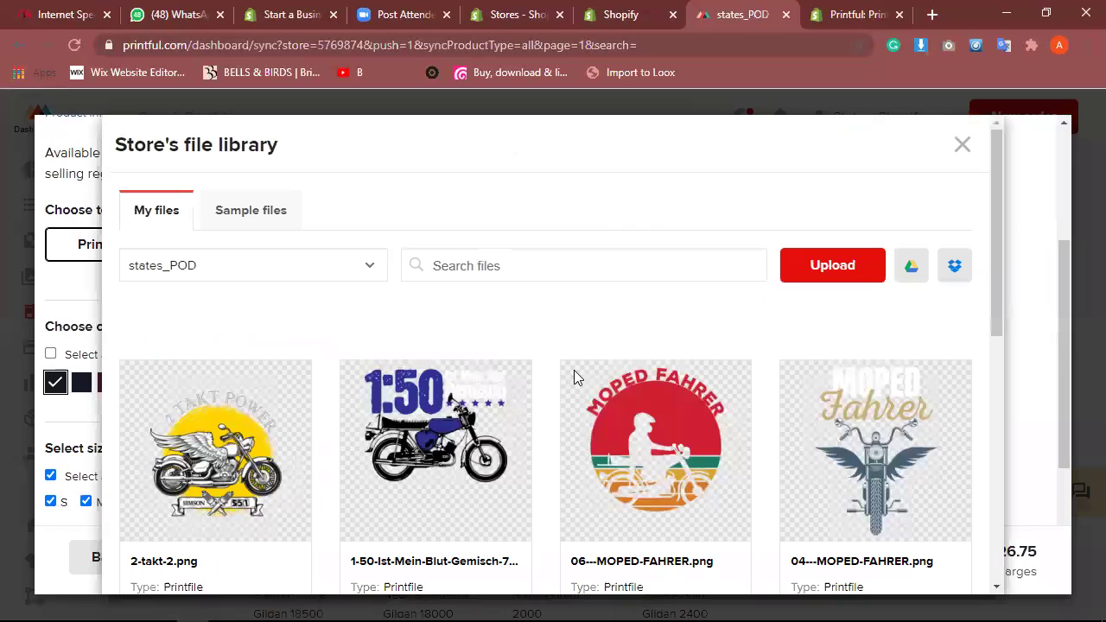
{"action": "scroll", "coordinate": [605, 372], "scroll_direction": "down", "scroll_amount": 2}
{"action": "mouse_move", "coordinate": [284, 354]}
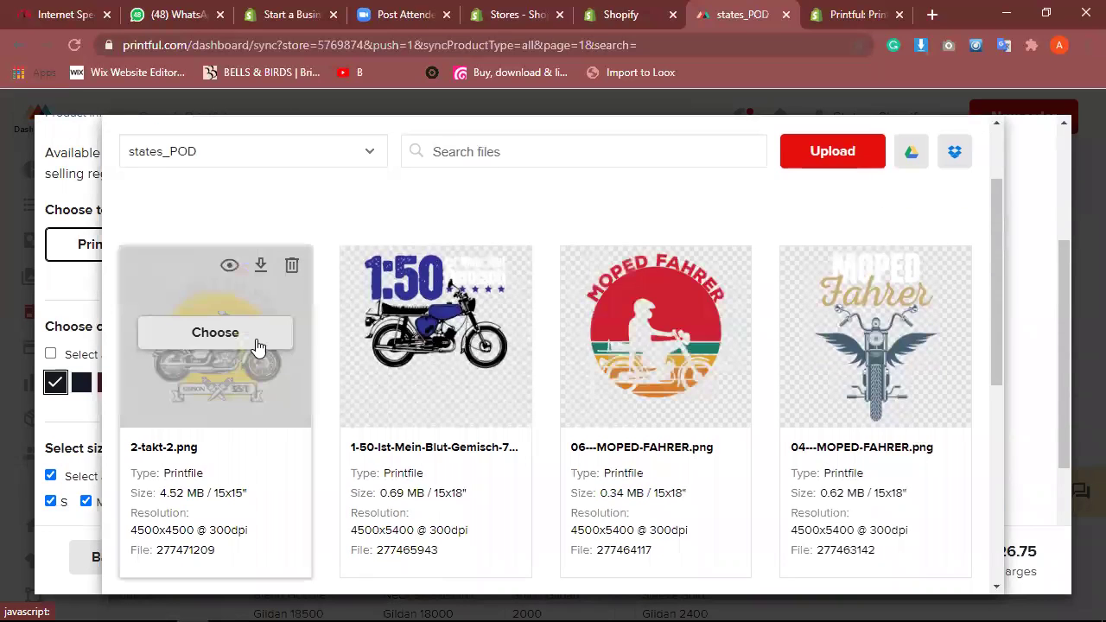
{"action": "scroll", "coordinate": [447, 354], "scroll_direction": "down", "scroll_amount": 1}
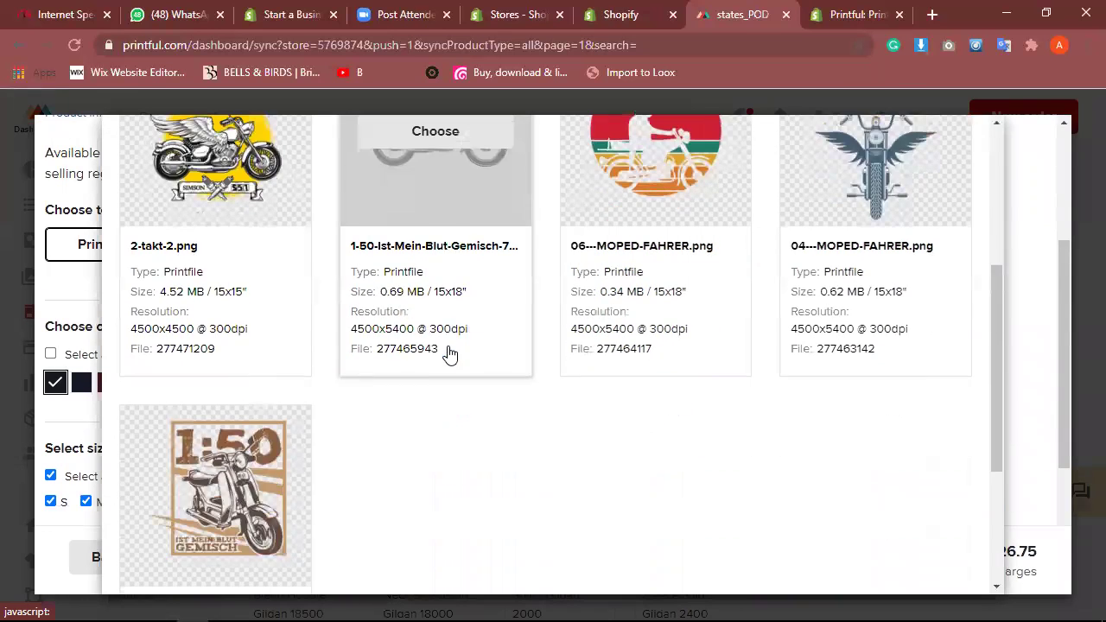
{"action": "left_click", "coordinate": [874, 246]}
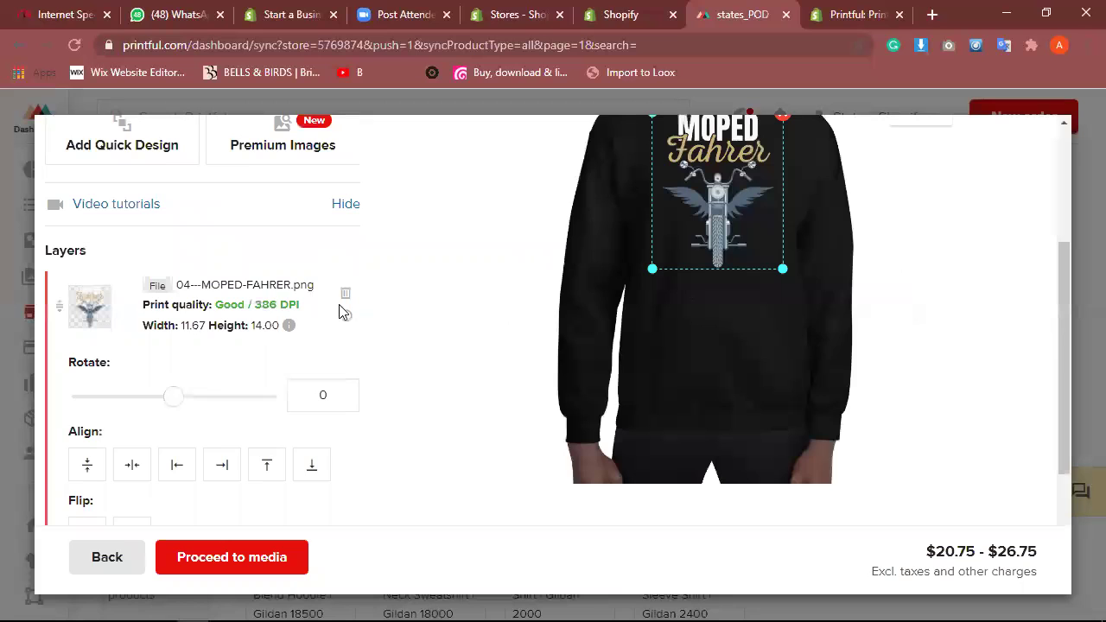
Step: Scale the front design down to about 9.88 wide by 11.86 high and position it on the hoodie's chest
{"action": "scroll", "coordinate": [573, 310], "scroll_direction": "up", "scroll_amount": 1}
{"action": "left_click_drag", "start_coordinate": [694, 261], "coordinate": [694, 272]}
{"action": "left_click_drag", "start_coordinate": [663, 217], "coordinate": [673, 229]}
{"action": "left_click", "coordinate": [852, 314]}
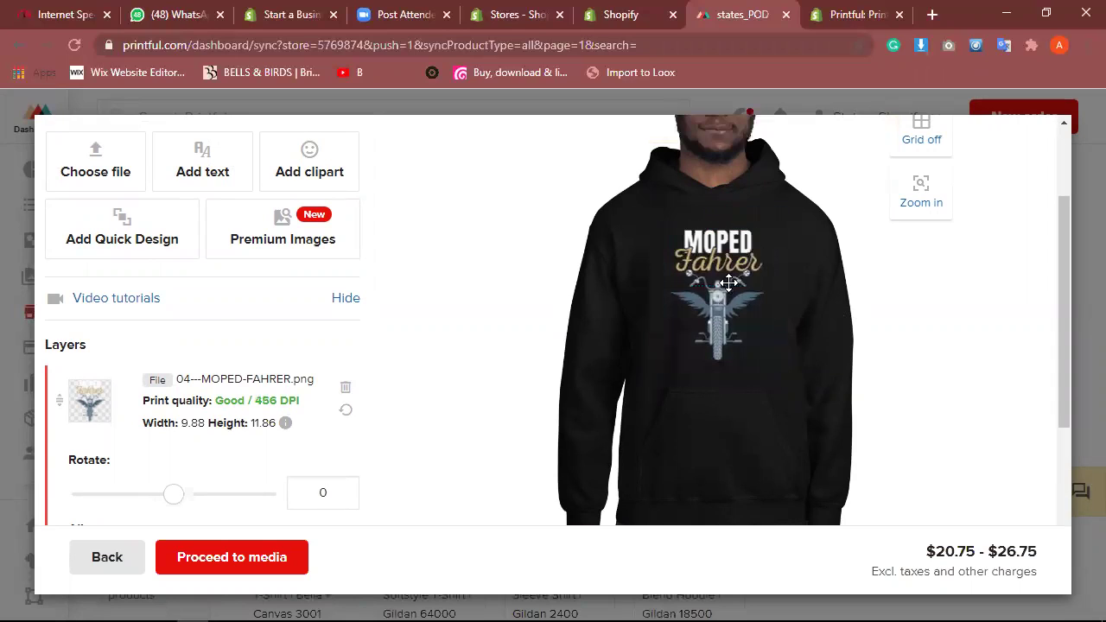
{"action": "left_click", "coordinate": [727, 279]}
{"action": "left_click", "coordinate": [851, 324]}
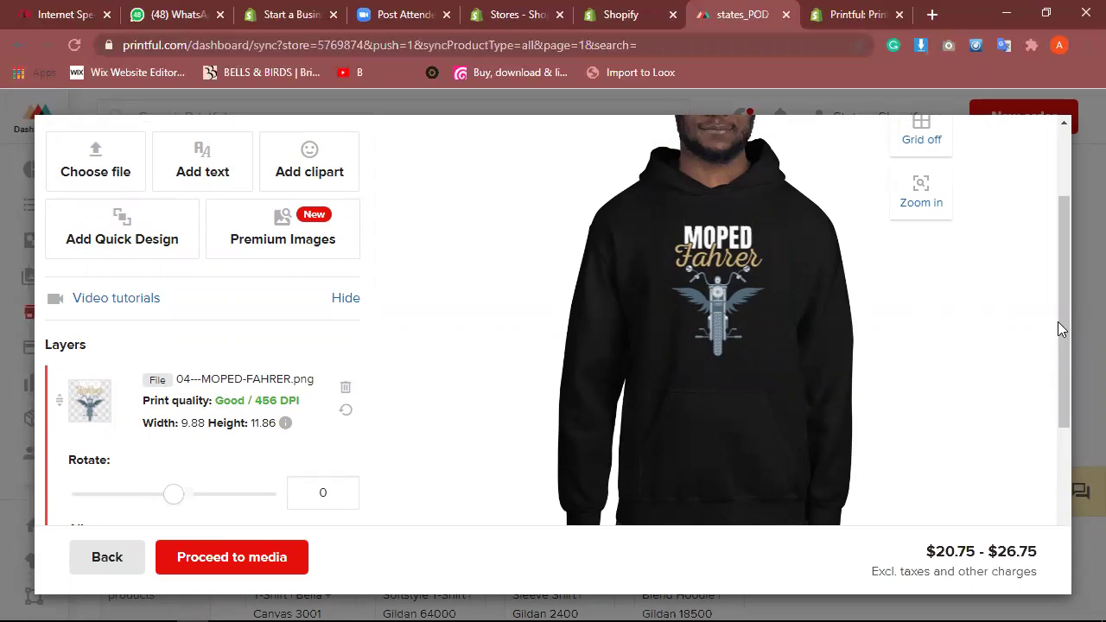
Step: Add Maroon, Dark Heather, Irish Green, Indigo Blue, Sport Grey and Red to the hoodie's color variants
{"action": "left_click_drag", "start_coordinate": [1063, 327], "coordinate": [1063, 302]}
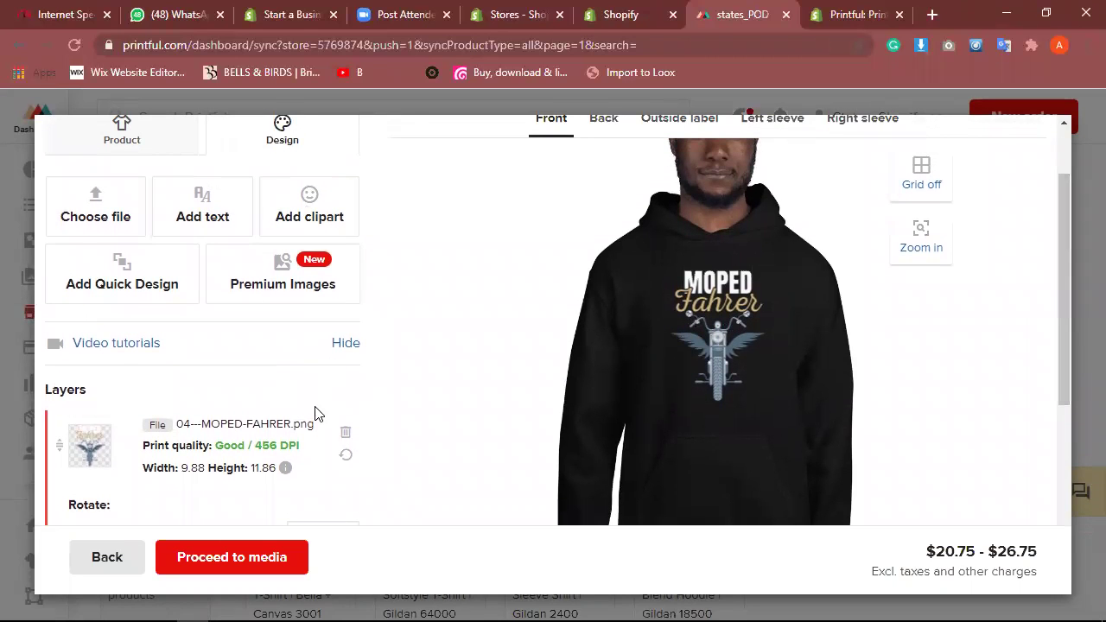
{"action": "scroll", "coordinate": [286, 337], "scroll_direction": "up", "scroll_amount": 1}
{"action": "left_click", "coordinate": [142, 251]}
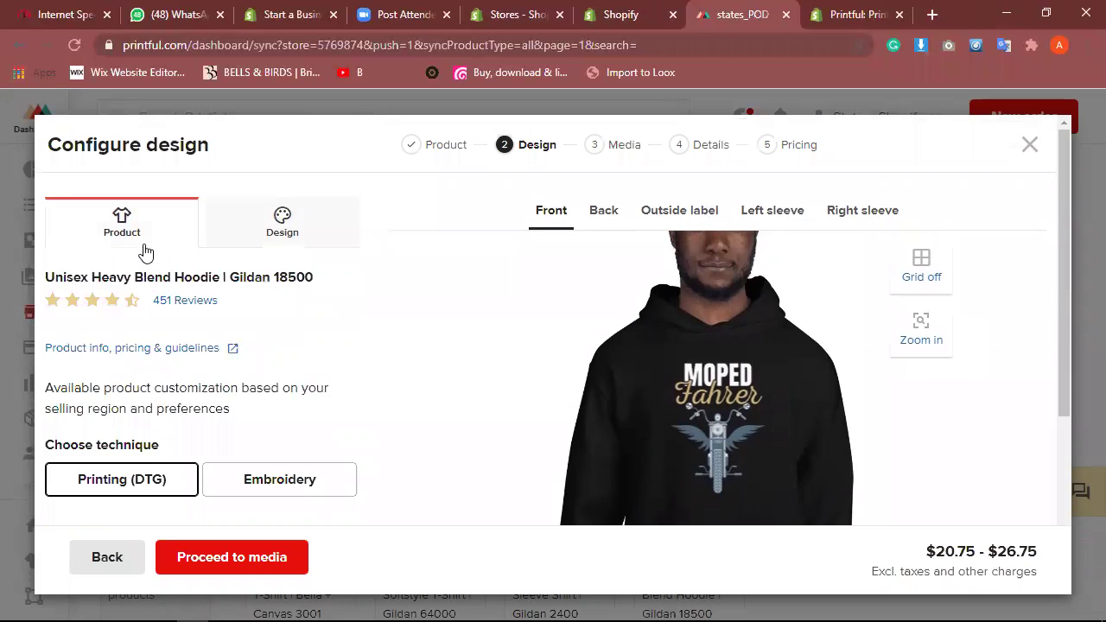
{"action": "scroll", "coordinate": [229, 415], "scroll_direction": "down", "scroll_amount": 3}
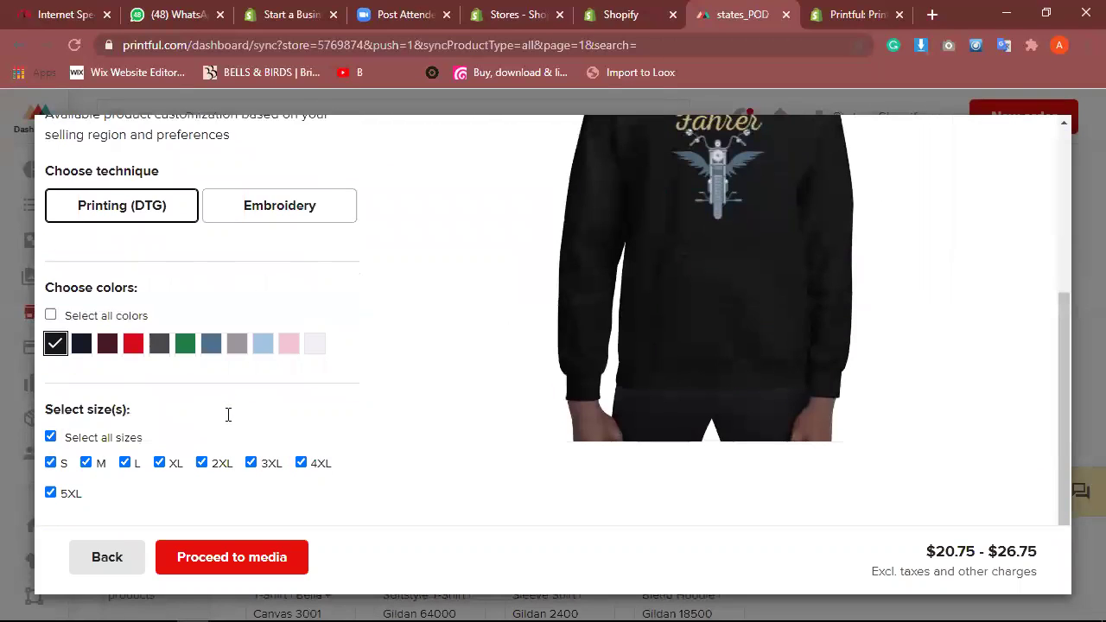
{"action": "left_click", "coordinate": [110, 348]}
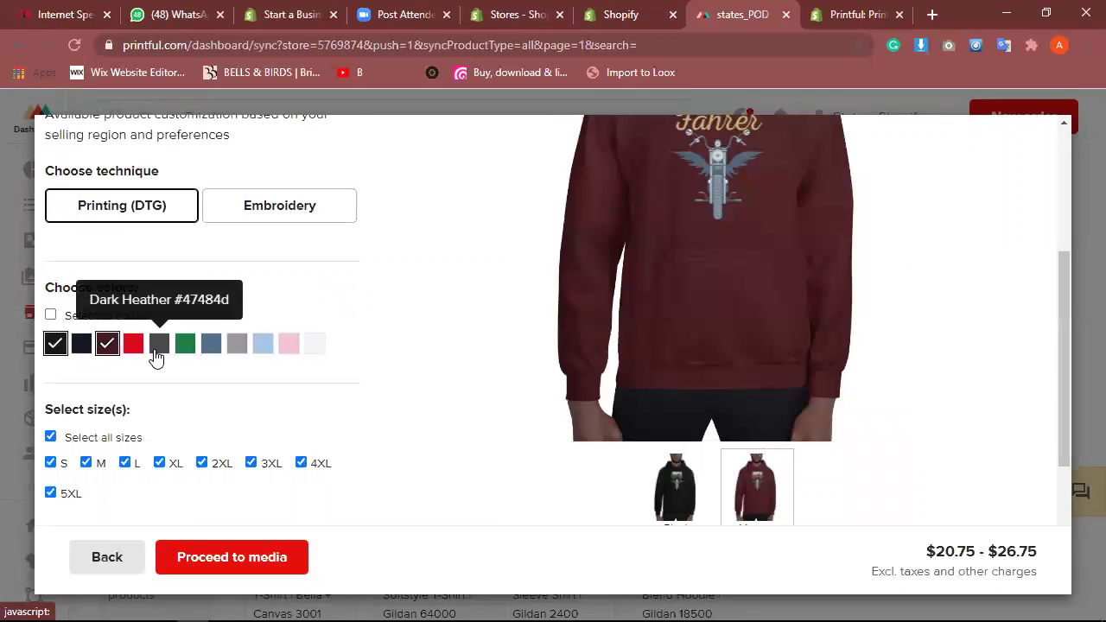
{"action": "left_click", "coordinate": [156, 351]}
{"action": "left_click", "coordinate": [181, 357]}
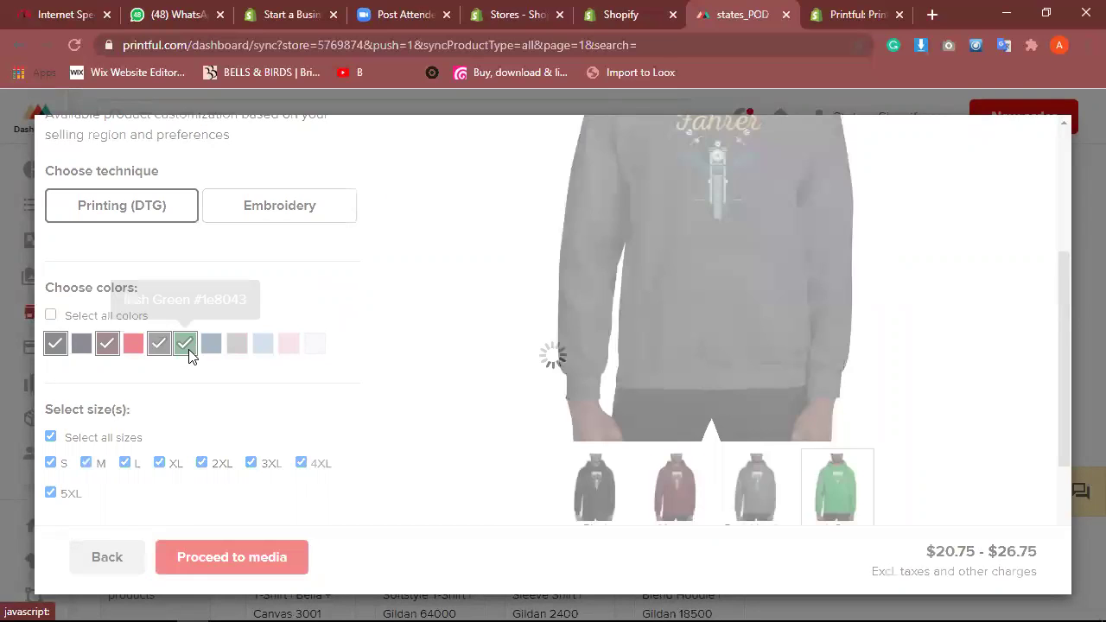
{"action": "left_click", "coordinate": [208, 349]}
{"action": "left_click", "coordinate": [235, 345]}
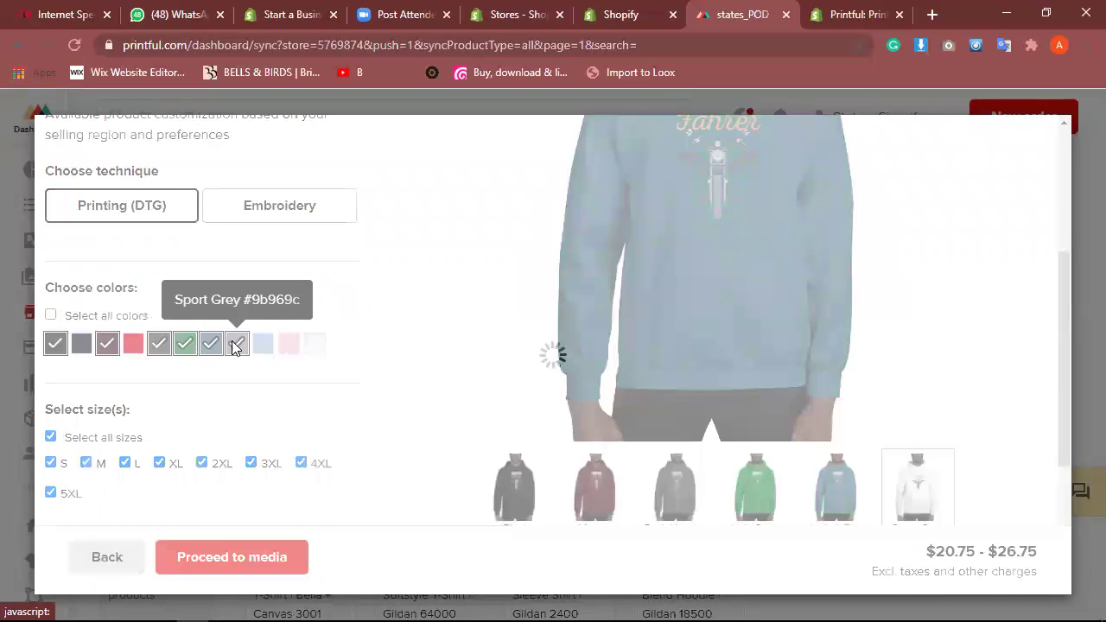
{"action": "left_click", "coordinate": [137, 343]}
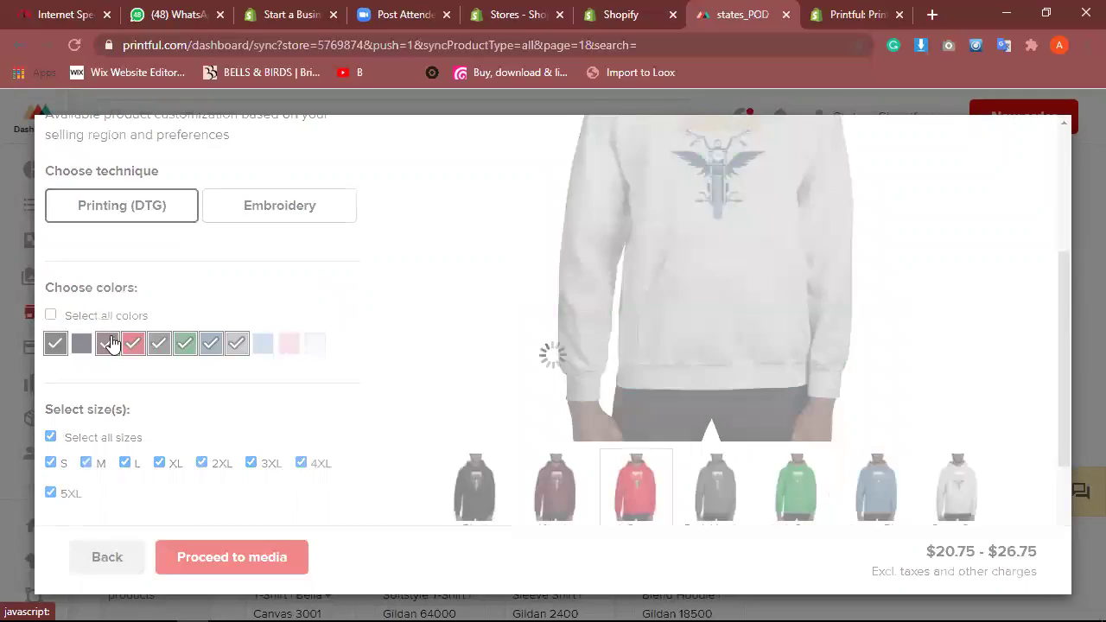
Step: Preview the front design on the Maroon and Black hoodie variants
{"action": "left_click", "coordinate": [579, 506]}
{"action": "scroll", "coordinate": [846, 374], "scroll_direction": "up", "scroll_amount": 3}
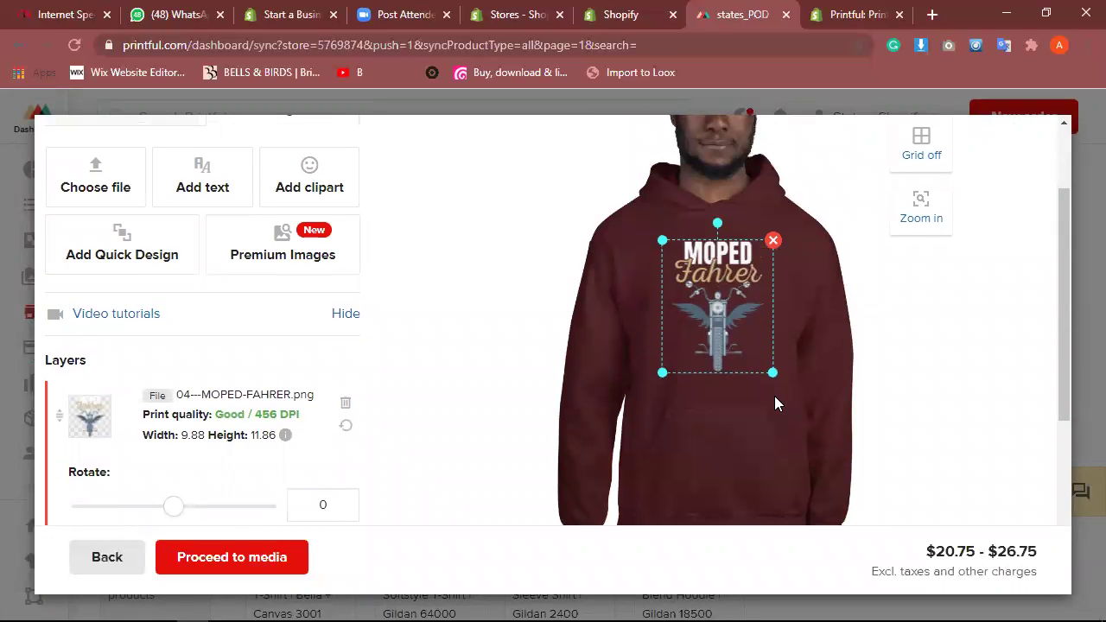
{"action": "scroll", "coordinate": [774, 398], "scroll_direction": "down", "scroll_amount": 3}
{"action": "scroll", "coordinate": [602, 504], "scroll_direction": "down", "scroll_amount": 3}
{"action": "left_click", "coordinate": [487, 454]}
{"action": "scroll", "coordinate": [856, 323], "scroll_direction": "down", "scroll_amount": 1}
{"action": "scroll", "coordinate": [856, 323], "scroll_direction": "up", "scroll_amount": 5}
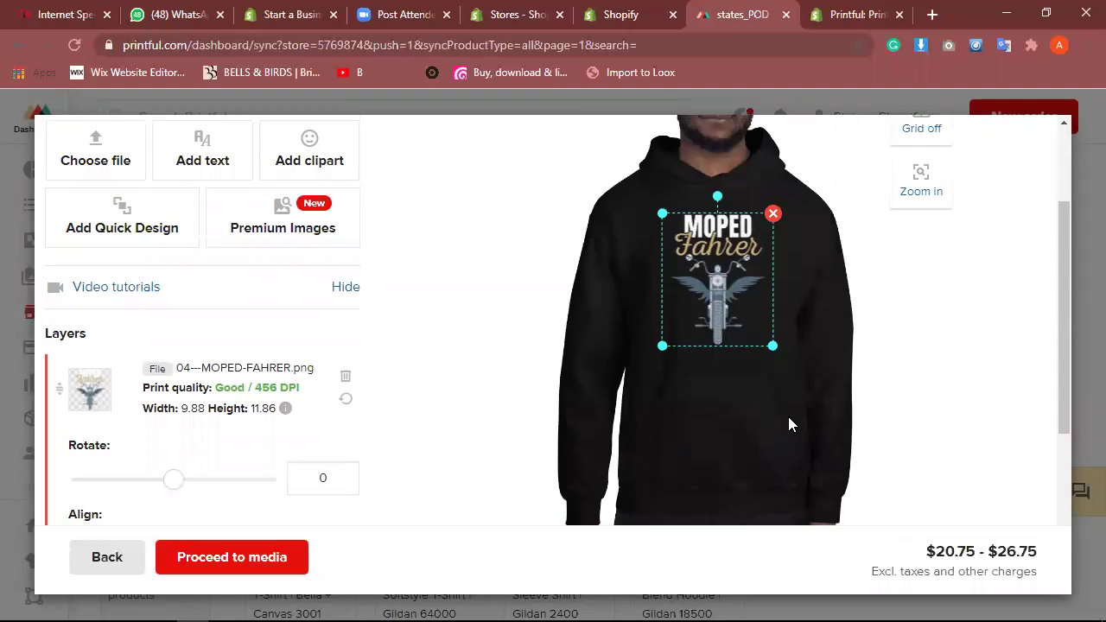
{"action": "scroll", "coordinate": [785, 415], "scroll_direction": "down", "scroll_amount": 4}
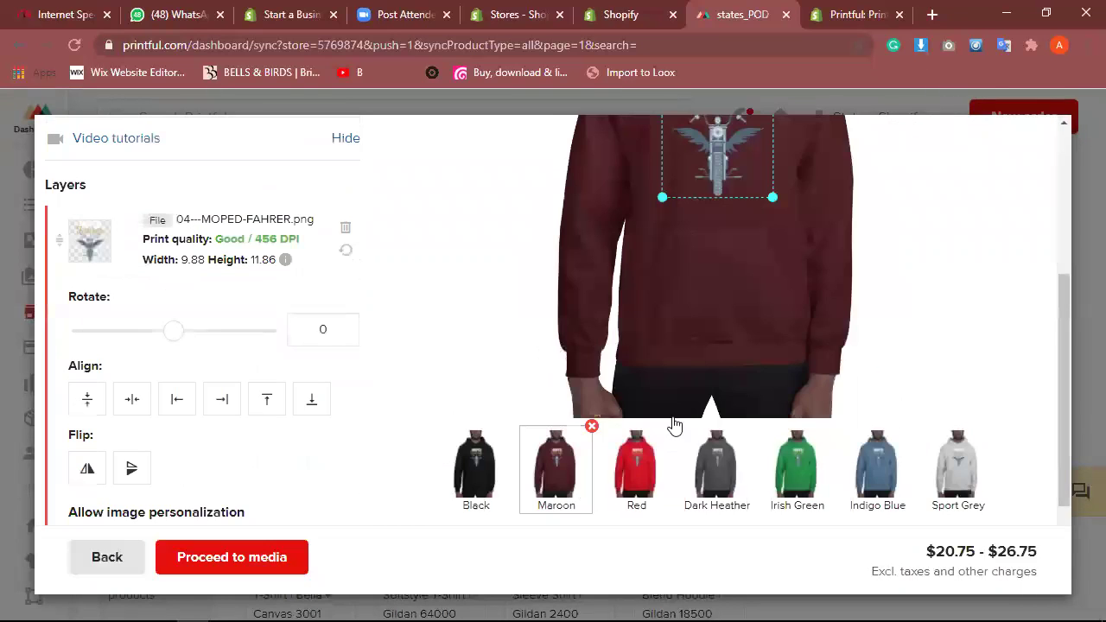
{"action": "scroll", "coordinate": [809, 290], "scroll_direction": "up", "scroll_amount": 3}
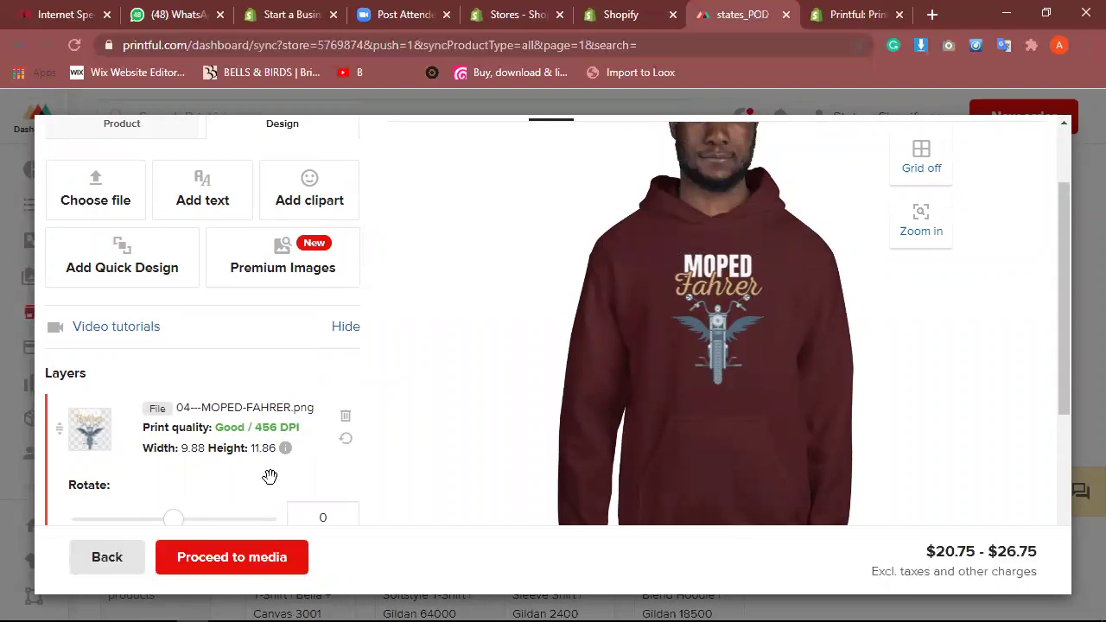
Step: Proceed to the media stage and apply the Women's Lifestyle mockups to all hoodie colors
{"action": "left_click", "coordinate": [253, 550]}
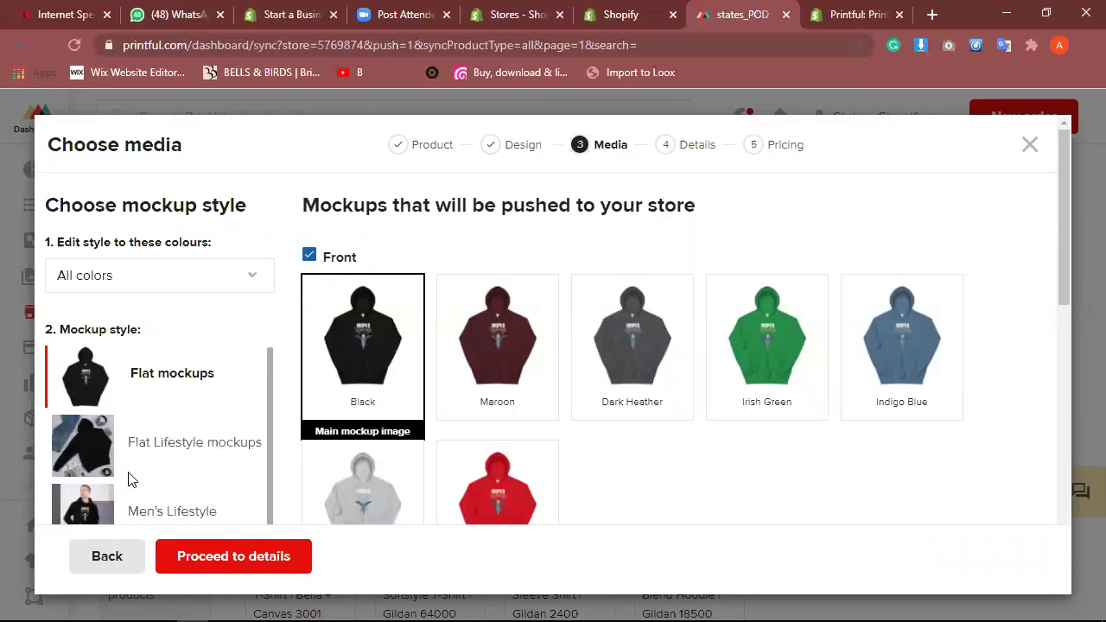
{"action": "scroll", "coordinate": [242, 352], "scroll_direction": "down", "scroll_amount": 3}
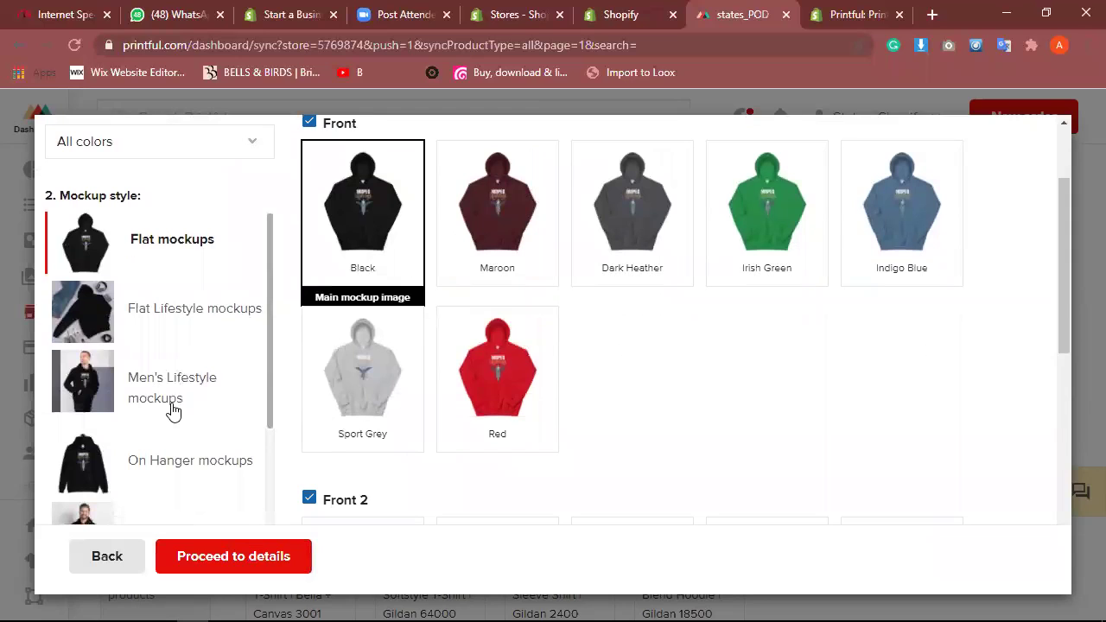
{"action": "scroll", "coordinate": [173, 411], "scroll_direction": "down", "scroll_amount": 4}
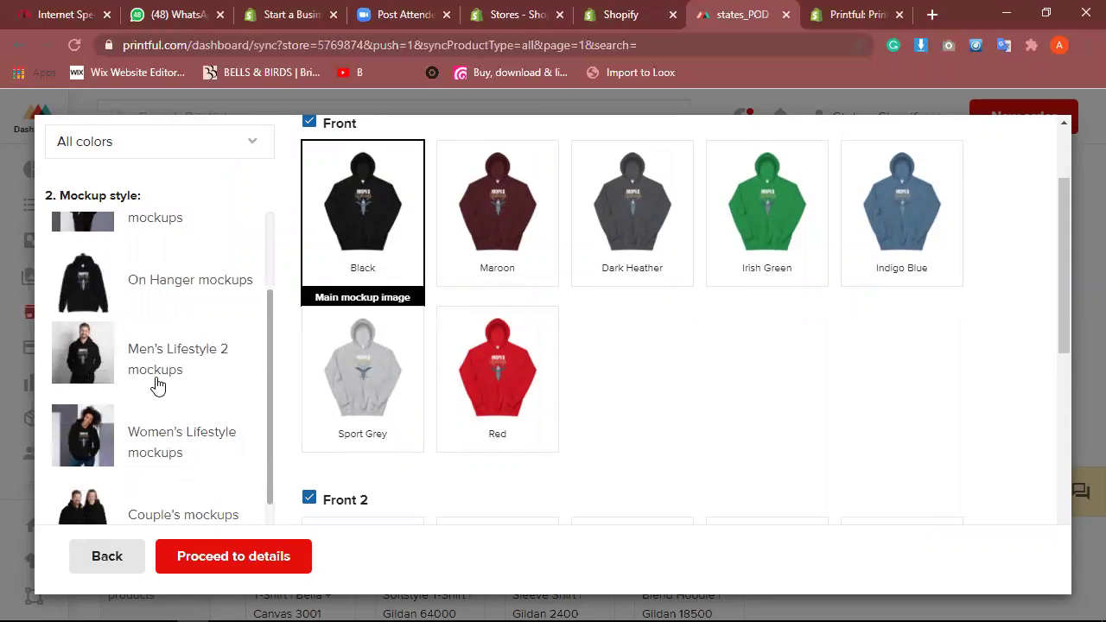
{"action": "left_click", "coordinate": [155, 430]}
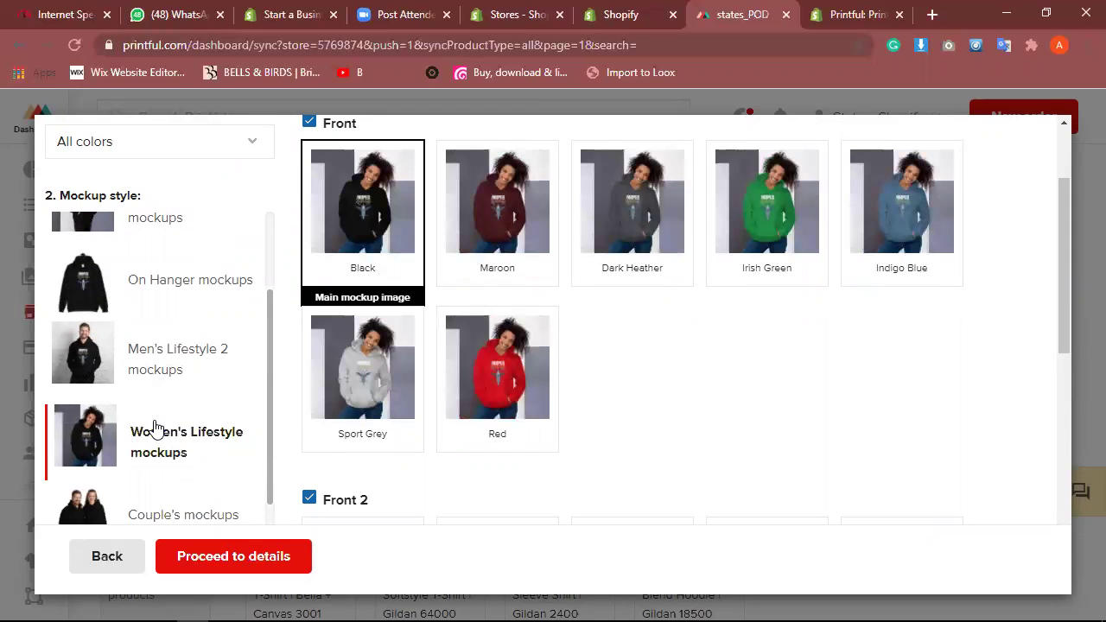
Step: Make the Maroon front mockup the hoodie's main image and proceed to the product details
{"action": "left_click", "coordinate": [506, 223]}
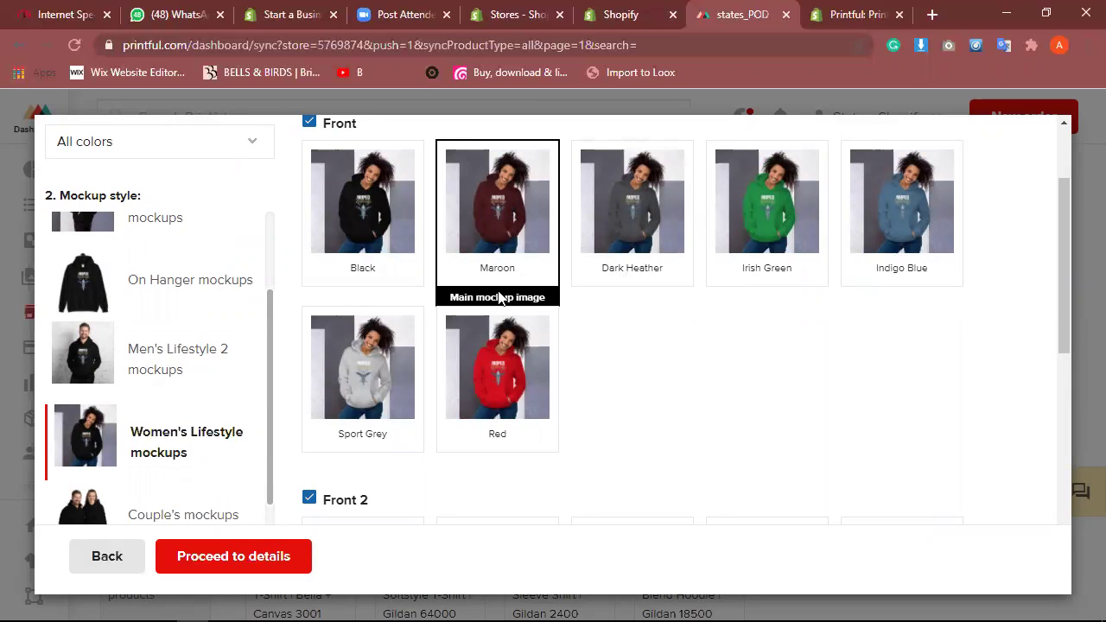
{"action": "scroll", "coordinate": [654, 371], "scroll_direction": "down", "scroll_amount": 3}
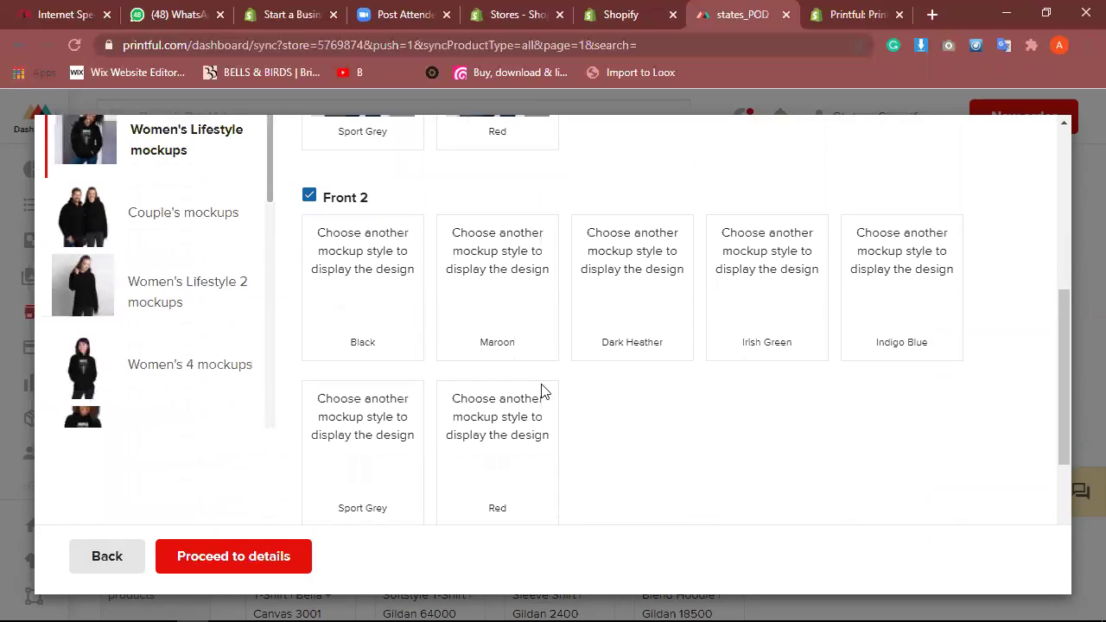
{"action": "left_click", "coordinate": [290, 563]}
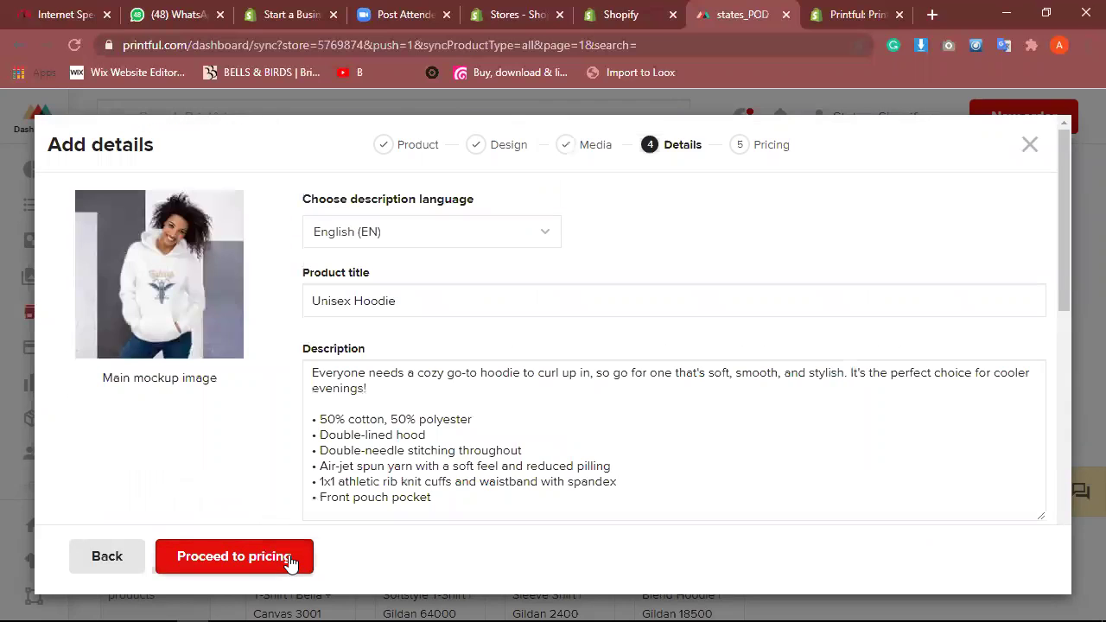
Step: Assign the hoodie to the Home page product collection and review its description and size guide
{"action": "scroll", "coordinate": [549, 367], "scroll_direction": "down", "scroll_amount": 3}
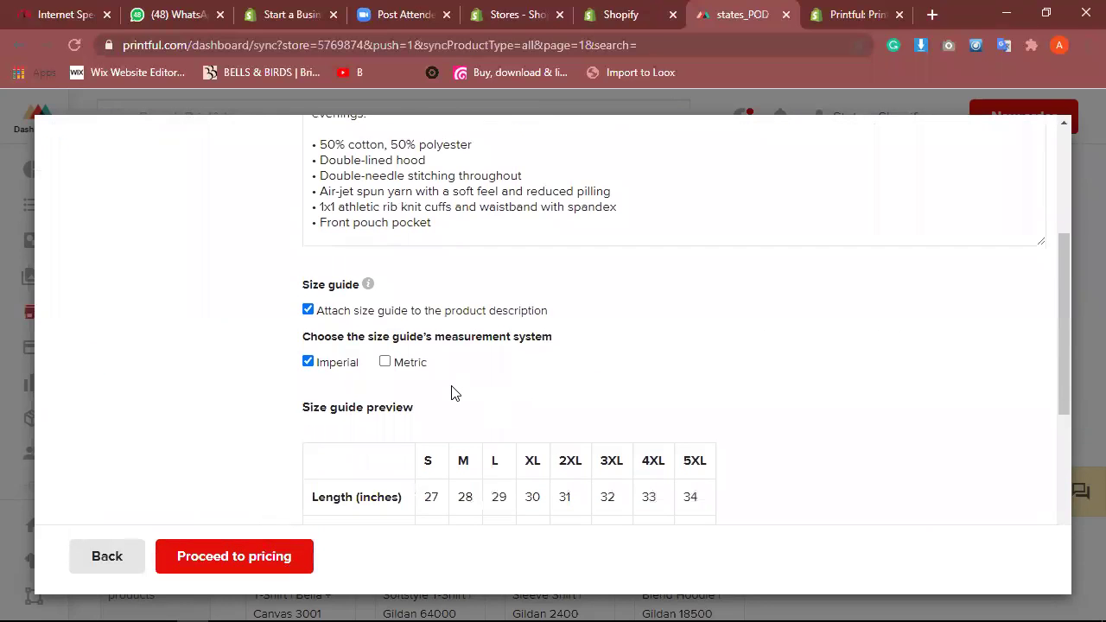
{"action": "scroll", "coordinate": [454, 392], "scroll_direction": "down", "scroll_amount": 5}
{"action": "scroll", "coordinate": [454, 393], "scroll_direction": "down", "scroll_amount": 1}
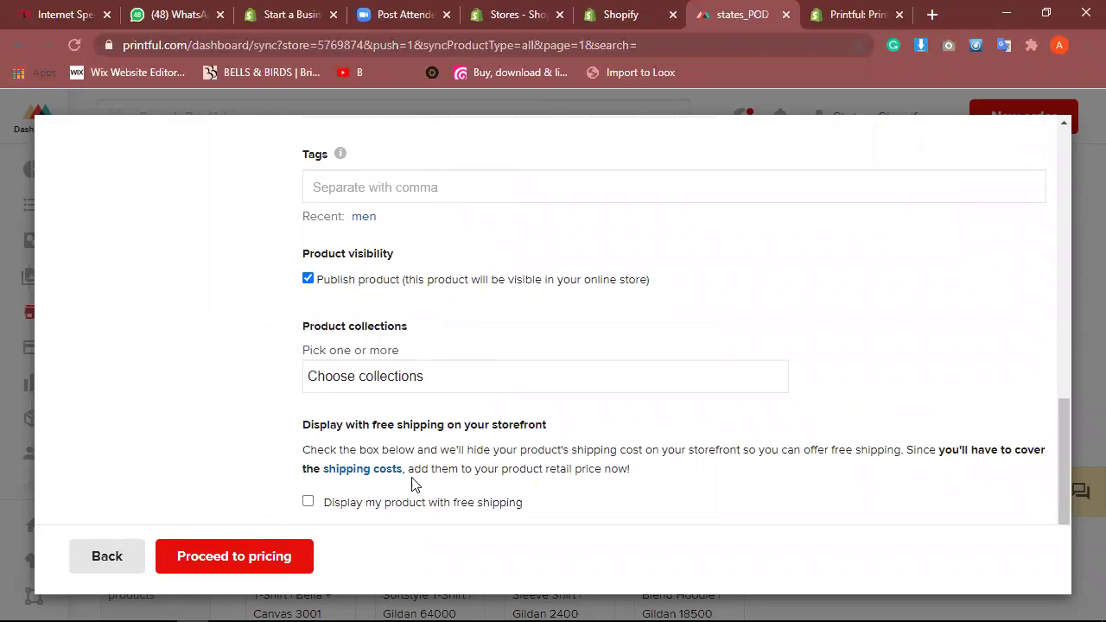
{"action": "left_click", "coordinate": [419, 382]}
{"action": "left_click", "coordinate": [410, 412]}
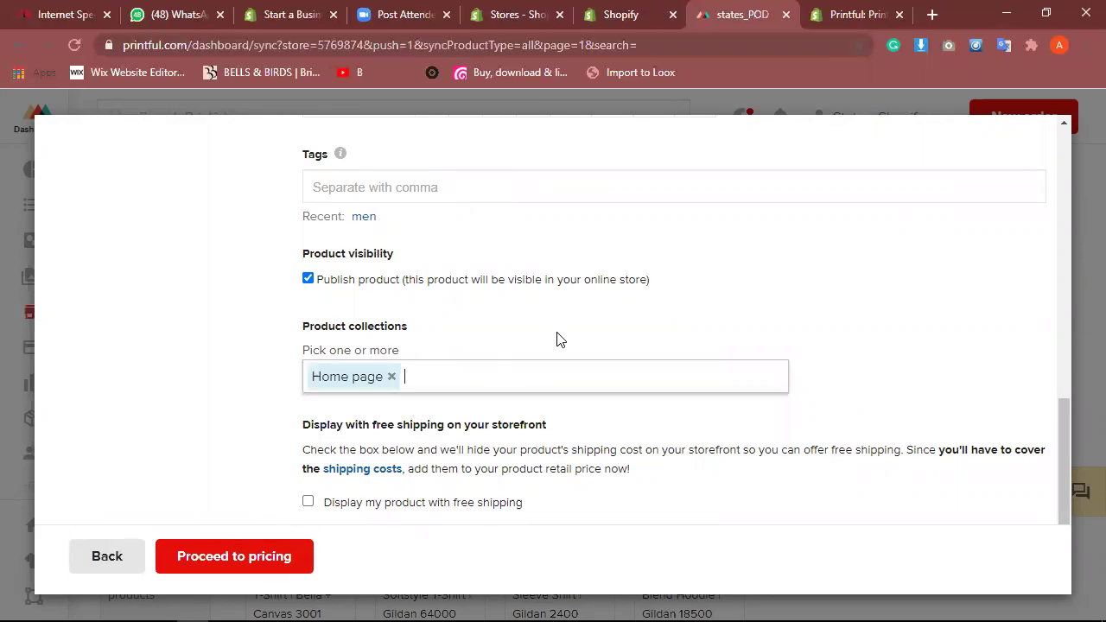
{"action": "scroll", "coordinate": [554, 342], "scroll_direction": "up", "scroll_amount": 3}
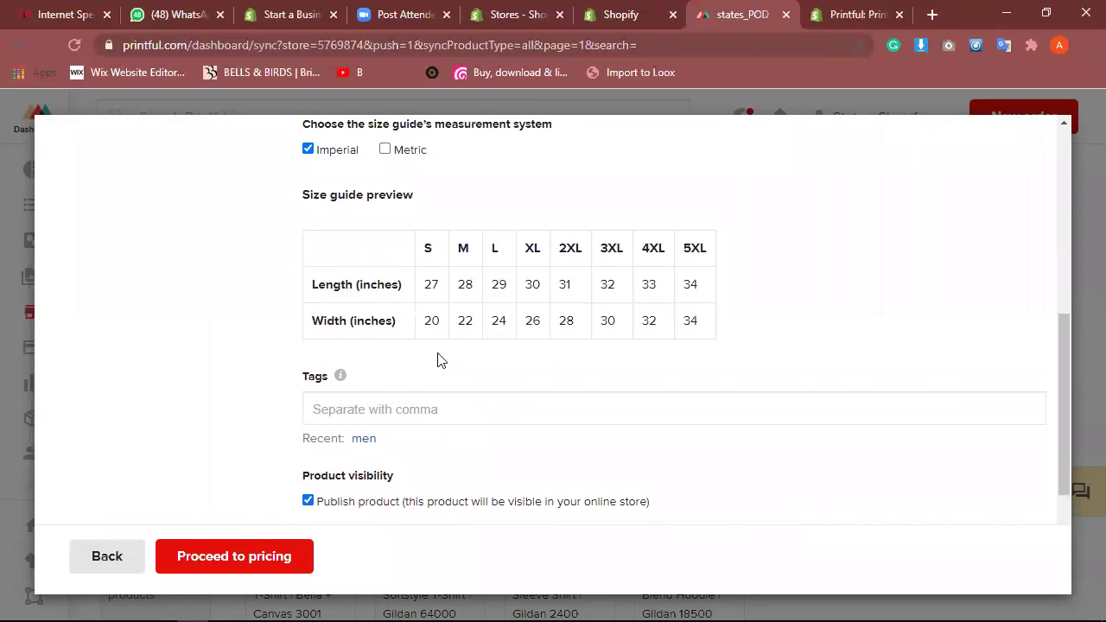
{"action": "scroll", "coordinate": [475, 346], "scroll_direction": "up", "scroll_amount": 4}
{"action": "left_click_drag", "start_coordinate": [484, 353], "coordinate": [289, 238]}
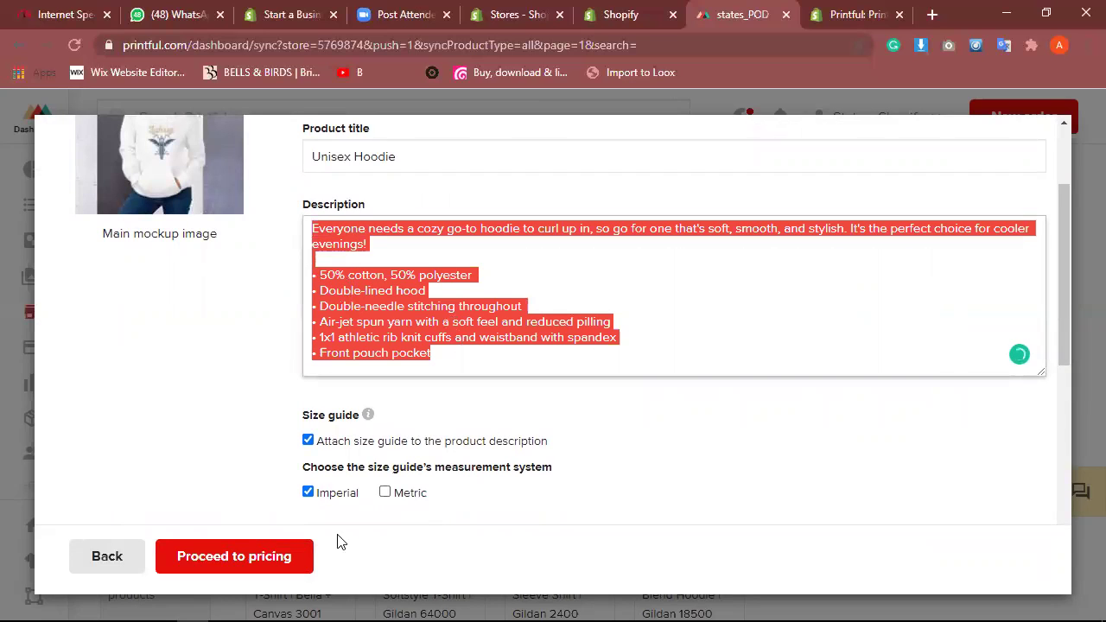
Step: Increase the hoodie's profit by 50% for all sizes and submit the product to the store
{"action": "left_click", "coordinate": [264, 559]}
{"action": "left_click", "coordinate": [994, 446]}
{"action": "left_click", "coordinate": [940, 434]}
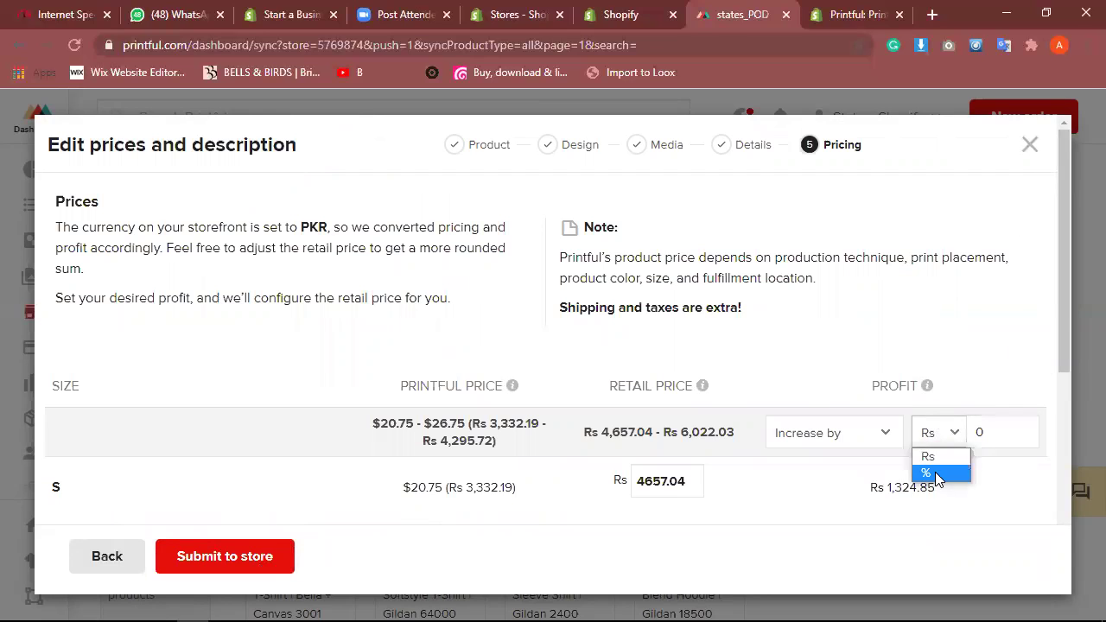
{"action": "left_click", "coordinate": [938, 475]}
{"action": "left_click", "coordinate": [983, 439]}
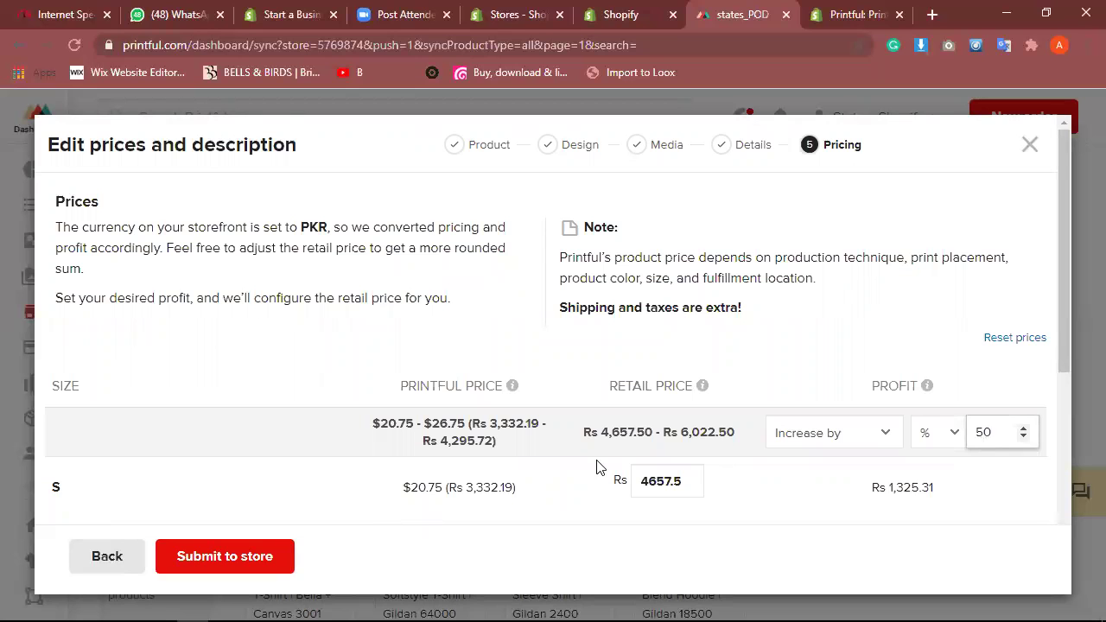
{"action": "left_click", "coordinate": [202, 557]}
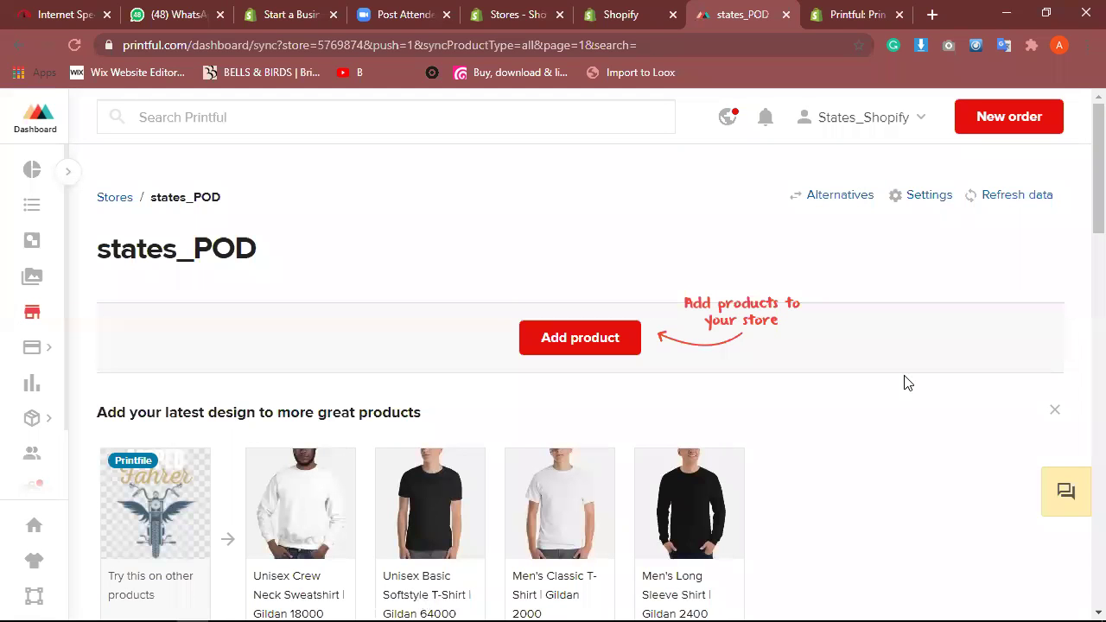
Step: Check the Printful store's product list, then switch to the Shopify admin and open a Unisex Hoodie from all products
{"action": "left_click_drag", "start_coordinate": [1080, 210], "coordinate": [1082, 448]}
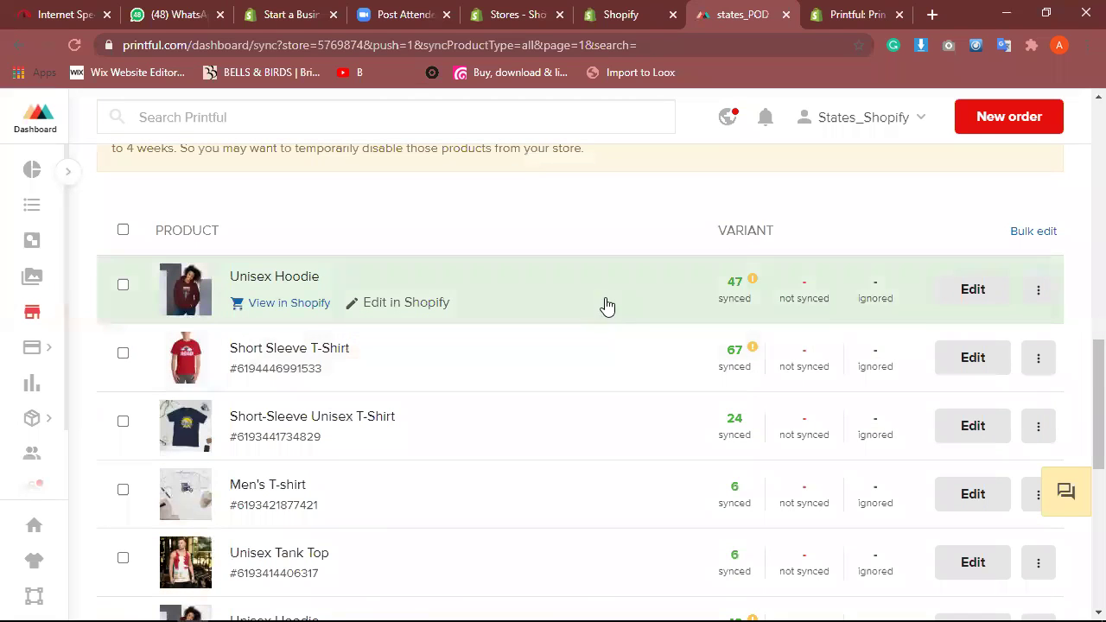
{"action": "left_click_drag", "start_coordinate": [1082, 389], "coordinate": [1081, 199]}
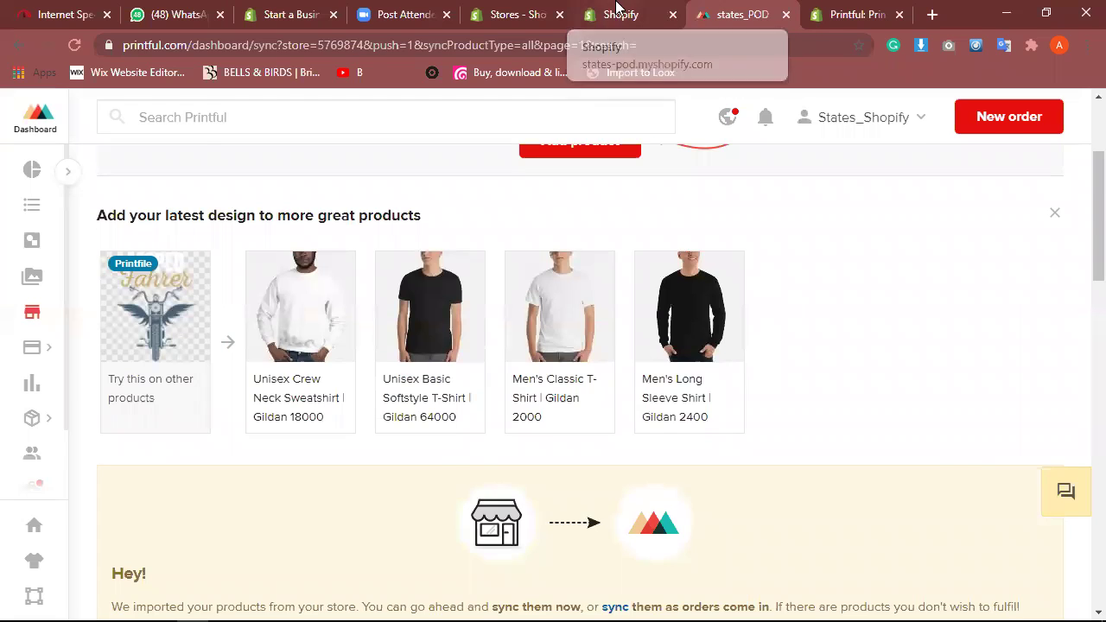
{"action": "left_click", "coordinate": [619, 10]}
{"action": "left_click", "coordinate": [109, 226]}
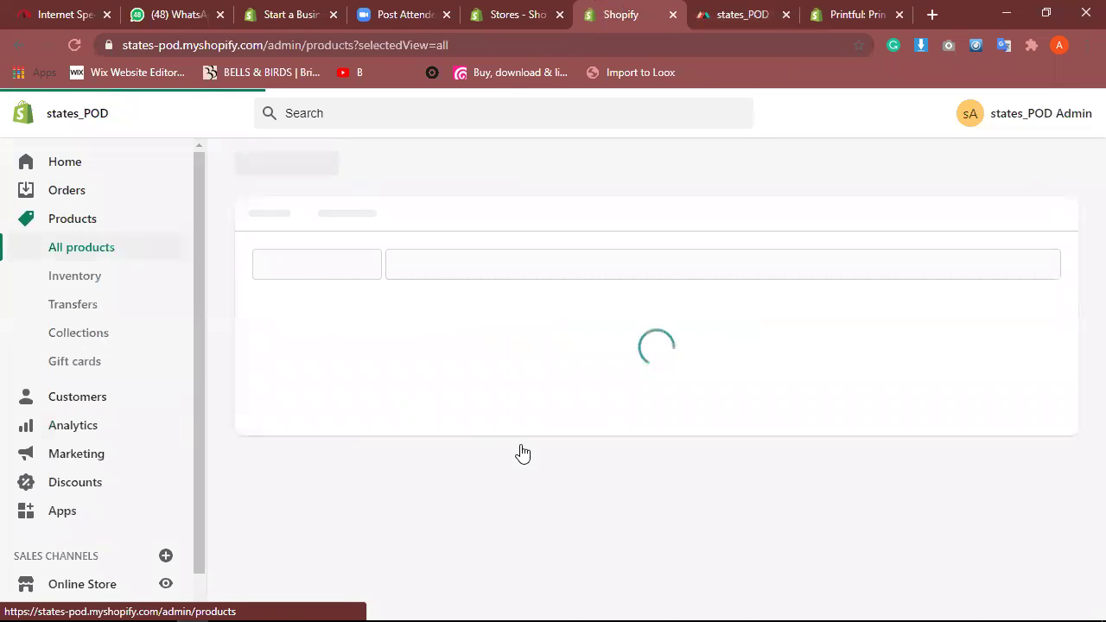
{"action": "scroll", "coordinate": [1080, 240], "scroll_direction": "down", "scroll_amount": 3}
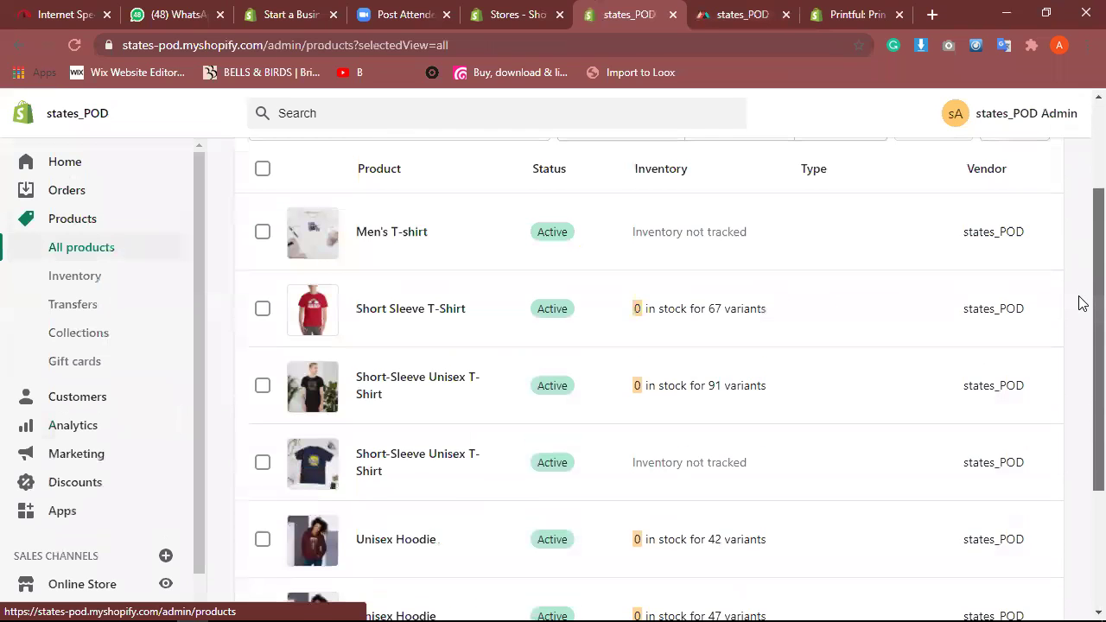
{"action": "left_click", "coordinate": [366, 468]}
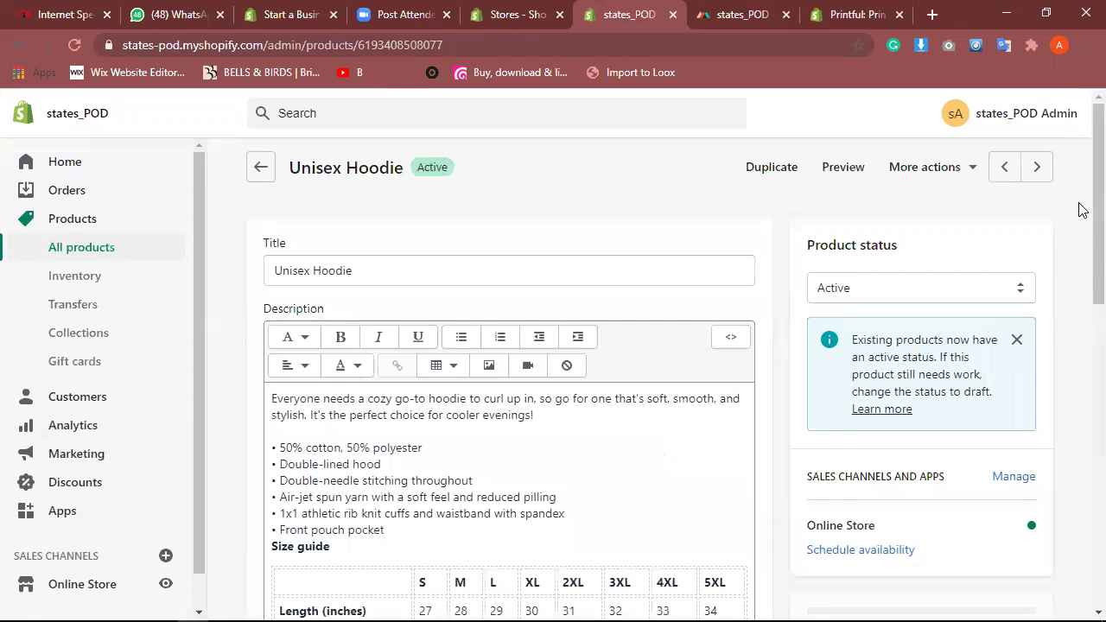
Step: Look through the Unisex Hoodie's product details and open its storefront preview
{"action": "scroll", "coordinate": [1079, 209], "scroll_direction": "down", "scroll_amount": 7}
{"action": "scroll", "coordinate": [1079, 320], "scroll_direction": "up", "scroll_amount": 5}
{"action": "scroll", "coordinate": [1079, 282], "scroll_direction": "up", "scroll_amount": 4}
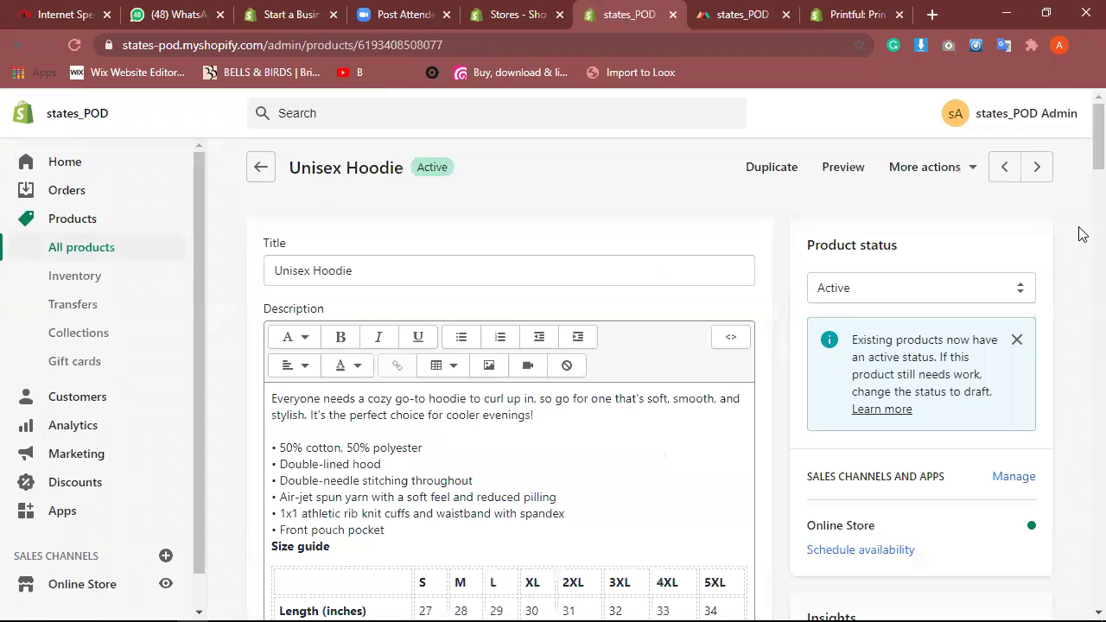
{"action": "left_click", "coordinate": [844, 168]}
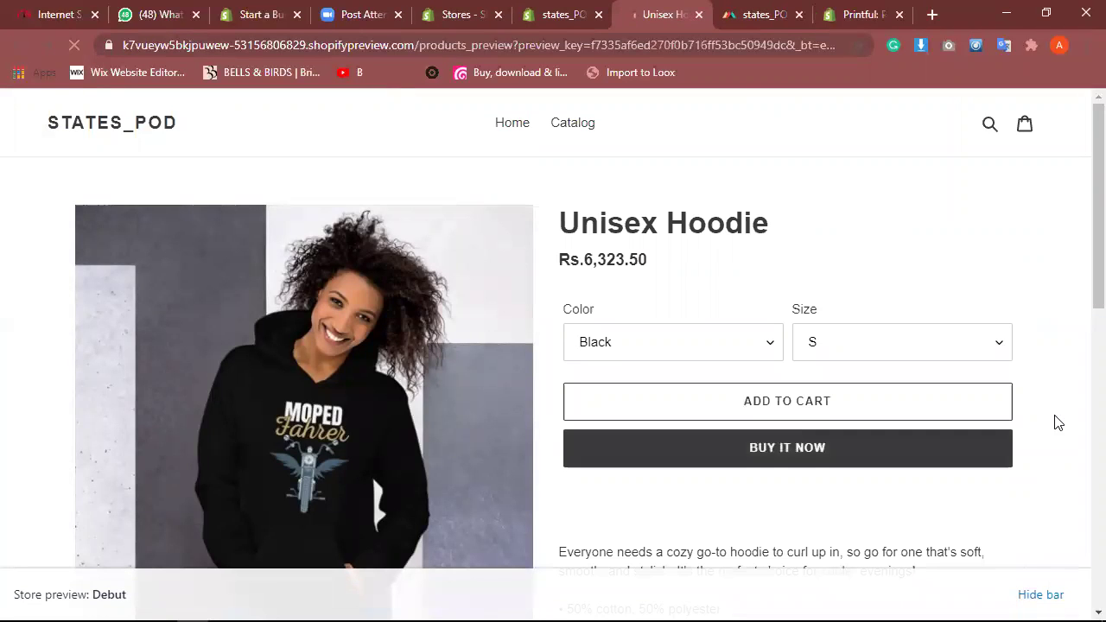
Step: Examine the previewed Unisex Hoodie page, including the maroon and dark blue images, description and size guide
{"action": "scroll", "coordinate": [1080, 220], "scroll_direction": "down", "scroll_amount": 2}
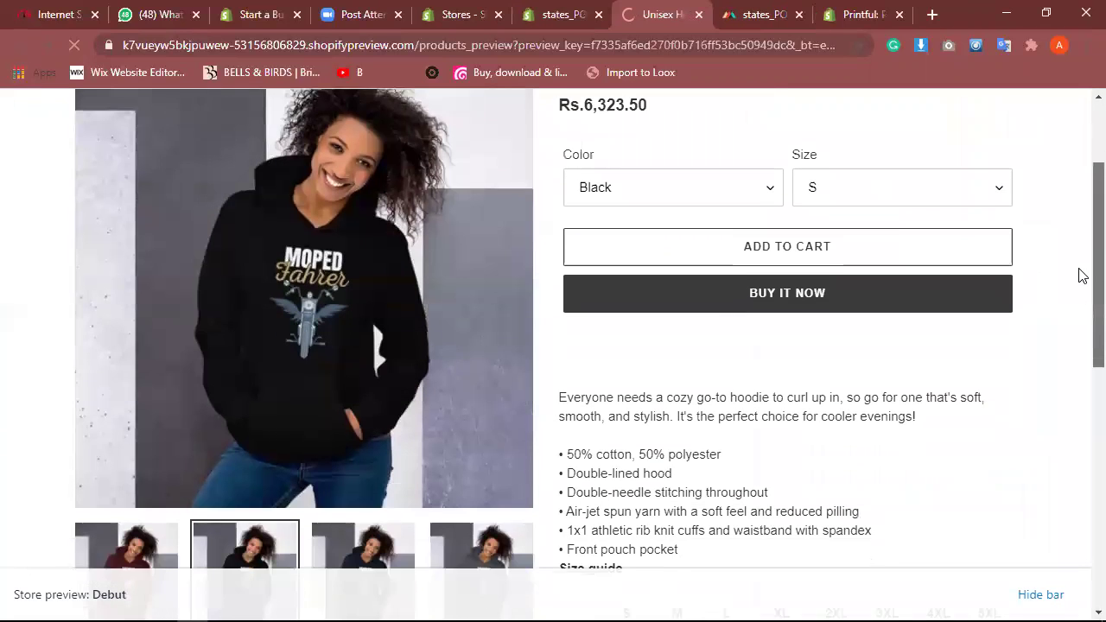
{"action": "scroll", "coordinate": [383, 513], "scroll_direction": "down", "scroll_amount": 3}
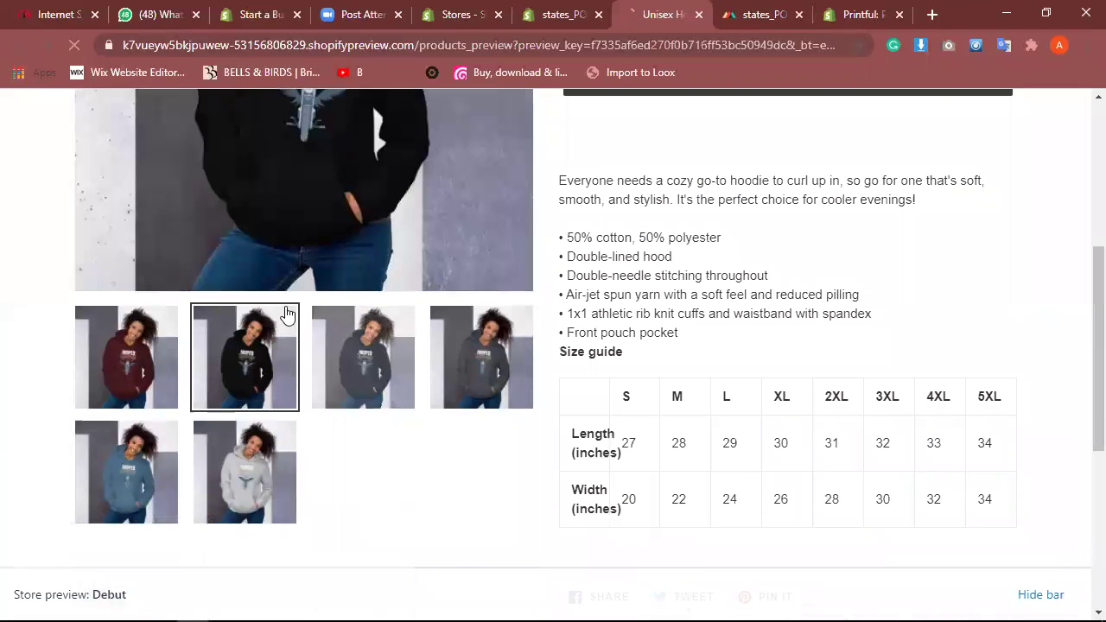
{"action": "left_click", "coordinate": [149, 353]}
{"action": "scroll", "coordinate": [448, 365], "scroll_direction": "down", "scroll_amount": 3}
{"action": "scroll", "coordinate": [447, 366], "scroll_direction": "up", "scroll_amount": 10}
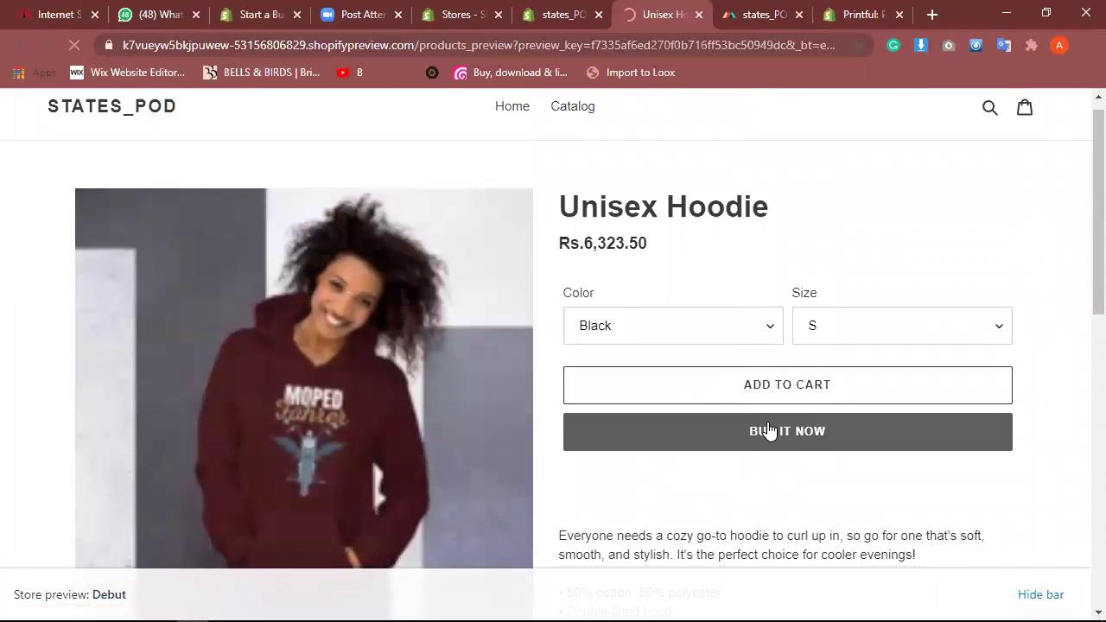
{"action": "scroll", "coordinate": [768, 433], "scroll_direction": "down", "scroll_amount": 2}
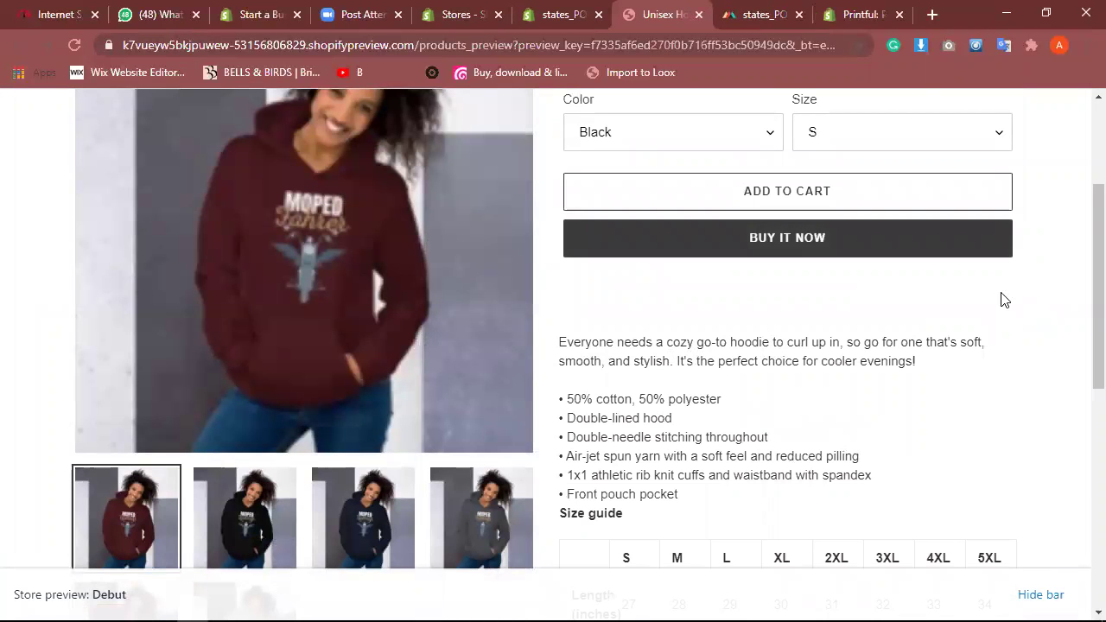
{"action": "scroll", "coordinate": [1080, 259], "scroll_direction": "up", "scroll_amount": 1}
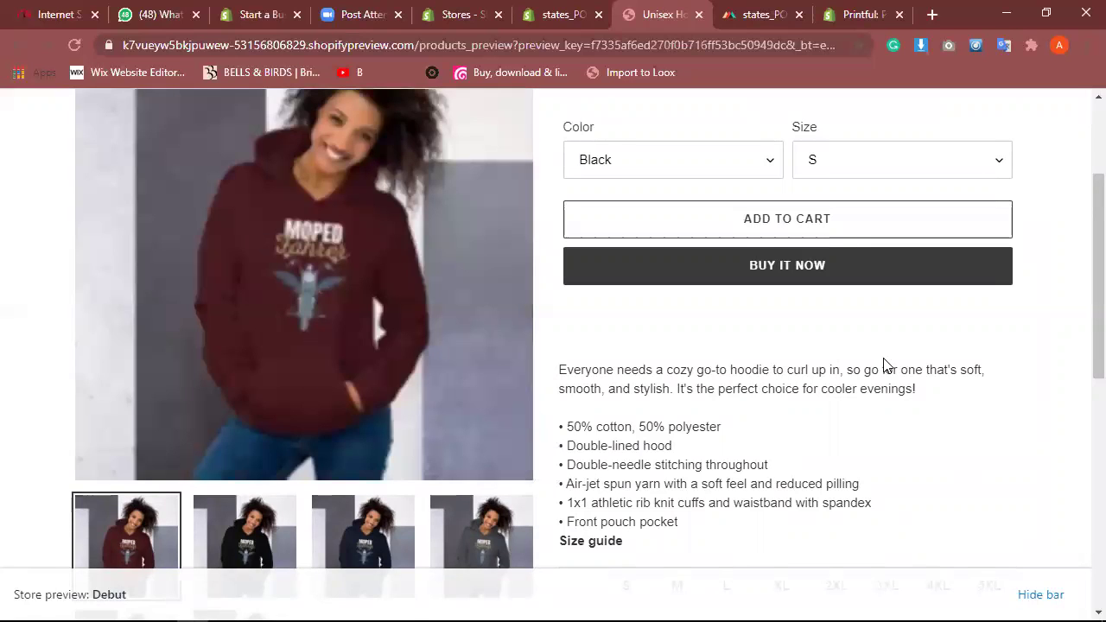
{"action": "scroll", "coordinate": [844, 326], "scroll_direction": "up", "scroll_amount": 1}
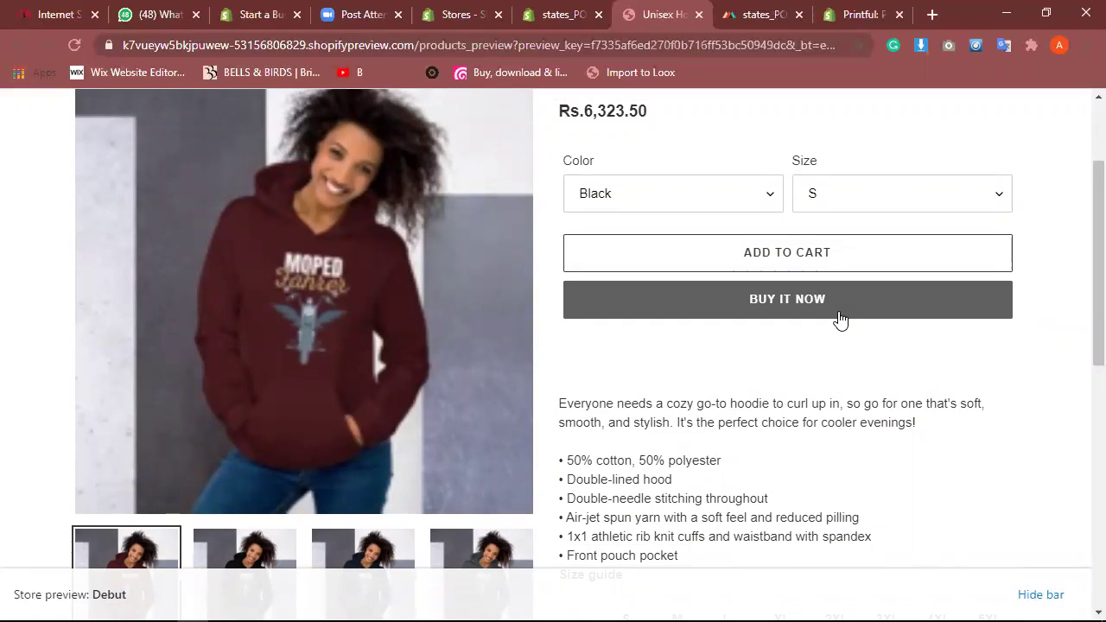
{"action": "left_click_drag", "start_coordinate": [1080, 254], "coordinate": [1083, 307]}
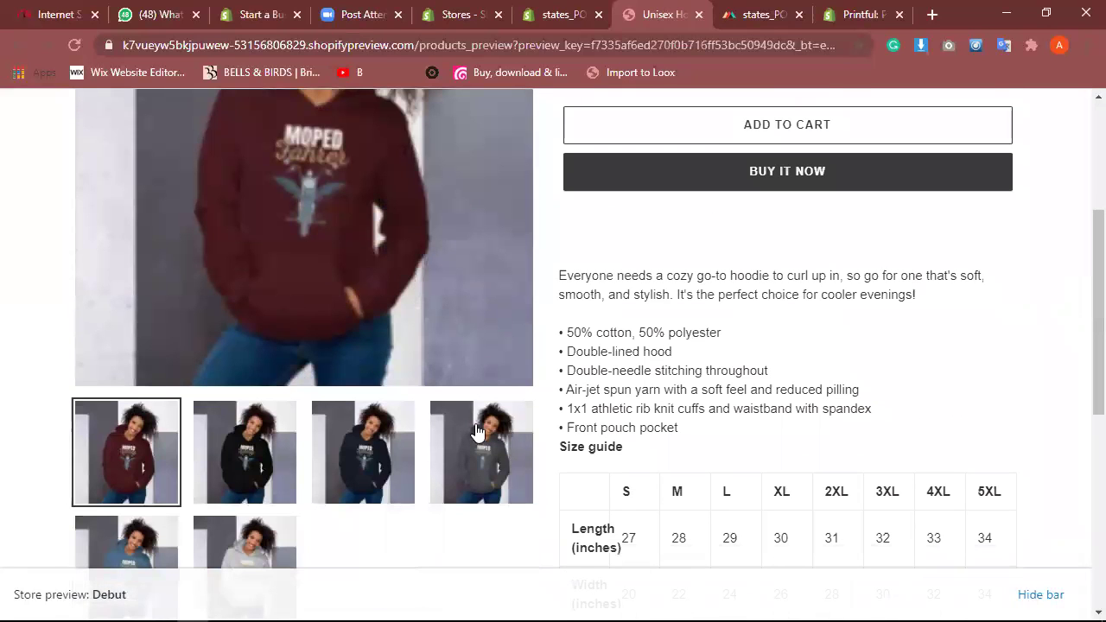
{"action": "left_click", "coordinate": [354, 457]}
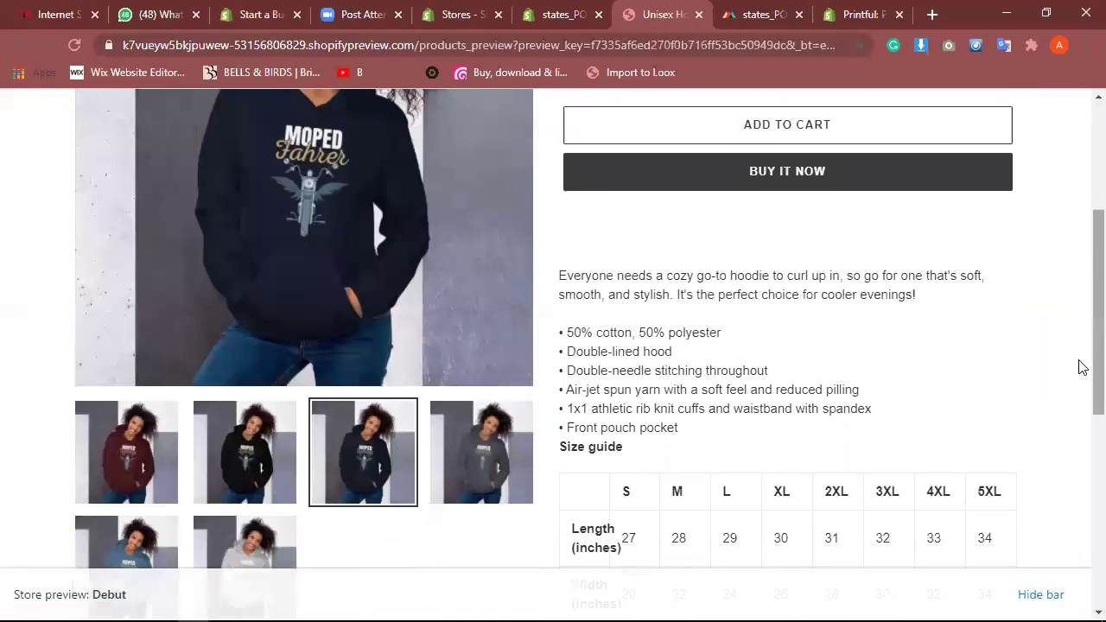
{"action": "left_click_drag", "start_coordinate": [1080, 366], "coordinate": [1079, 292]}
Step: Return to the Shopify admin and open the Home page collection from the product collections
{"action": "left_click", "coordinate": [562, 14]}
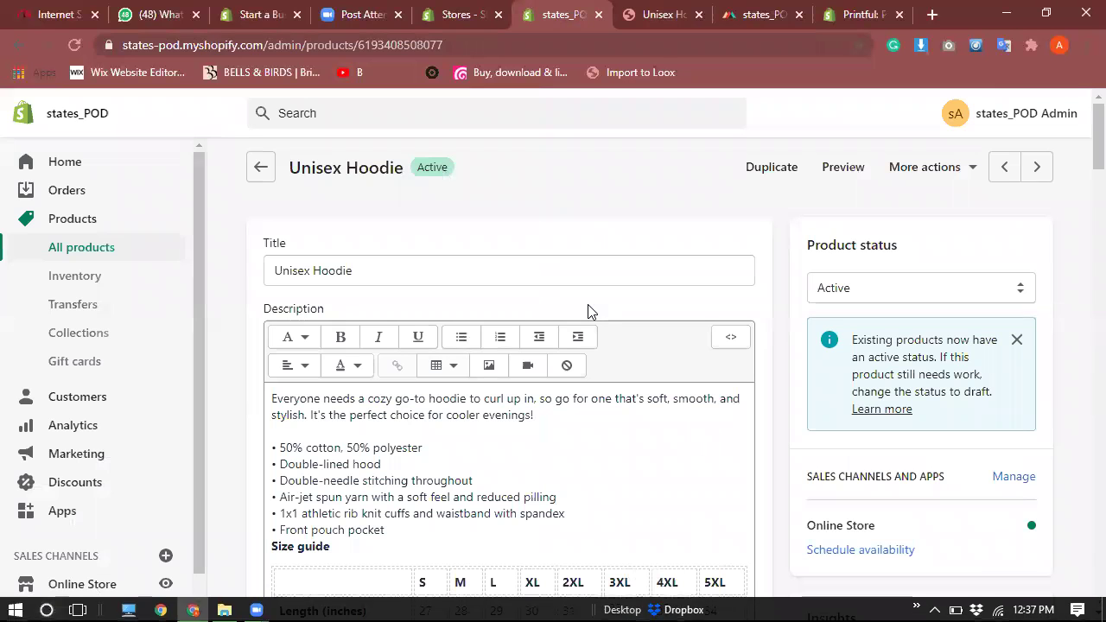
{"action": "scroll", "coordinate": [588, 309], "scroll_direction": "down", "scroll_amount": 3}
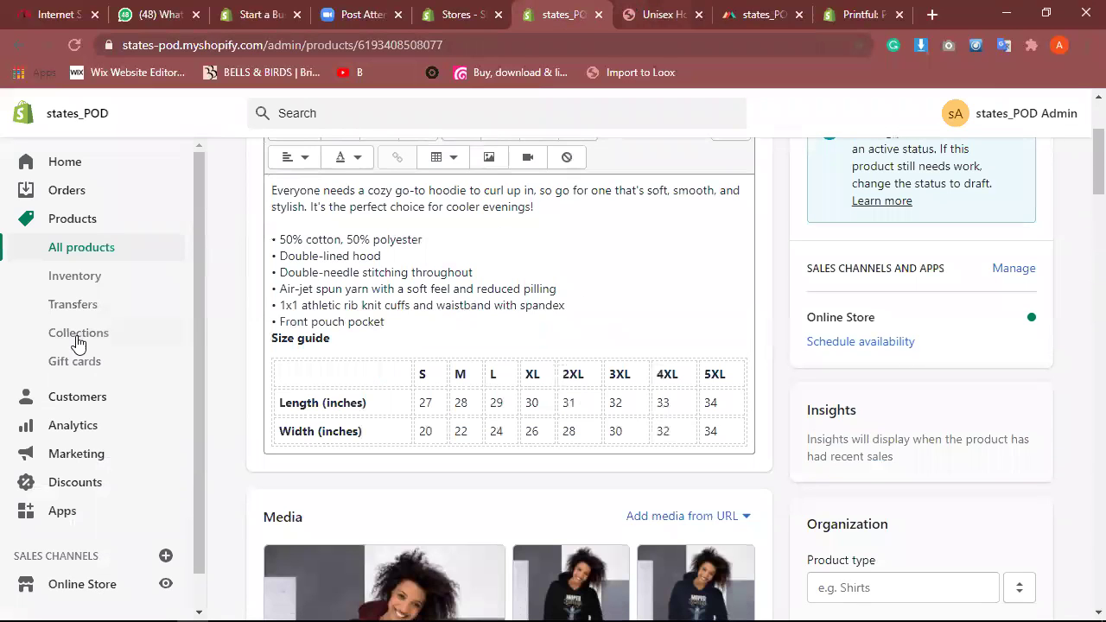
{"action": "scroll", "coordinate": [78, 518], "scroll_direction": "down", "scroll_amount": 1}
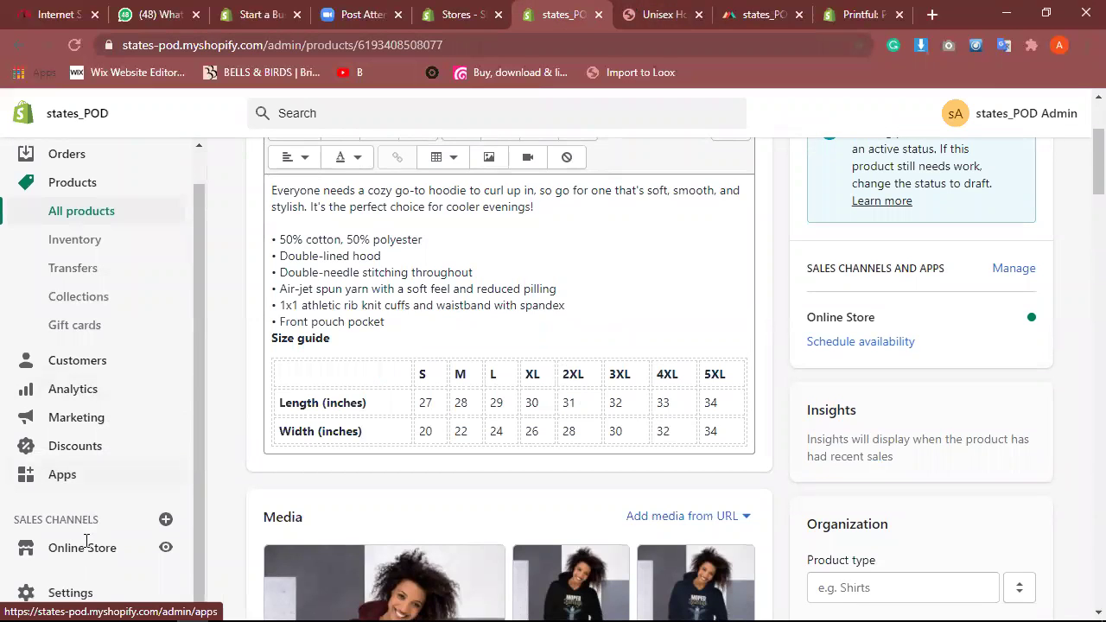
{"action": "left_click", "coordinate": [88, 547]}
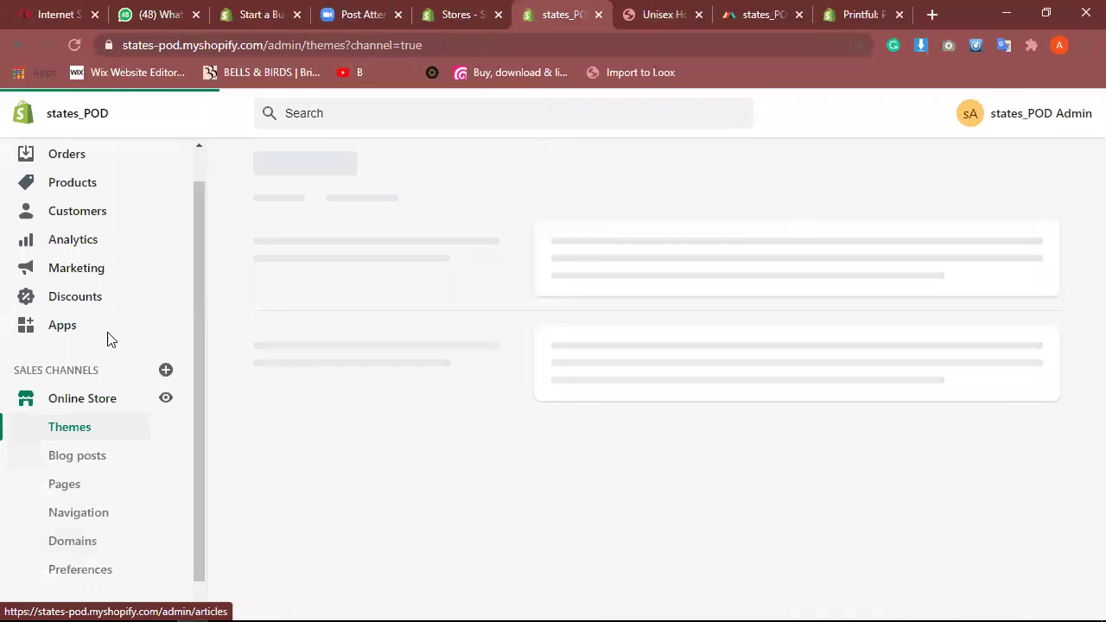
{"action": "left_click", "coordinate": [123, 215]}
{"action": "left_click", "coordinate": [116, 191]}
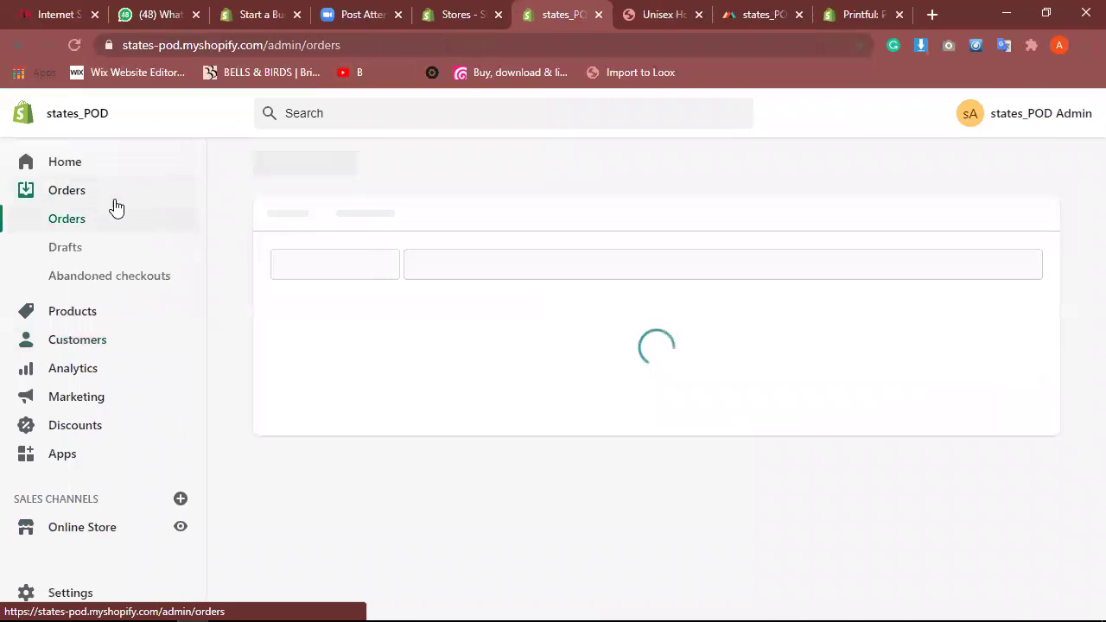
{"action": "left_click", "coordinate": [97, 317]}
{"action": "left_click", "coordinate": [98, 342]}
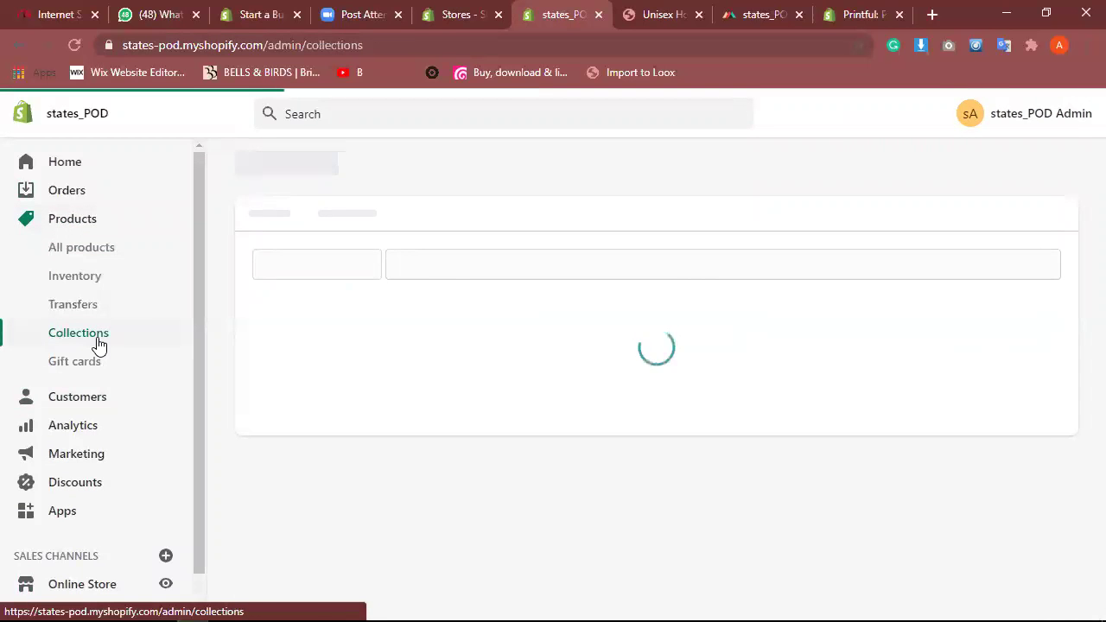
{"action": "left_click", "coordinate": [461, 399]}
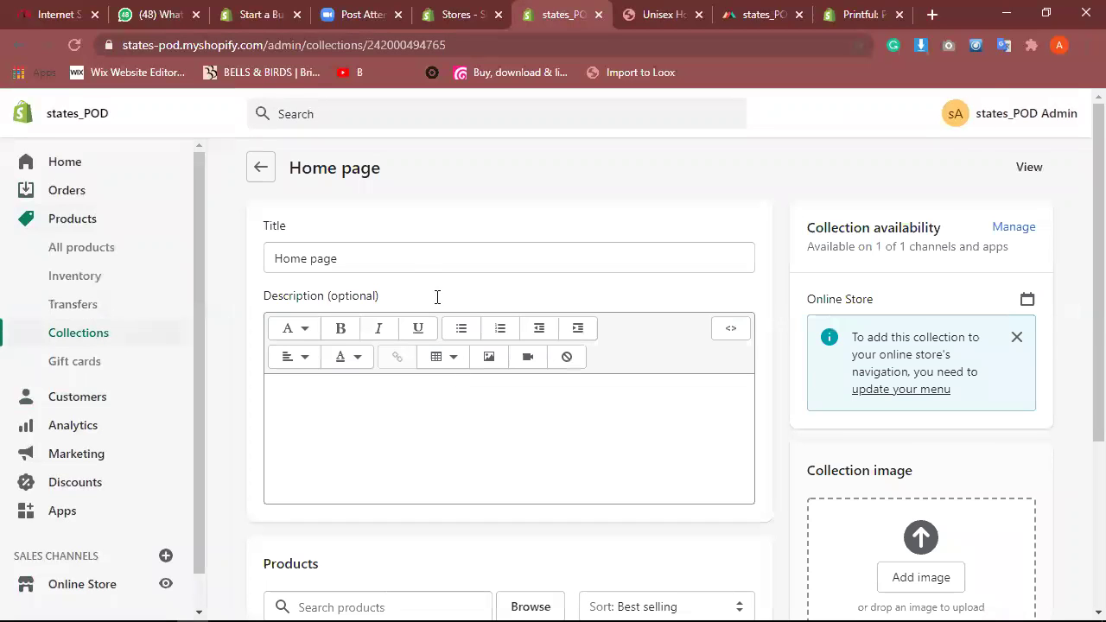
Step: Replace the Home page collection's title with Print On Demand
{"action": "left_click_drag", "start_coordinate": [418, 251], "coordinate": [245, 257]}
{"action": "key", "text": "BackSpace"}
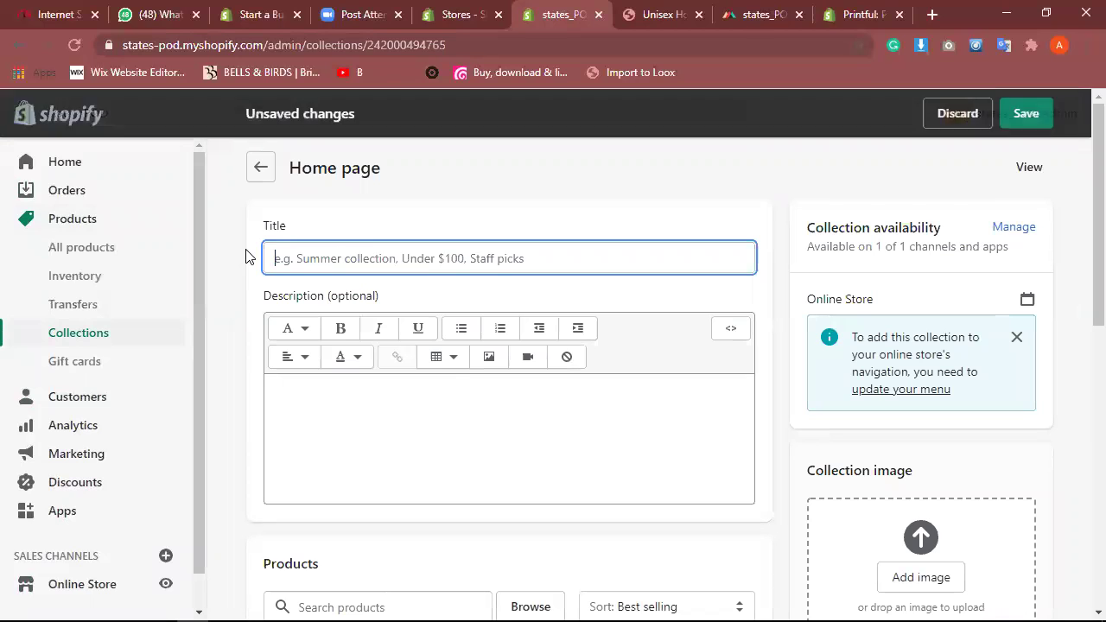
{"action": "type", "text": "Print On Demand"}
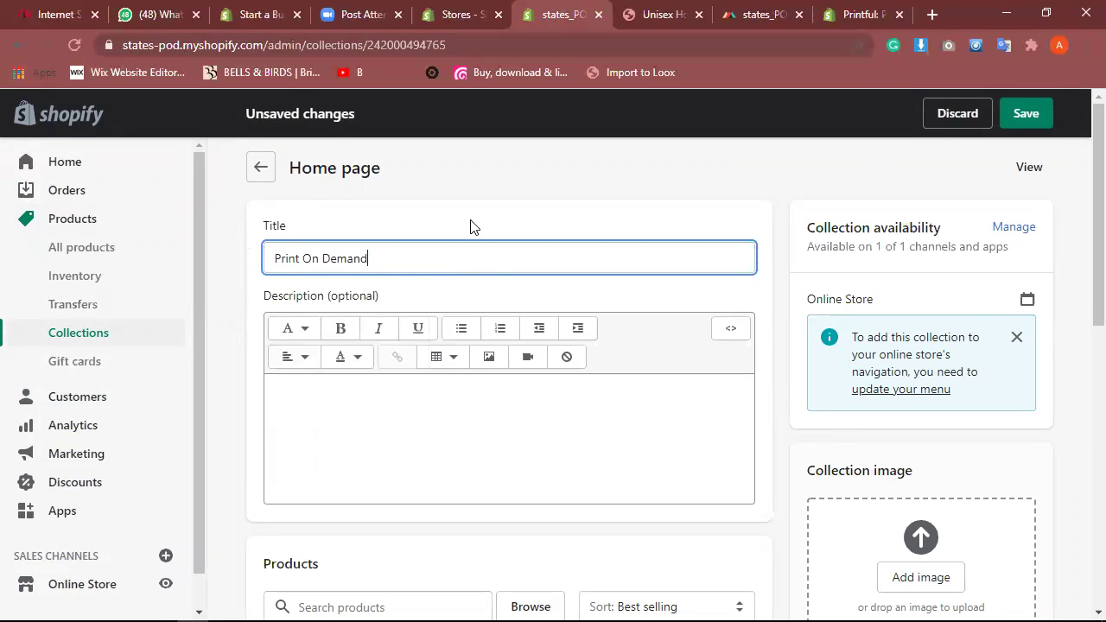
Step: Save the renamed Print On Demand collection and look over its product list
{"action": "left_click", "coordinate": [1035, 113]}
{"action": "scroll", "coordinate": [1080, 297], "scroll_direction": "down", "scroll_amount": 4}
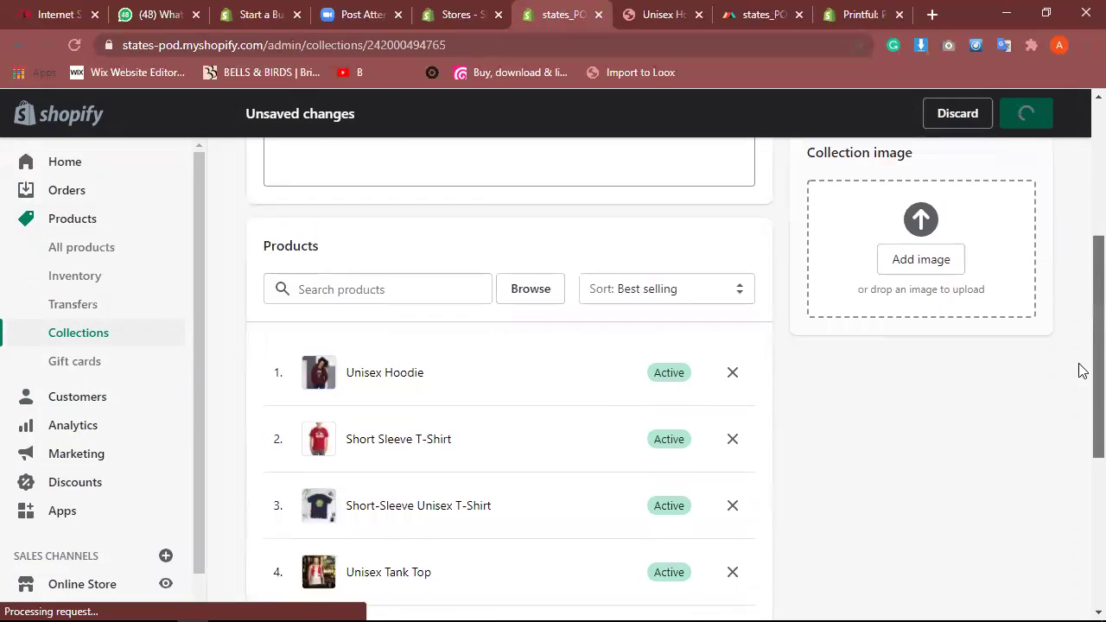
{"action": "scroll", "coordinate": [1080, 389], "scroll_direction": "down", "scroll_amount": 2}
{"action": "scroll", "coordinate": [1080, 345], "scroll_direction": "up", "scroll_amount": 2}
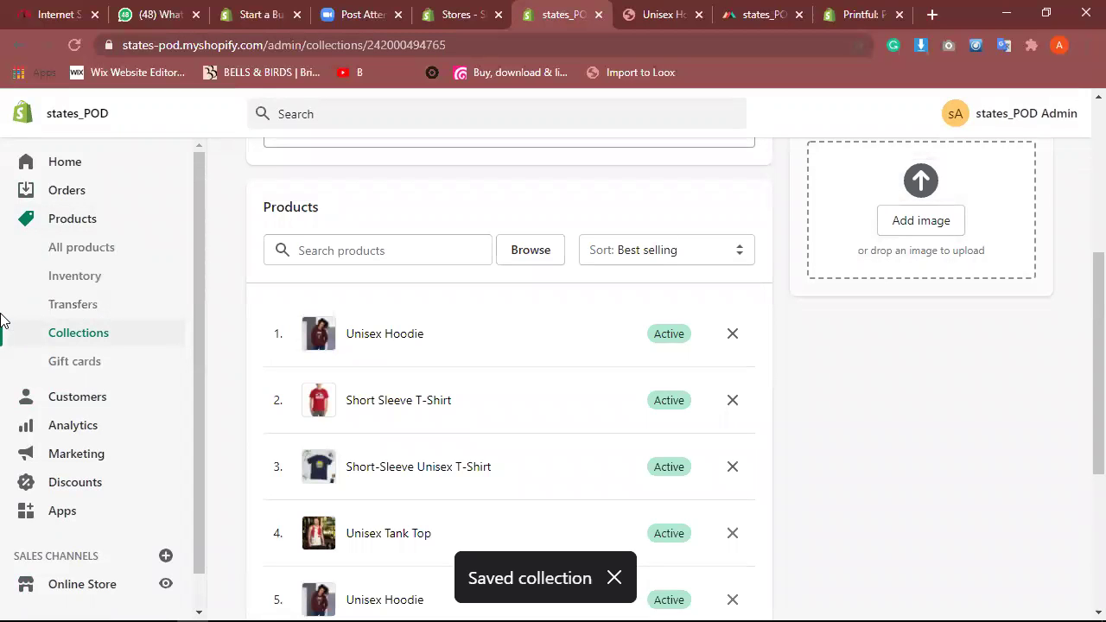
Step: Go to the online store's themes and start adding a file for a theme upload to the theme library
{"action": "left_click", "coordinate": [98, 595]}
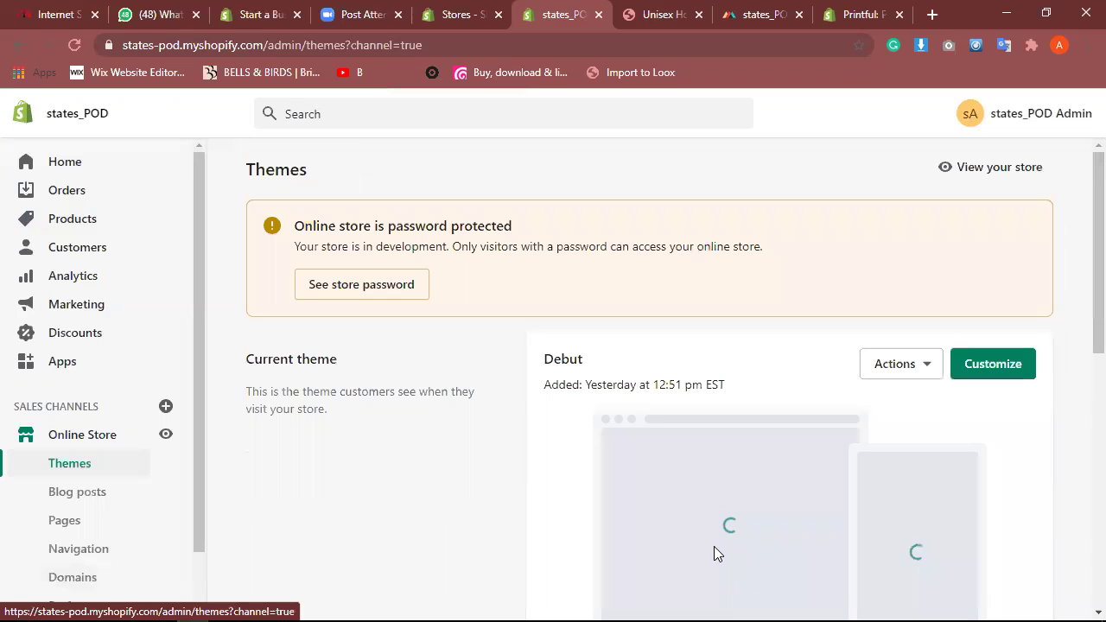
{"action": "scroll", "coordinate": [1079, 364], "scroll_direction": "down", "scroll_amount": 6}
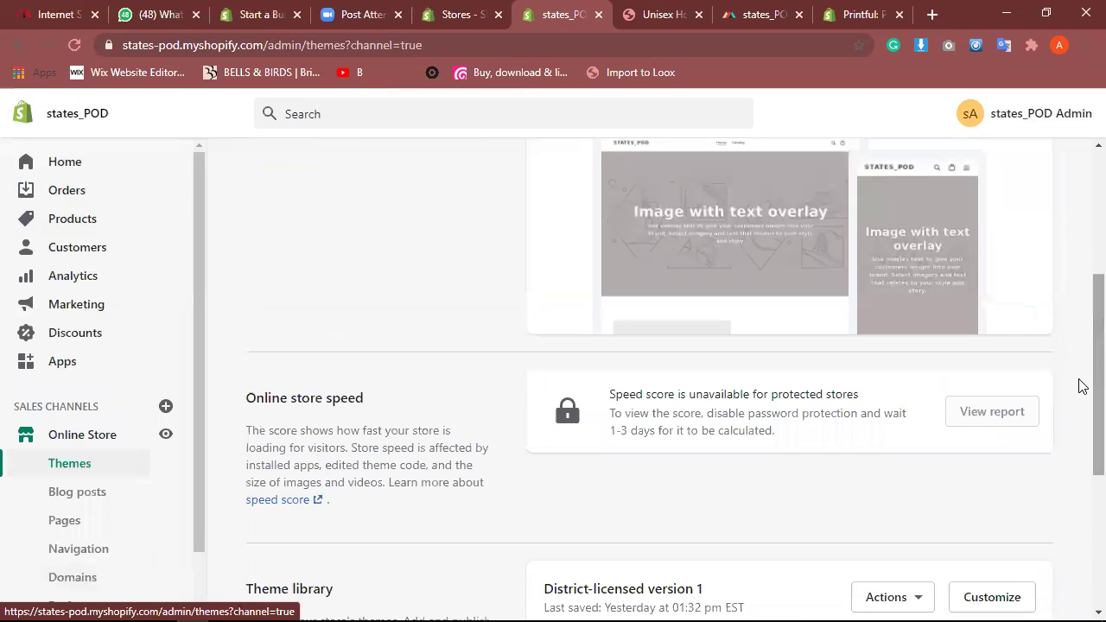
{"action": "scroll", "coordinate": [1080, 415], "scroll_direction": "down", "scroll_amount": 1}
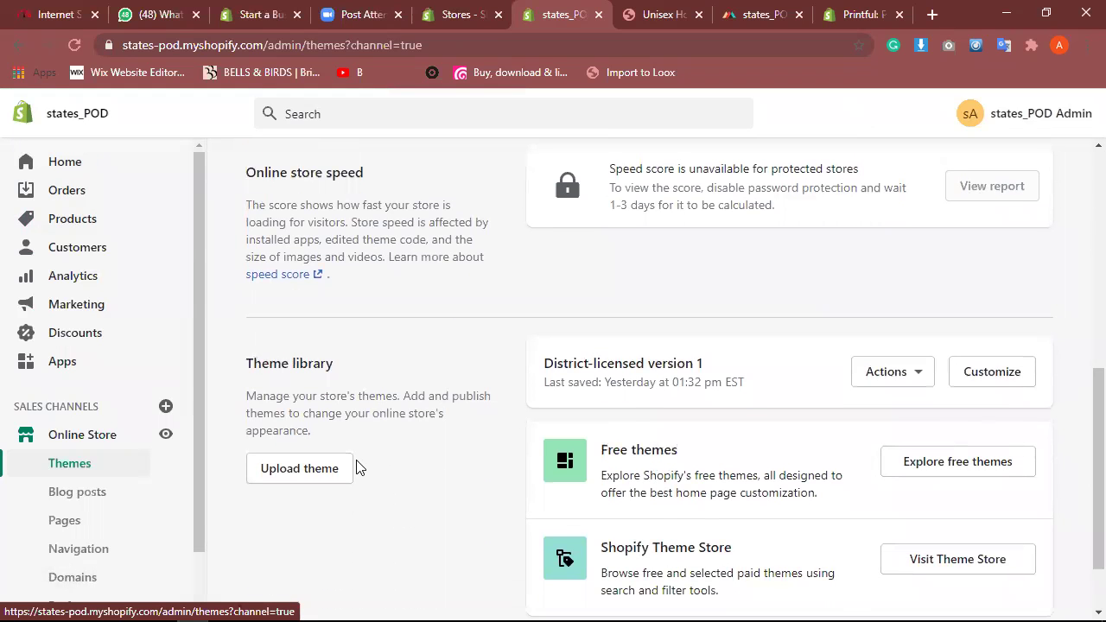
{"action": "left_click", "coordinate": [302, 471]}
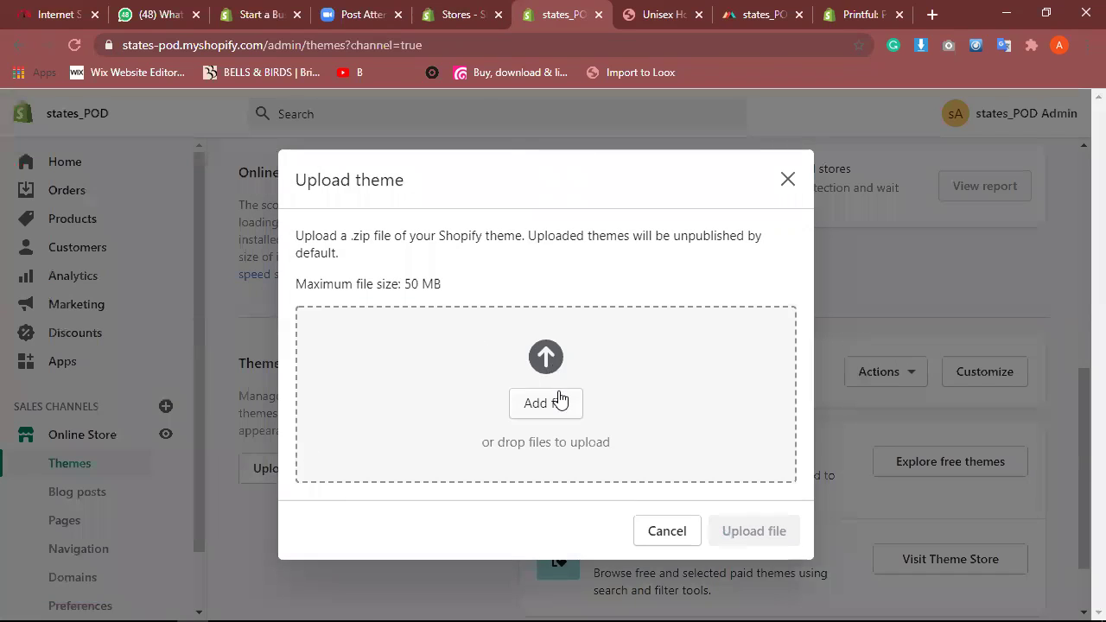
{"action": "left_click", "coordinate": [559, 401]}
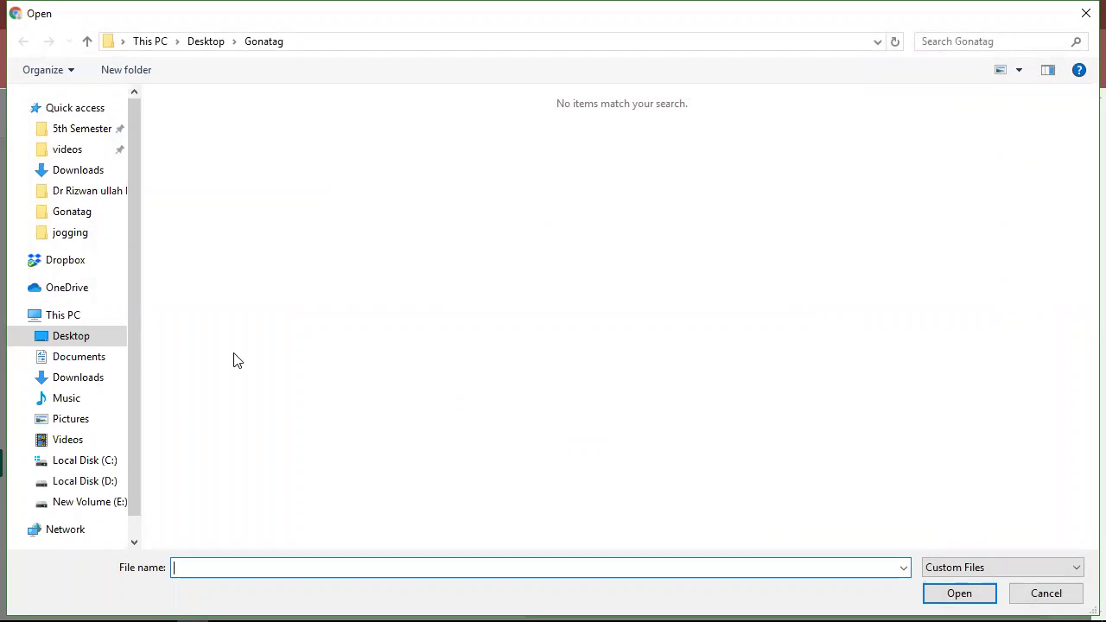
Step: Upload the theme file District-Licensed Version (1).zip from the All shopify themes folder on the Desktop
{"action": "left_click", "coordinate": [78, 316]}
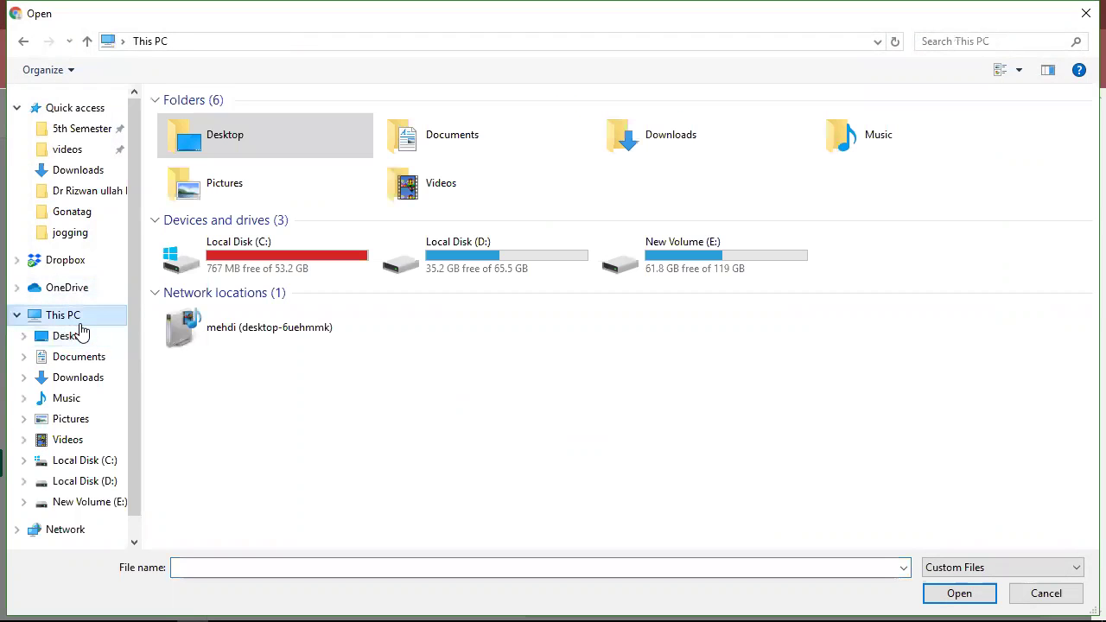
{"action": "left_click", "coordinate": [300, 157]}
{"action": "double_click", "coordinate": [281, 146]}
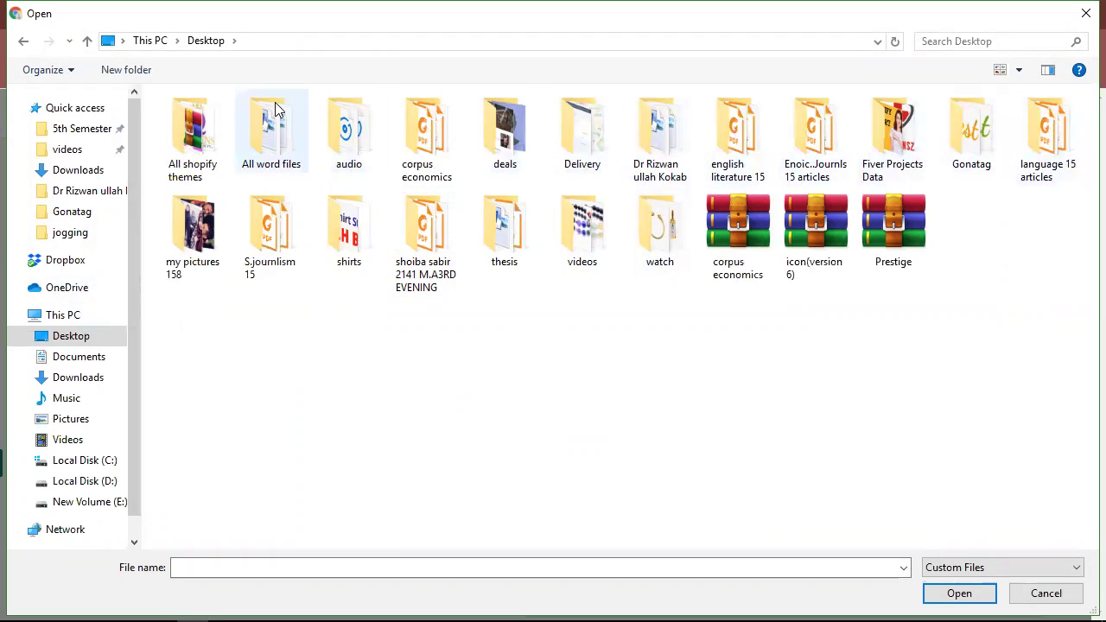
{"action": "double_click", "coordinate": [226, 115]}
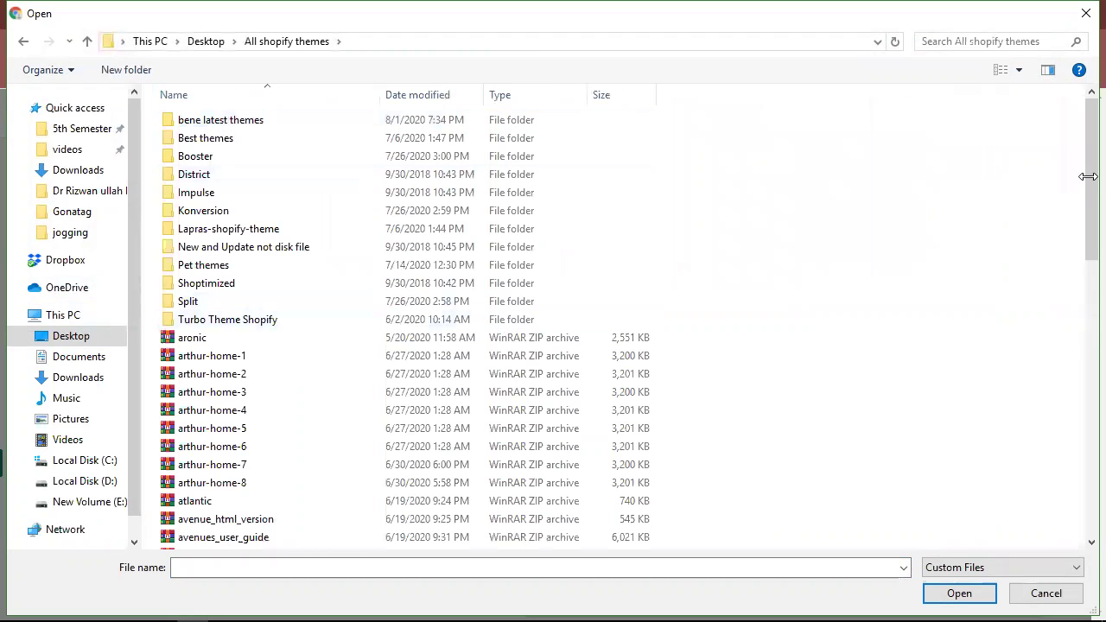
{"action": "left_click_drag", "start_coordinate": [1080, 190], "coordinate": [1083, 311]}
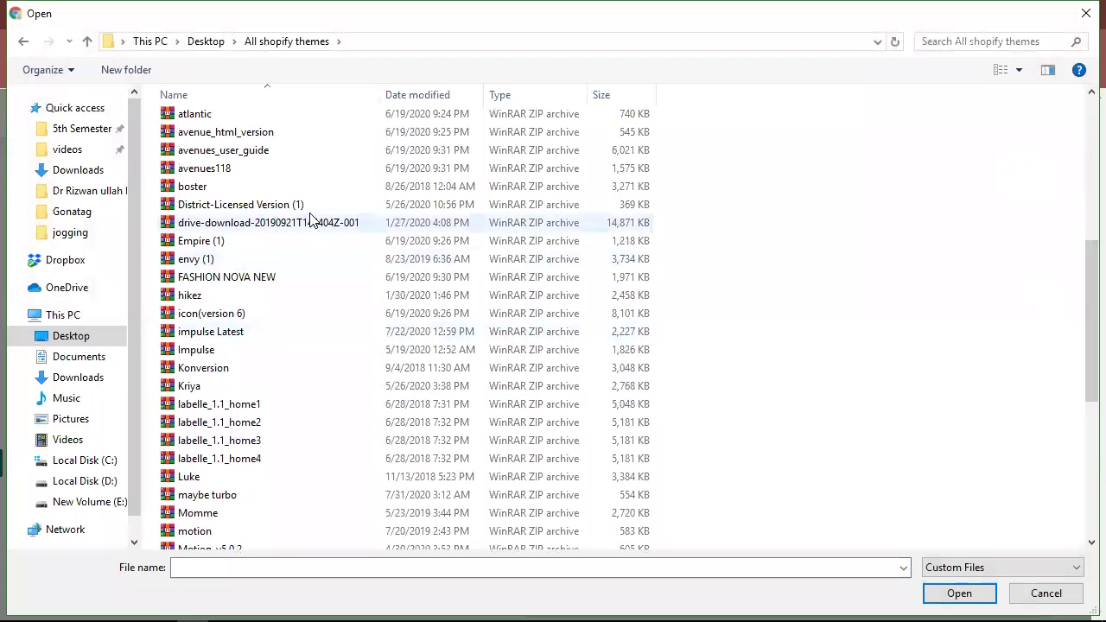
{"action": "left_click", "coordinate": [345, 207]}
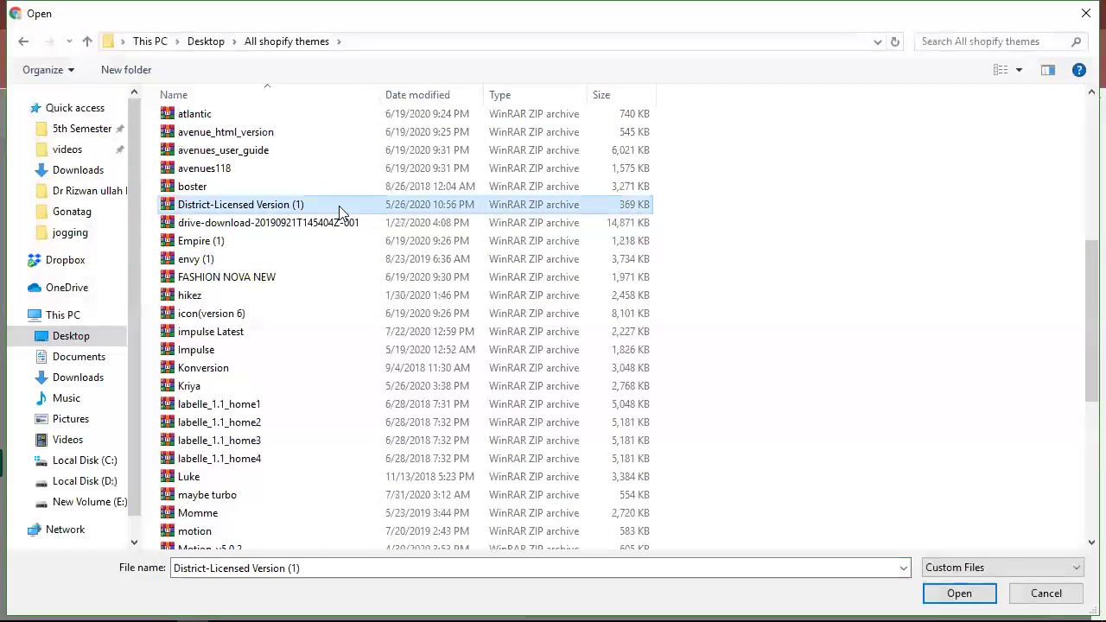
{"action": "left_click", "coordinate": [951, 594]}
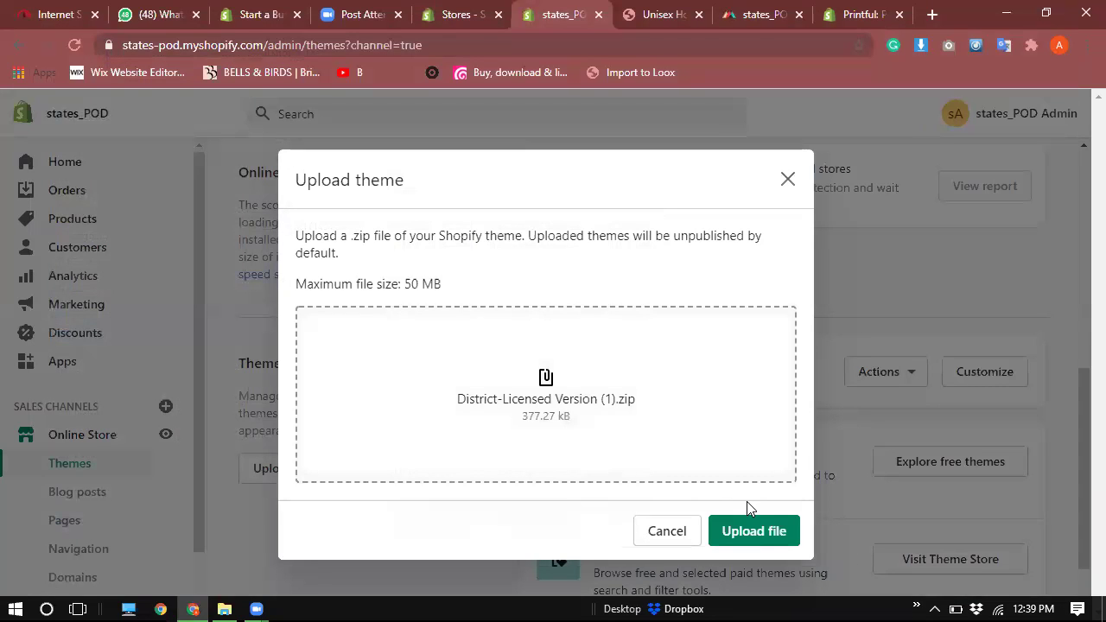
{"action": "left_click", "coordinate": [770, 529]}
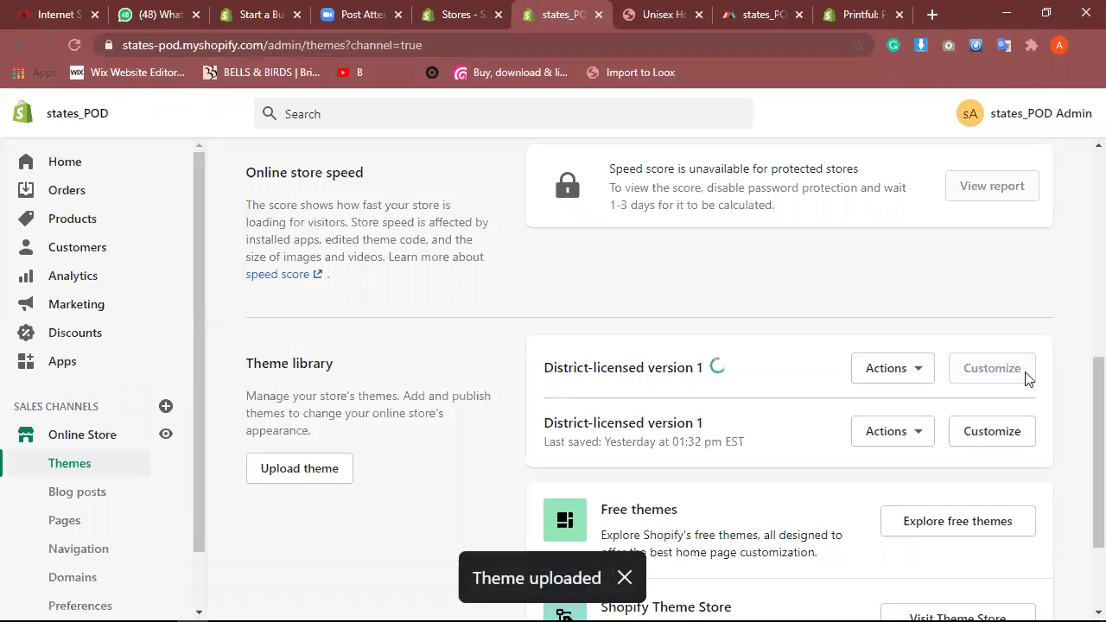
Step: Remove the older District-licensed version 1 theme, last saved yesterday, from the theme library
{"action": "left_click", "coordinate": [893, 431]}
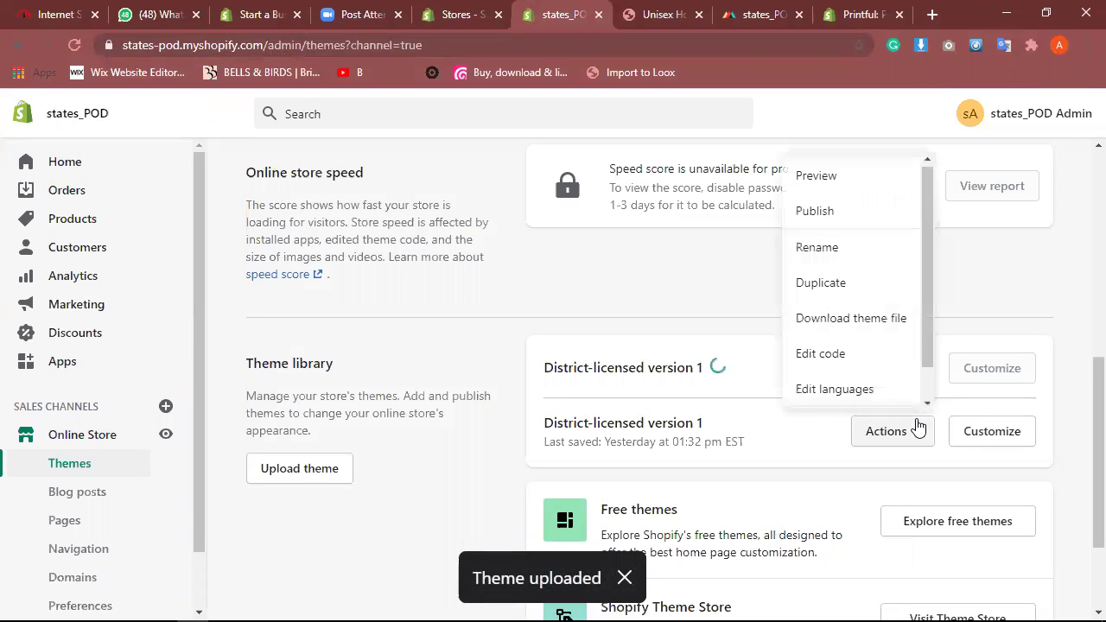
{"action": "scroll", "coordinate": [887, 402], "scroll_direction": "down", "scroll_amount": 1}
{"action": "left_click", "coordinate": [883, 397]}
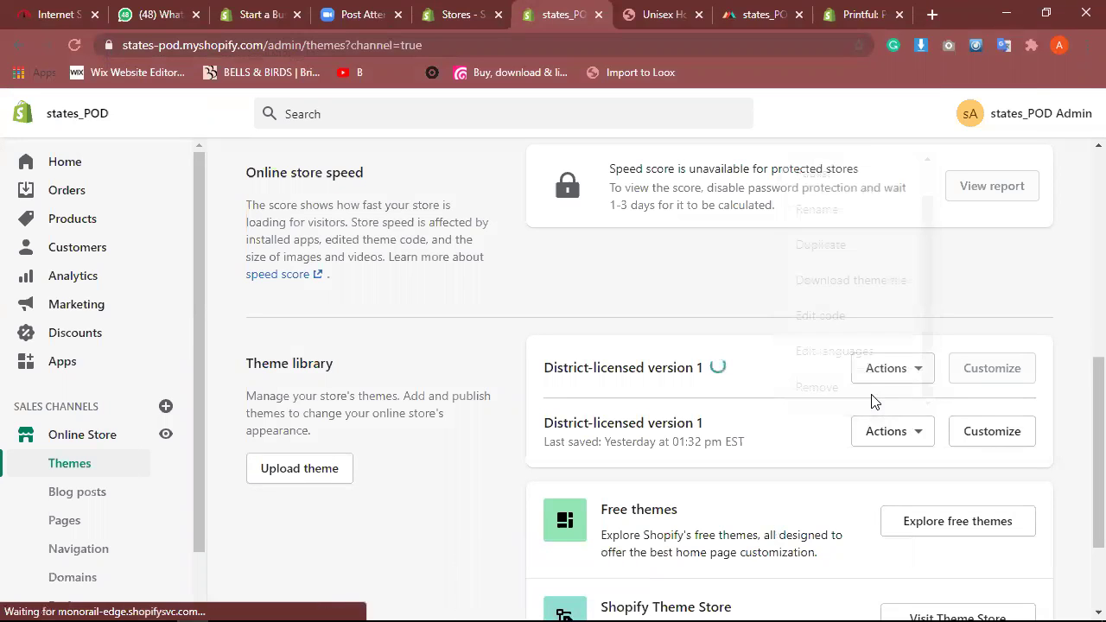
{"action": "left_click", "coordinate": [757, 425]}
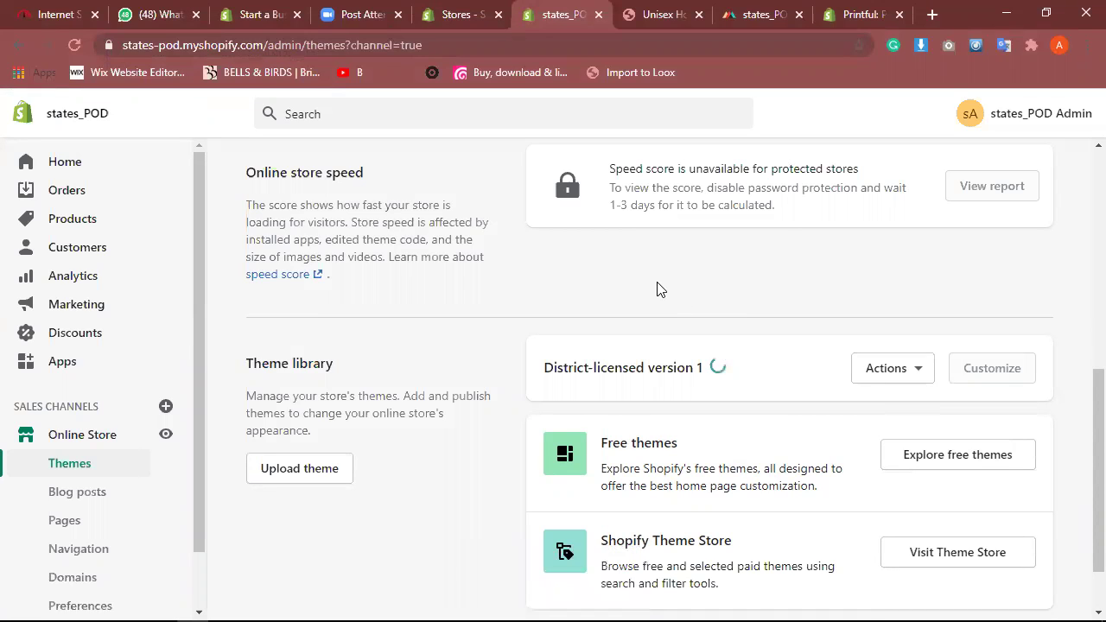
Step: Open the newly added District-licensed version 1 theme for customizing and set the header's logo placement to Left aligned
{"action": "scroll", "coordinate": [1081, 382], "scroll_direction": "down", "scroll_amount": 3}
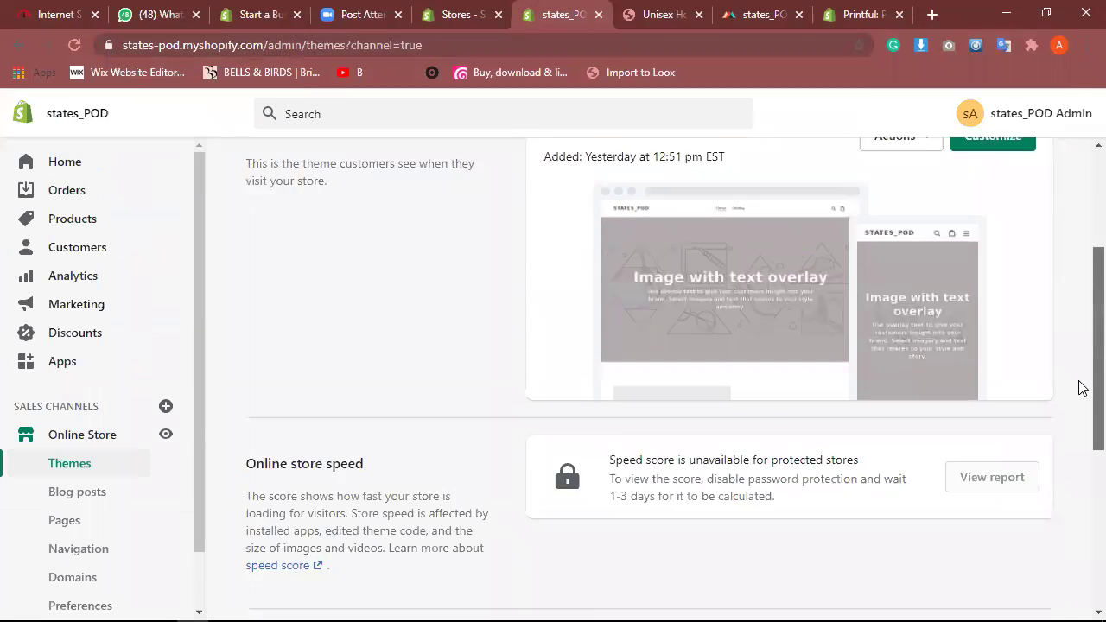
{"action": "scroll", "coordinate": [1080, 388], "scroll_direction": "down", "scroll_amount": 4}
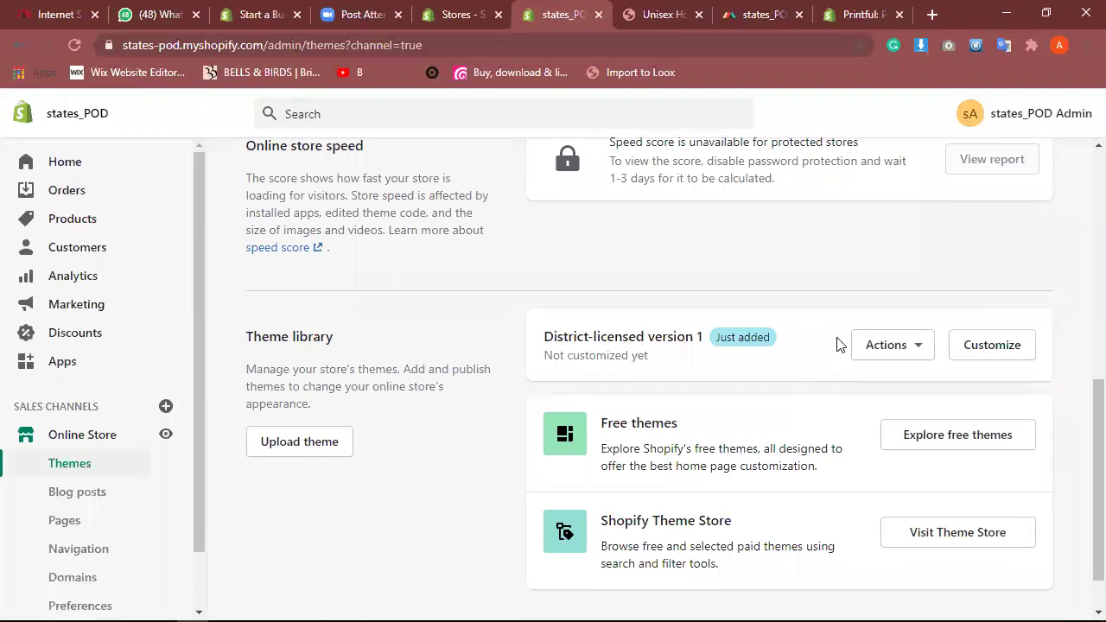
{"action": "left_click", "coordinate": [986, 349]}
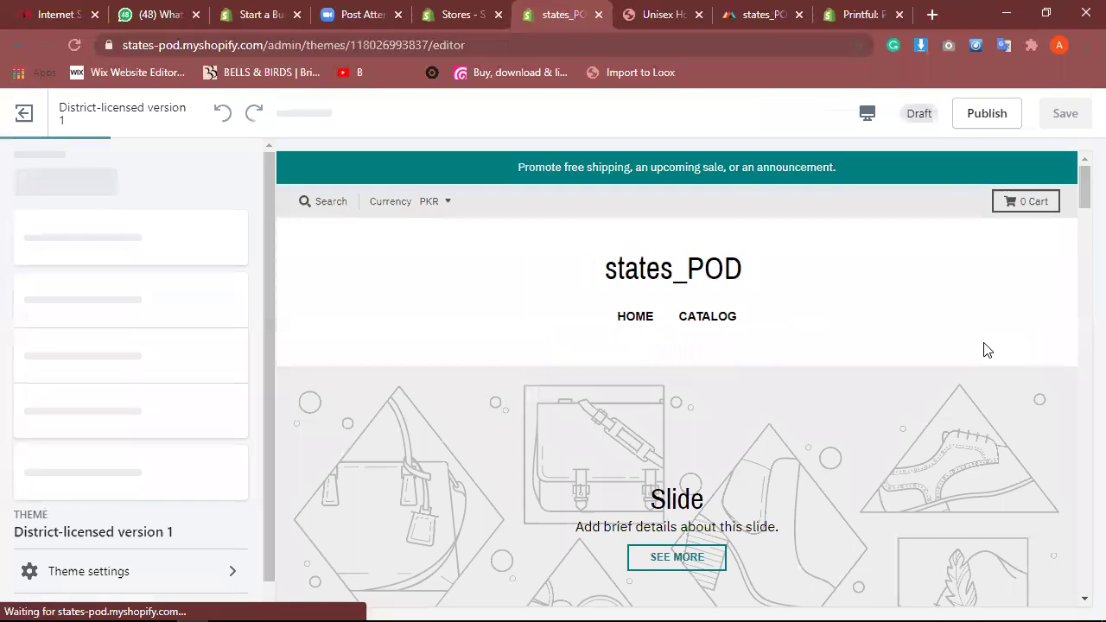
{"action": "left_click", "coordinate": [867, 113]}
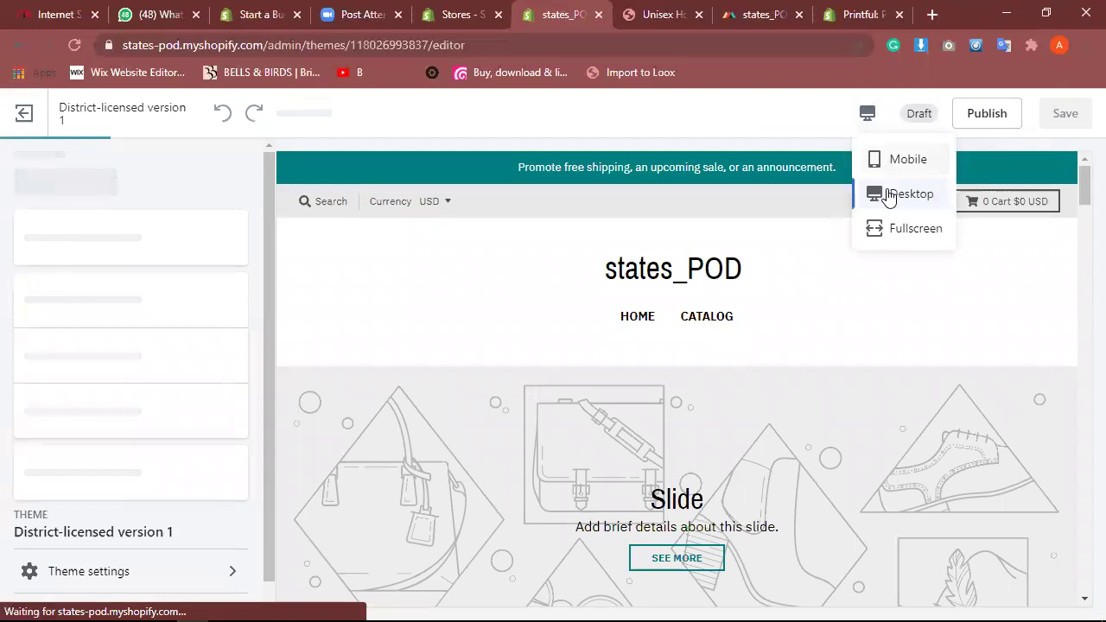
{"action": "left_click", "coordinate": [158, 316]}
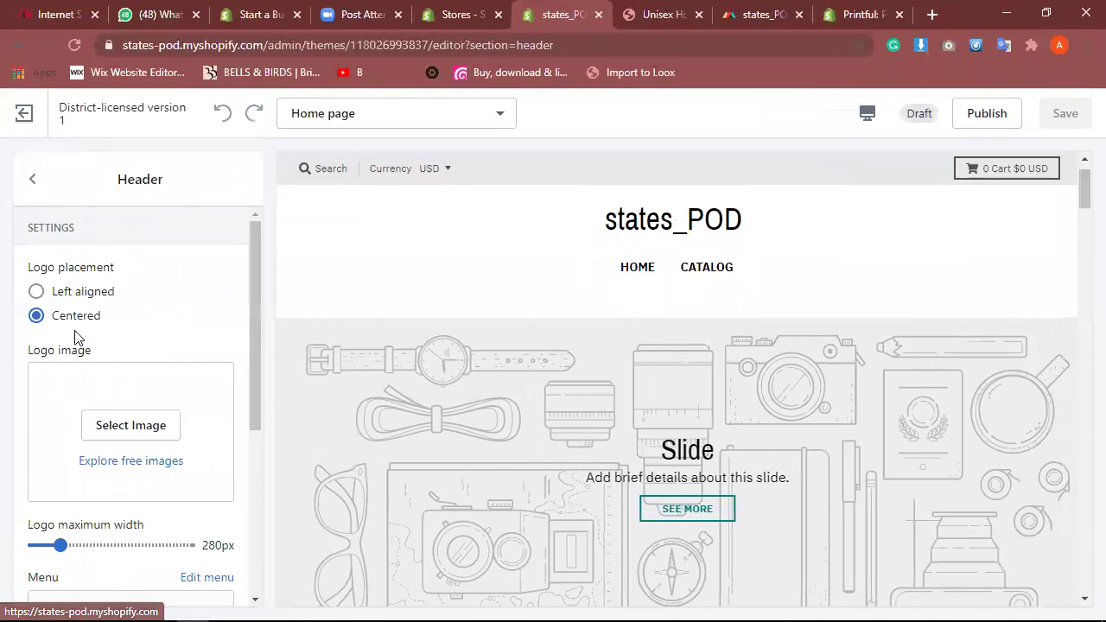
{"action": "left_click", "coordinate": [68, 294]}
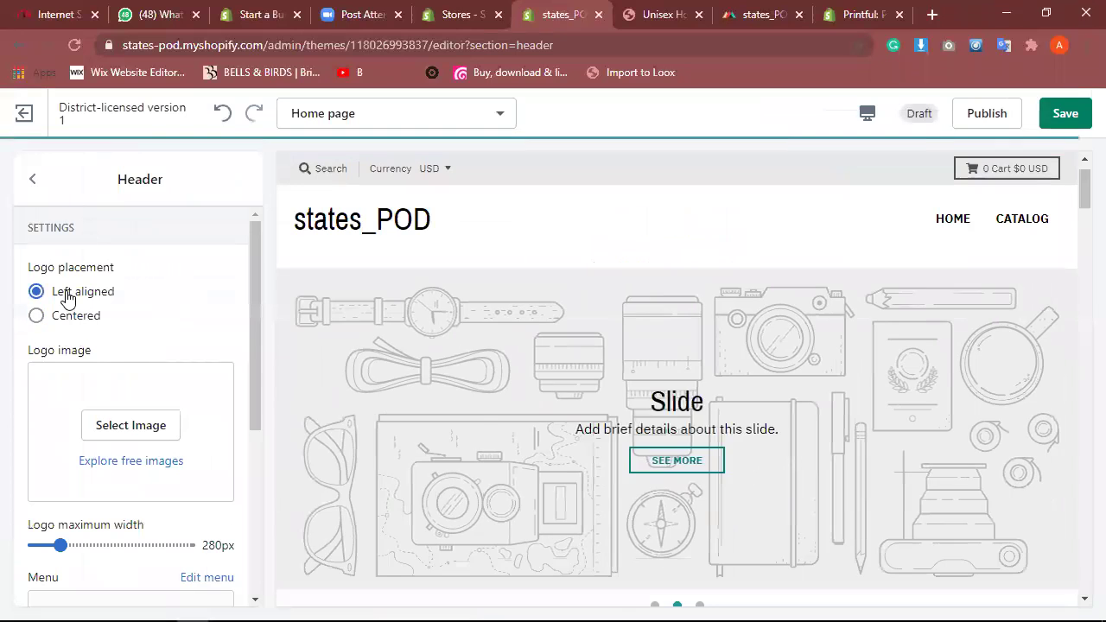
{"action": "left_click", "coordinate": [131, 425]}
{"action": "left_click", "coordinate": [91, 321]}
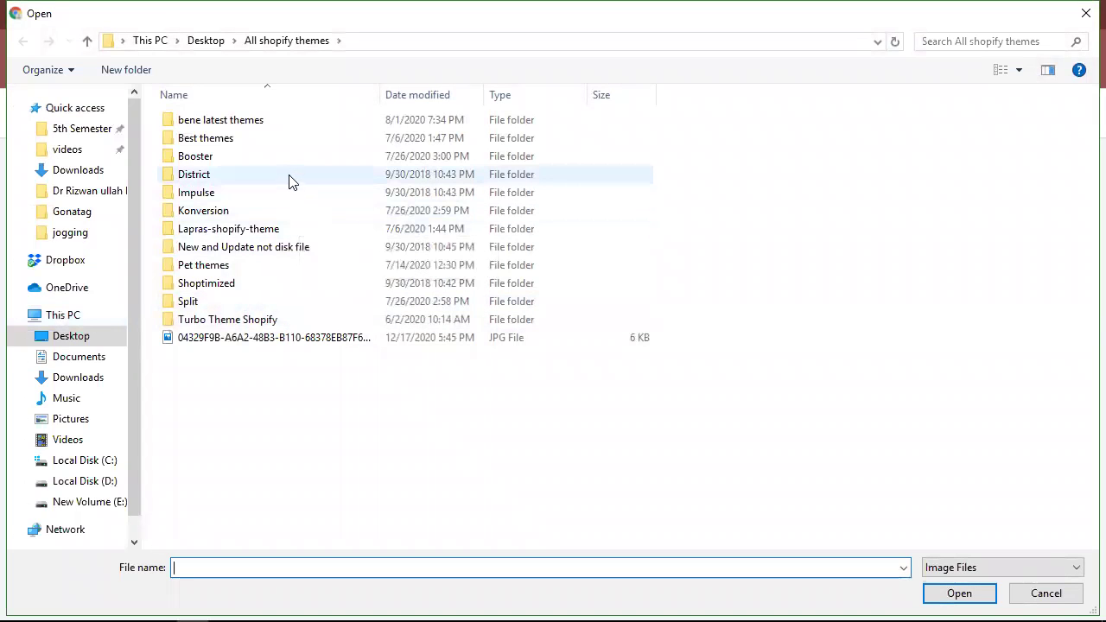
{"action": "left_click", "coordinate": [73, 321]}
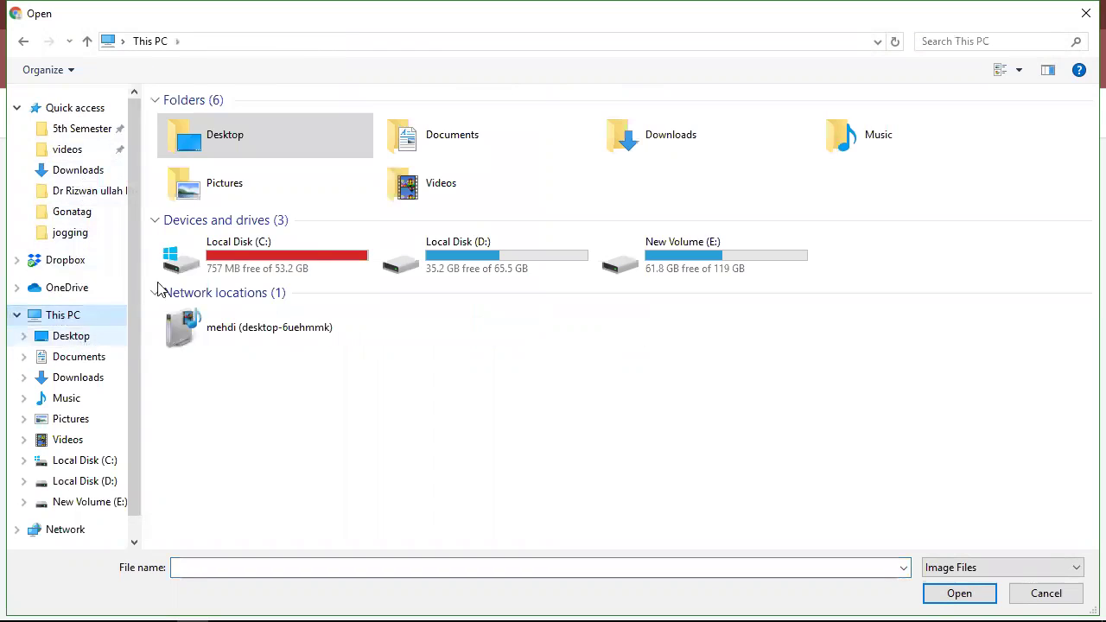
{"action": "left_click", "coordinate": [64, 344]}
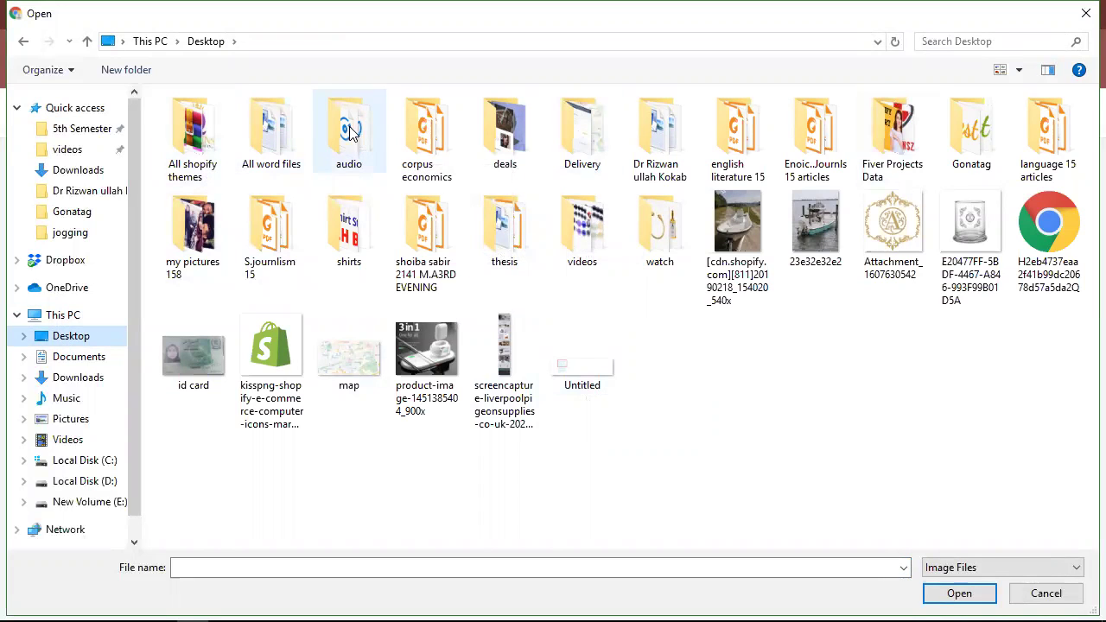
{"action": "double_click", "coordinate": [913, 131]}
{"action": "scroll", "coordinate": [531, 289], "scroll_direction": "down", "scroll_amount": 3}
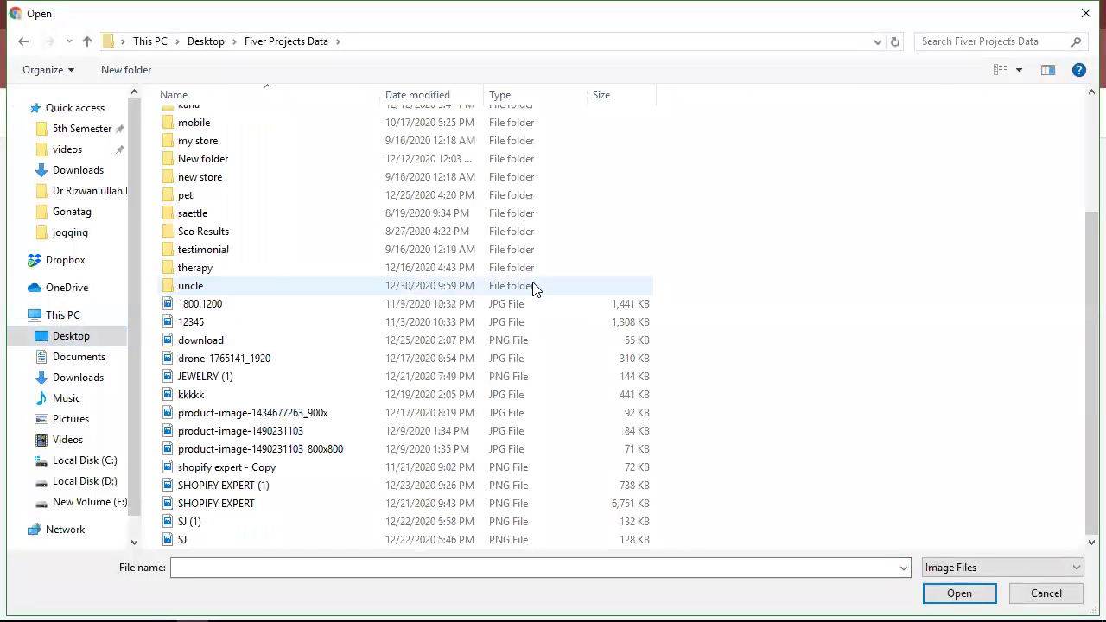
{"action": "left_click", "coordinate": [348, 376]}
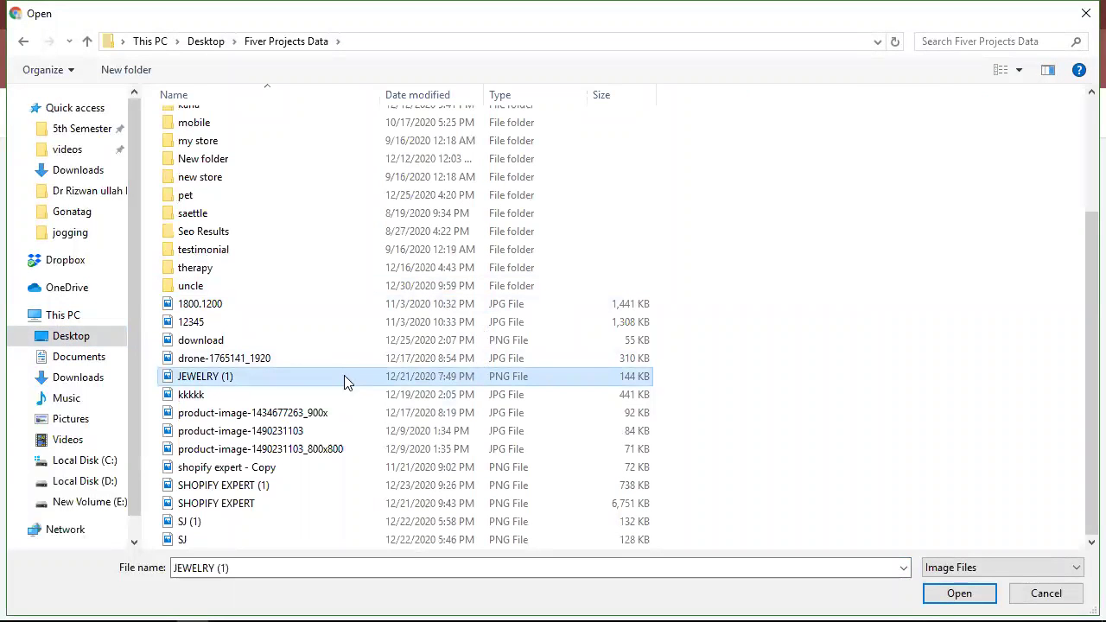
{"action": "left_click", "coordinate": [298, 456]}
{"action": "double_click", "coordinate": [296, 452]}
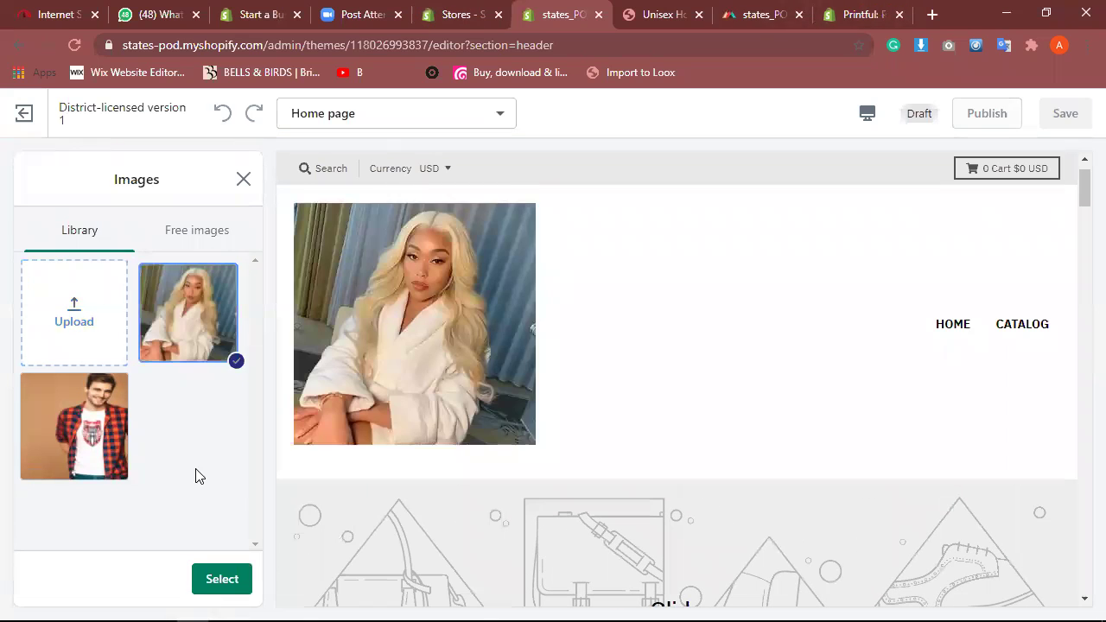
{"action": "left_click", "coordinate": [243, 179]}
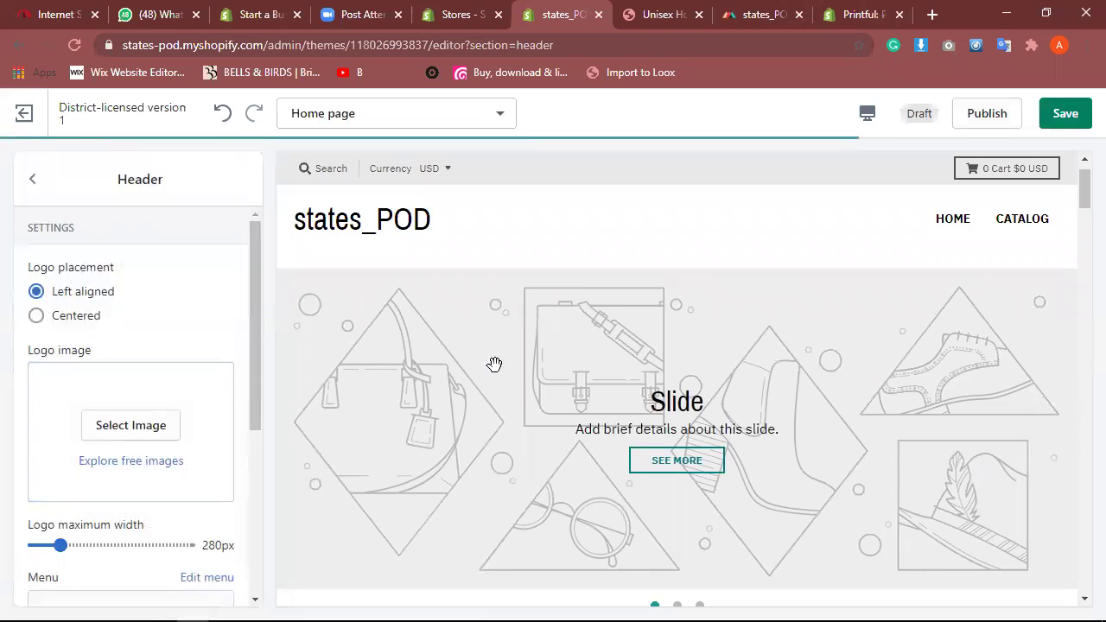
Step: Open canva.com in a new browser tab and create a blank Logo design
{"action": "left_click", "coordinate": [932, 14]}
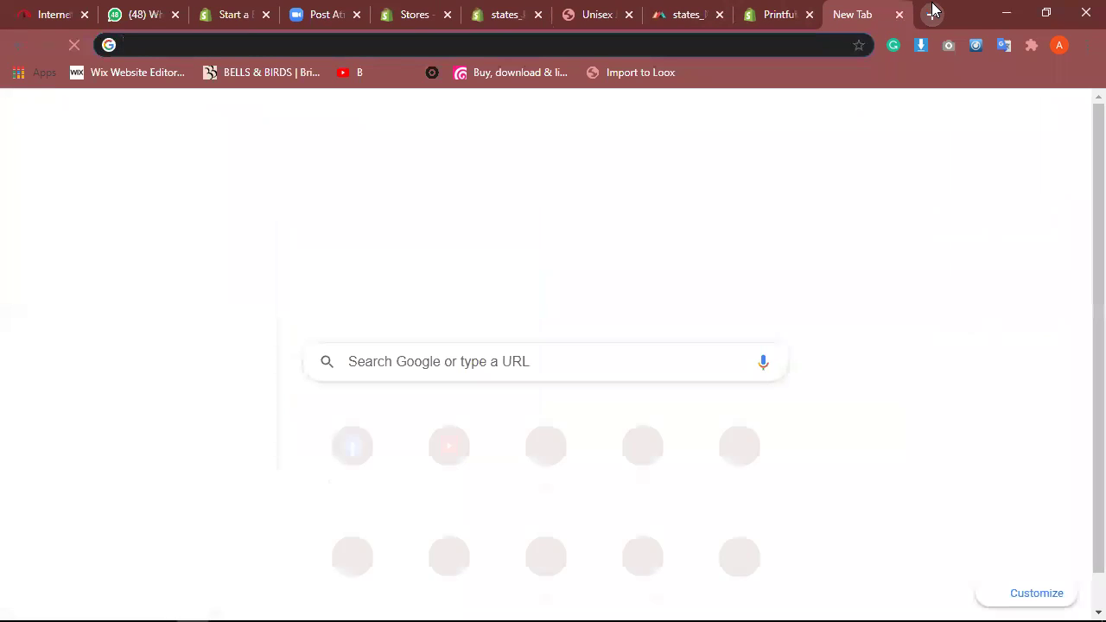
{"action": "type", "text": "canva.com"}
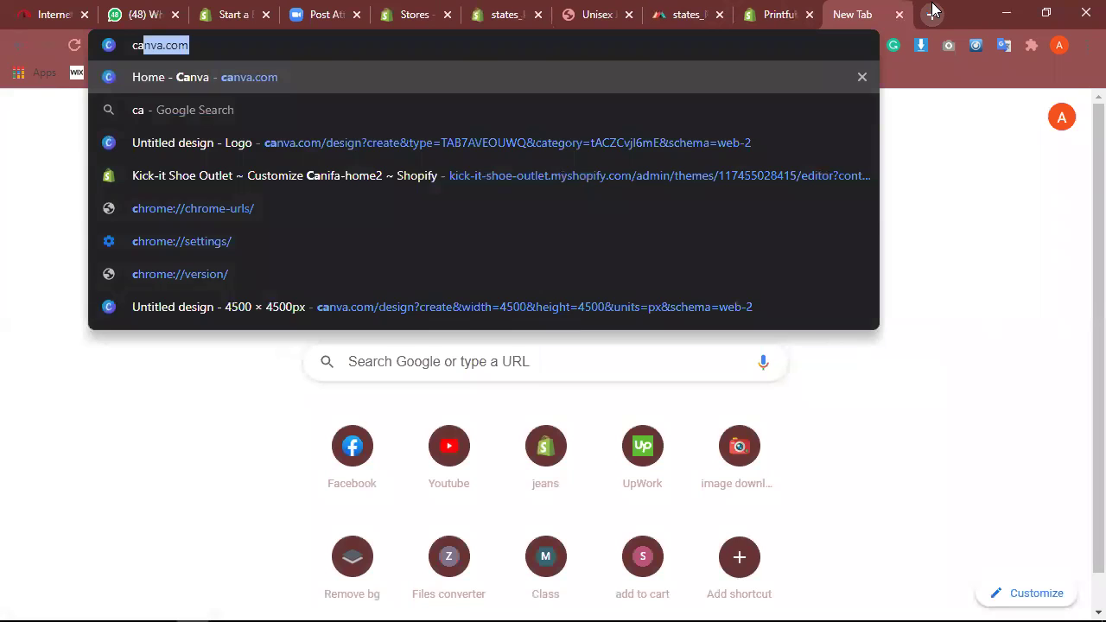
{"action": "key", "text": "Return"}
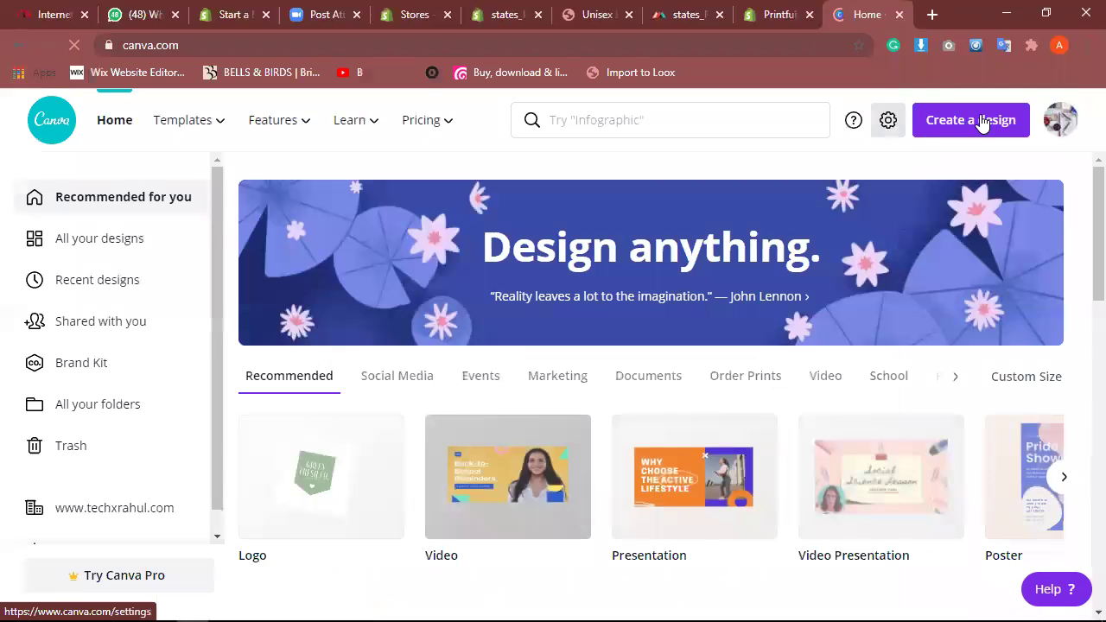
{"action": "left_click", "coordinate": [983, 122]}
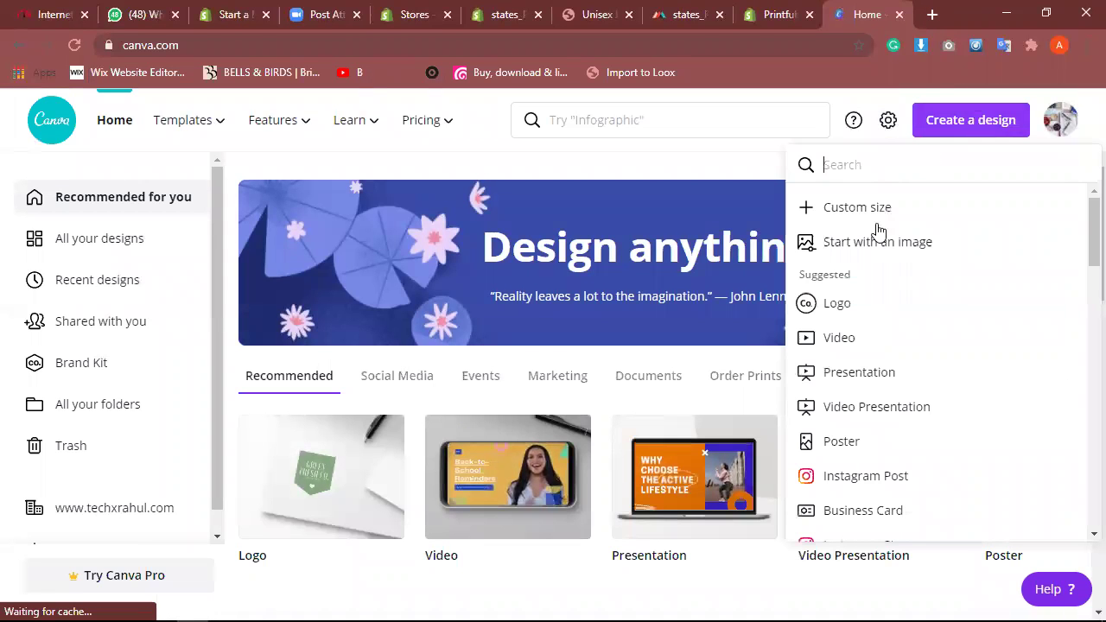
{"action": "left_click", "coordinate": [852, 305]}
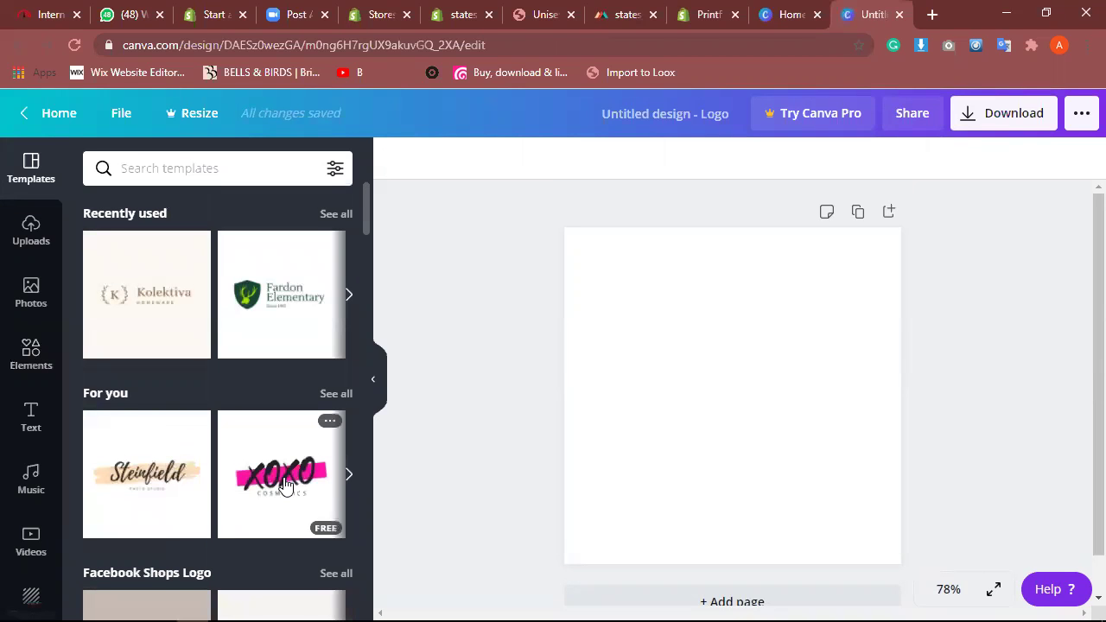
Step: Apply the XOXO Cosmetics template from the For you suggestions to the blank logo and replace its XOXO text with STATES
{"action": "scroll", "coordinate": [285, 484], "scroll_direction": "down", "scroll_amount": 1}
{"action": "left_click", "coordinate": [275, 413]}
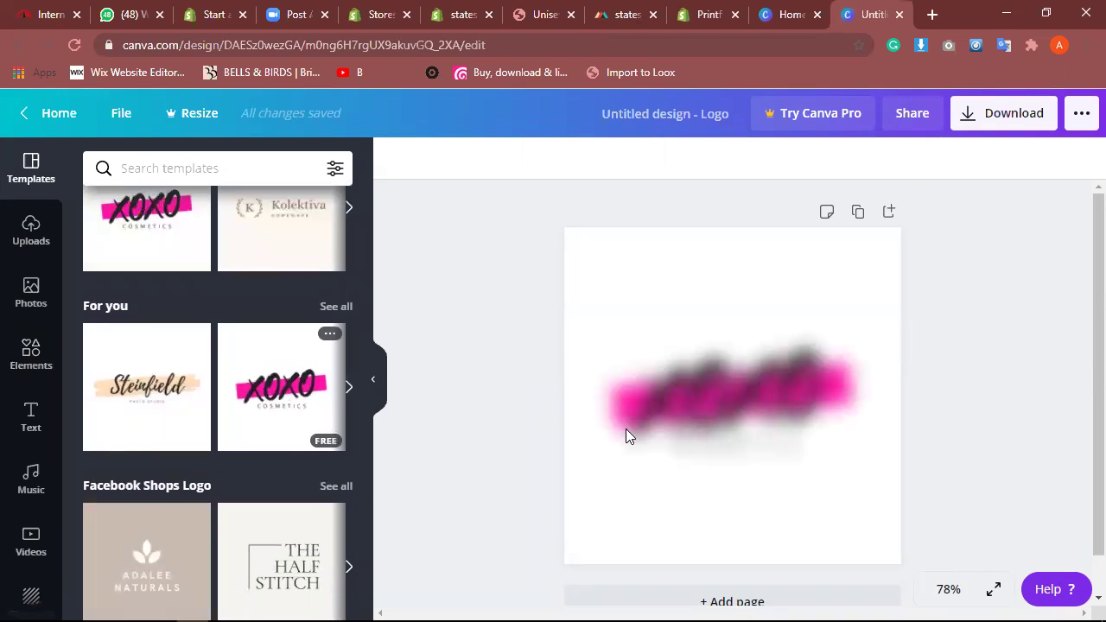
{"action": "left_click", "coordinate": [741, 385]}
{"action": "left_click", "coordinate": [743, 388]}
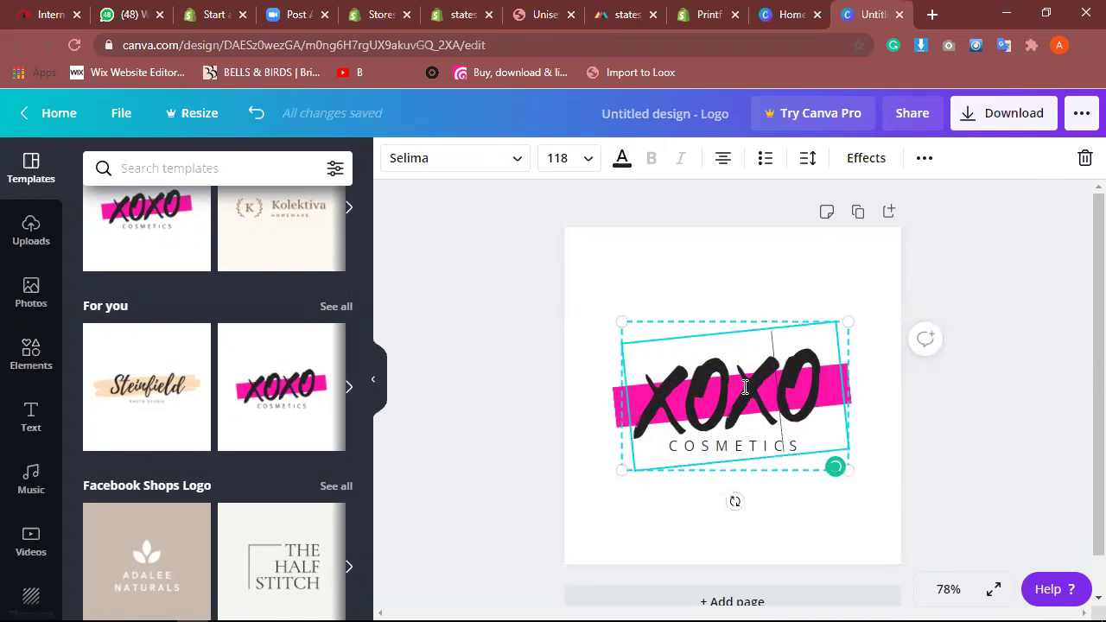
{"action": "key", "text": "BackSpace"}
{"action": "key", "text": "BackSpace"}
{"action": "key", "text": "BackSpace"}
{"action": "key", "text": "BackSpace"}
{"action": "type", "text": "SA"}
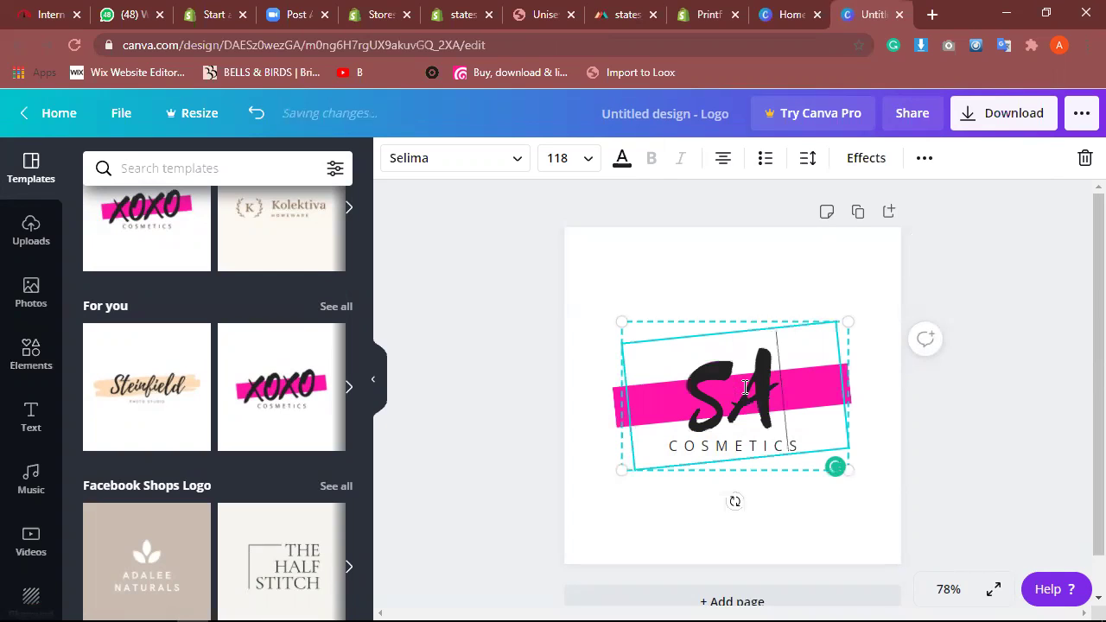
{"action": "key", "text": "BackSpace"}
{"action": "type", "text": "TE"}
{"action": "key", "text": "BackSpace"}
{"action": "type", "text": "ATE"}
{"action": "key", "text": "Return"}
{"action": "type", "text": "S"}
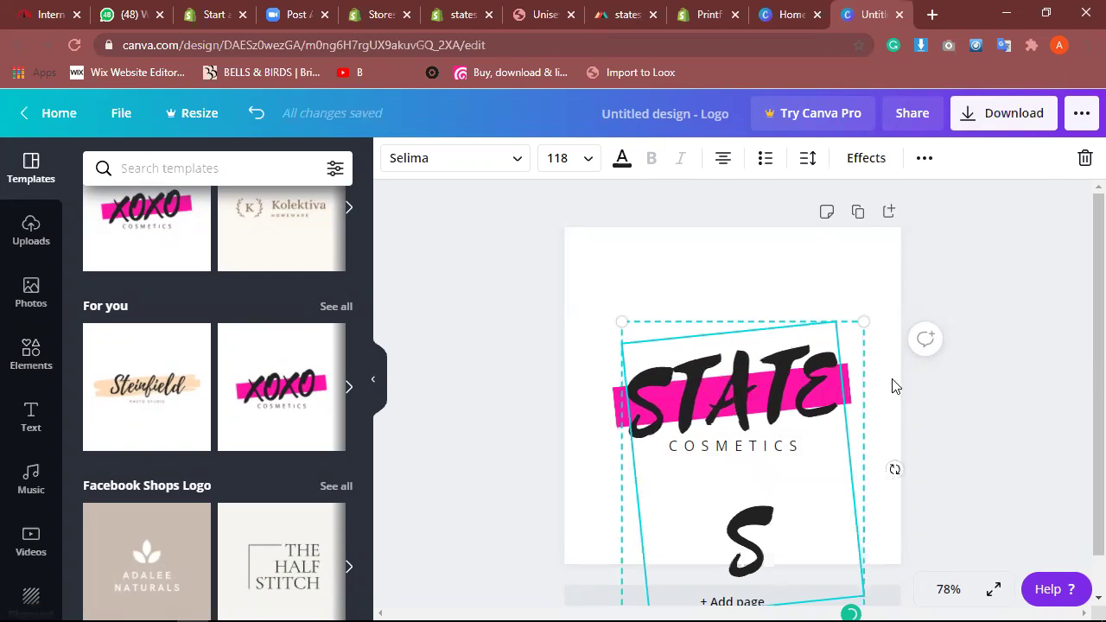
Step: Set the STATES text's font size to 88 and move the word down onto the pink band
{"action": "scroll", "coordinate": [845, 421], "scroll_direction": "down", "scroll_amount": 1}
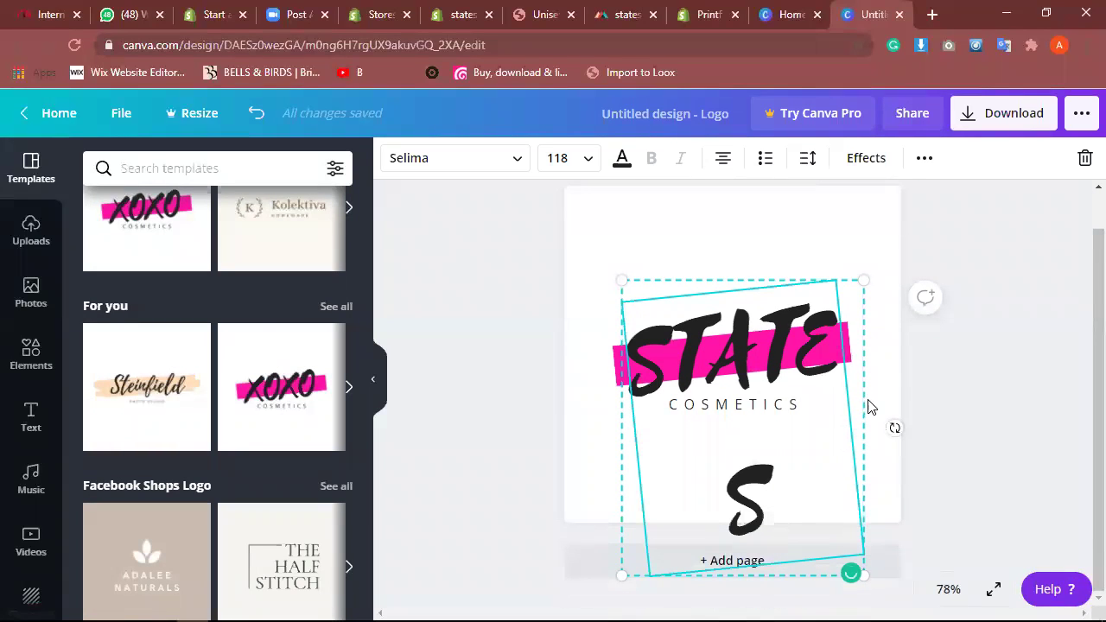
{"action": "left_click", "coordinate": [695, 357], "text": "shift"}
{"action": "left_click", "coordinate": [657, 303], "text": "shift"}
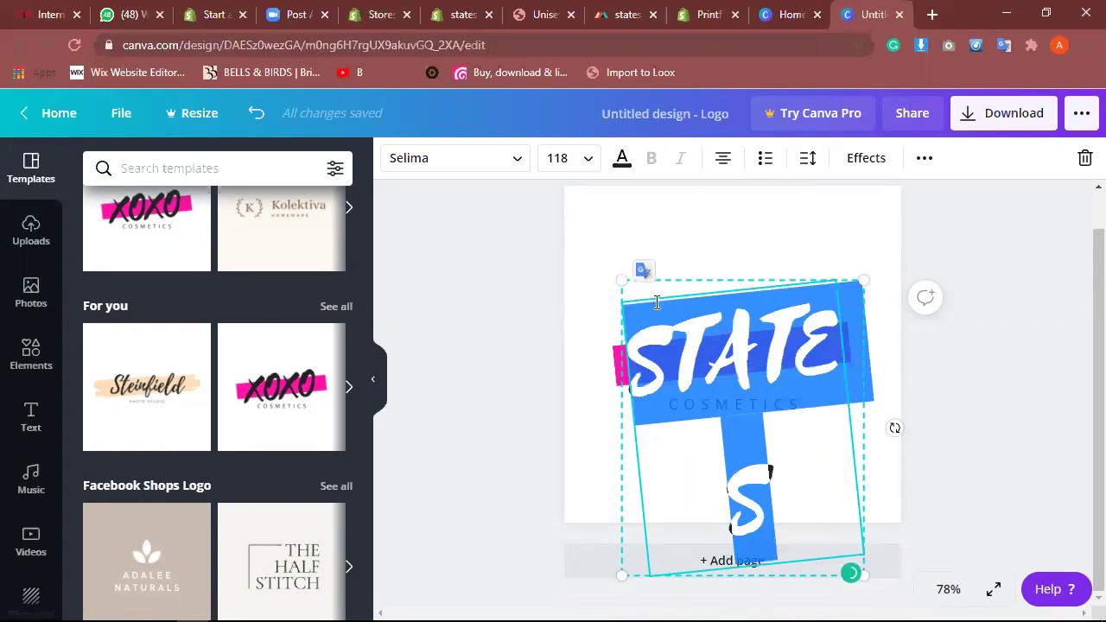
{"action": "left_click", "coordinate": [585, 162]}
{"action": "scroll", "coordinate": [576, 395], "scroll_direction": "down", "scroll_amount": 5}
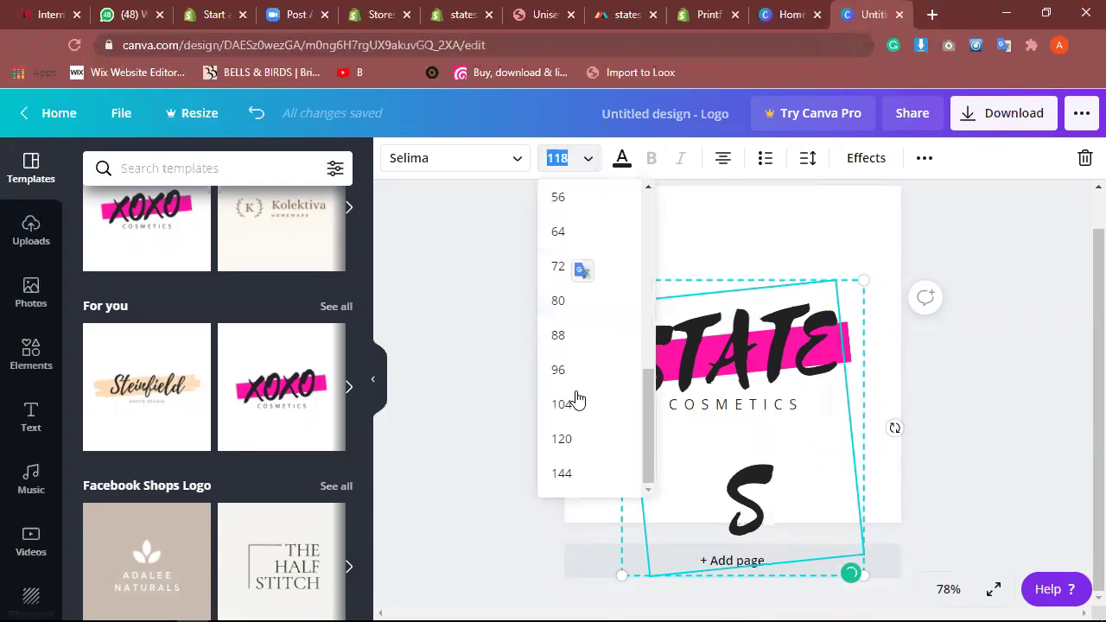
{"action": "left_click", "coordinate": [576, 336]}
{"action": "left_click", "coordinate": [640, 446]}
{"action": "mouse_move", "coordinate": [748, 337]}
{"action": "left_mouse_down"}
{"action": "mouse_move", "coordinate": [740, 353]}
{"action": "mouse_move", "coordinate": [751, 359]}
{"action": "left_mouse_up"}
Step: Delete the COSMETICS wording beneath the STATES text
{"action": "left_click", "coordinate": [782, 422]}
{"action": "left_click_drag", "start_coordinate": [771, 426], "coordinate": [662, 431]}
{"action": "key", "text": "BackSpace"}
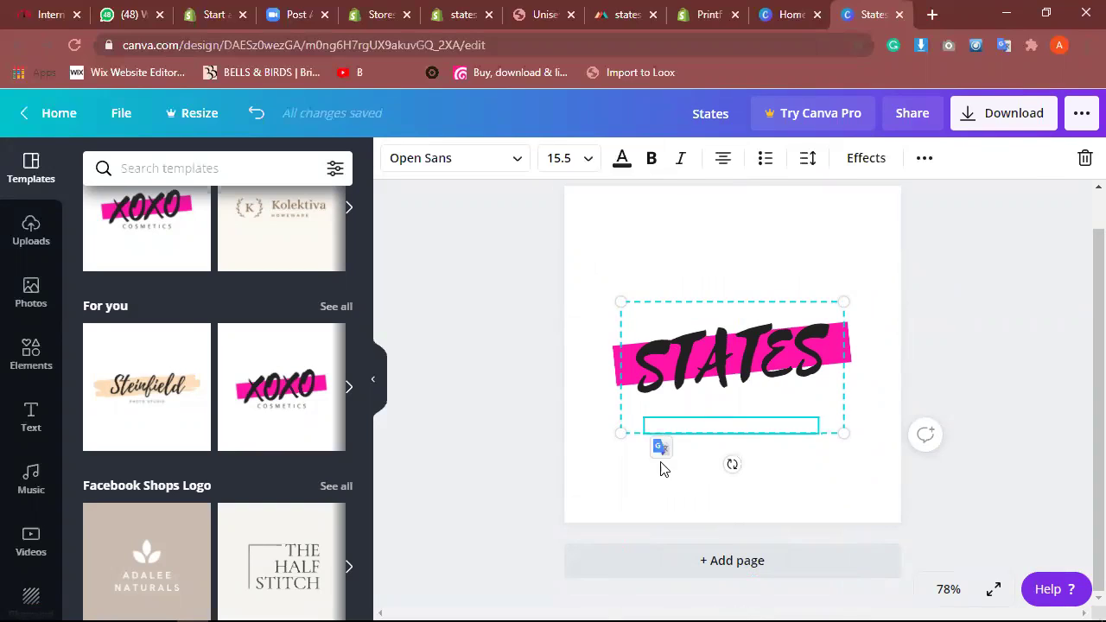
{"action": "left_click", "coordinate": [661, 467]}
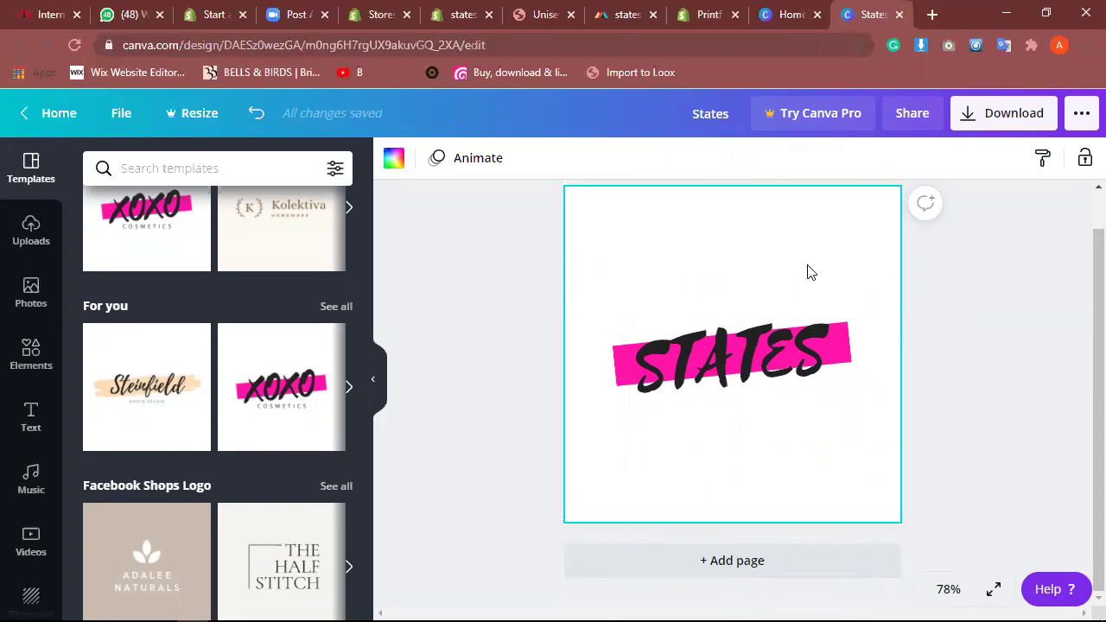
Step: Download the finished STATES logo as a PNG file
{"action": "left_click", "coordinate": [977, 124]}
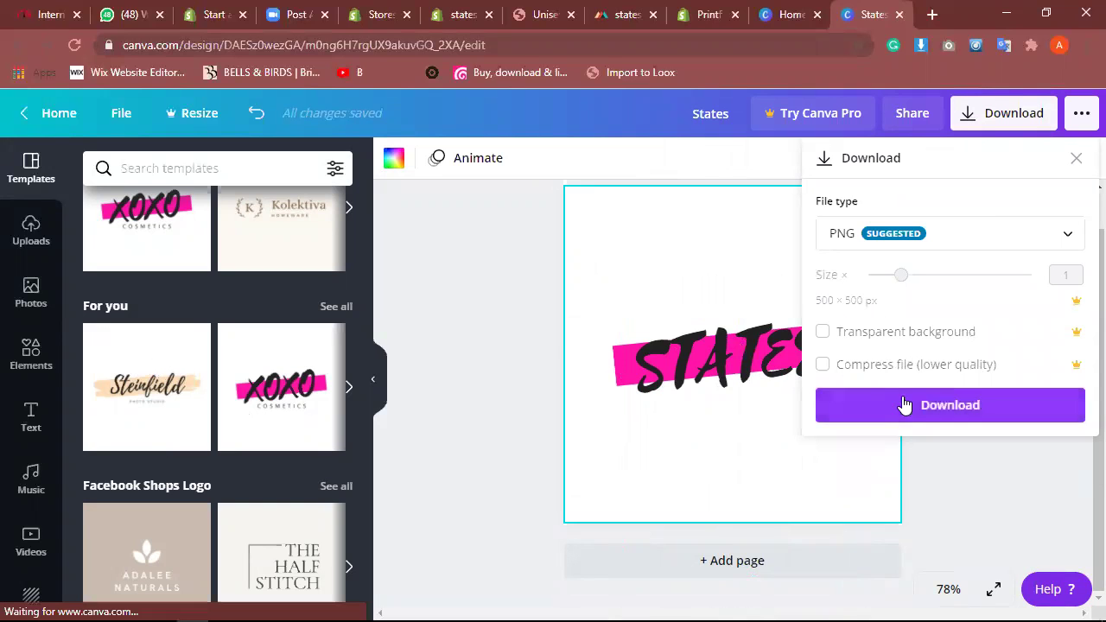
{"action": "left_click", "coordinate": [902, 405]}
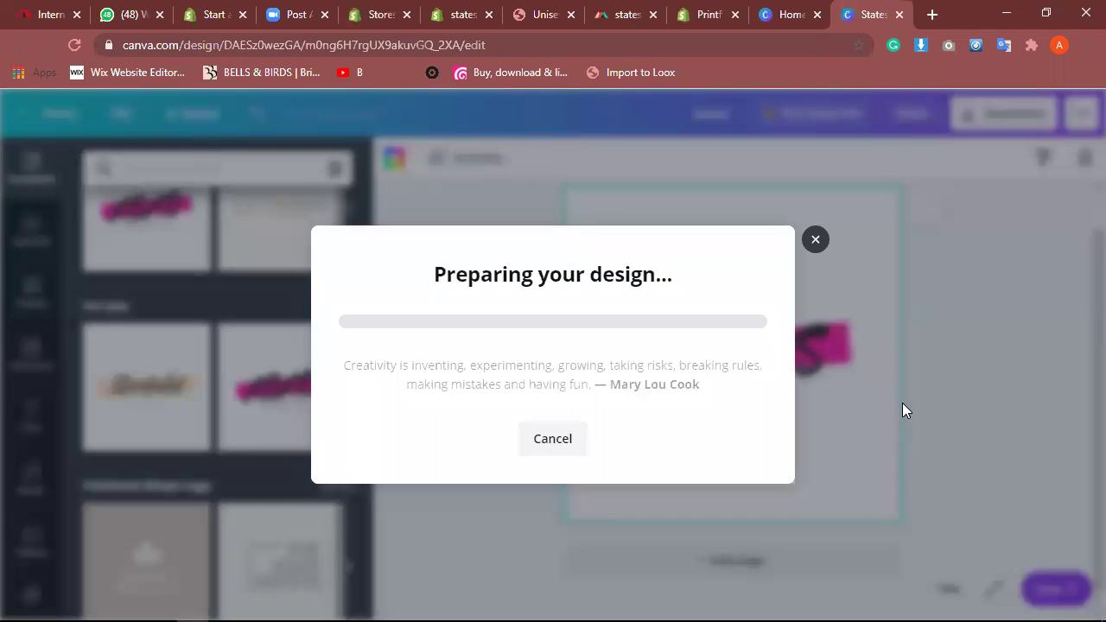